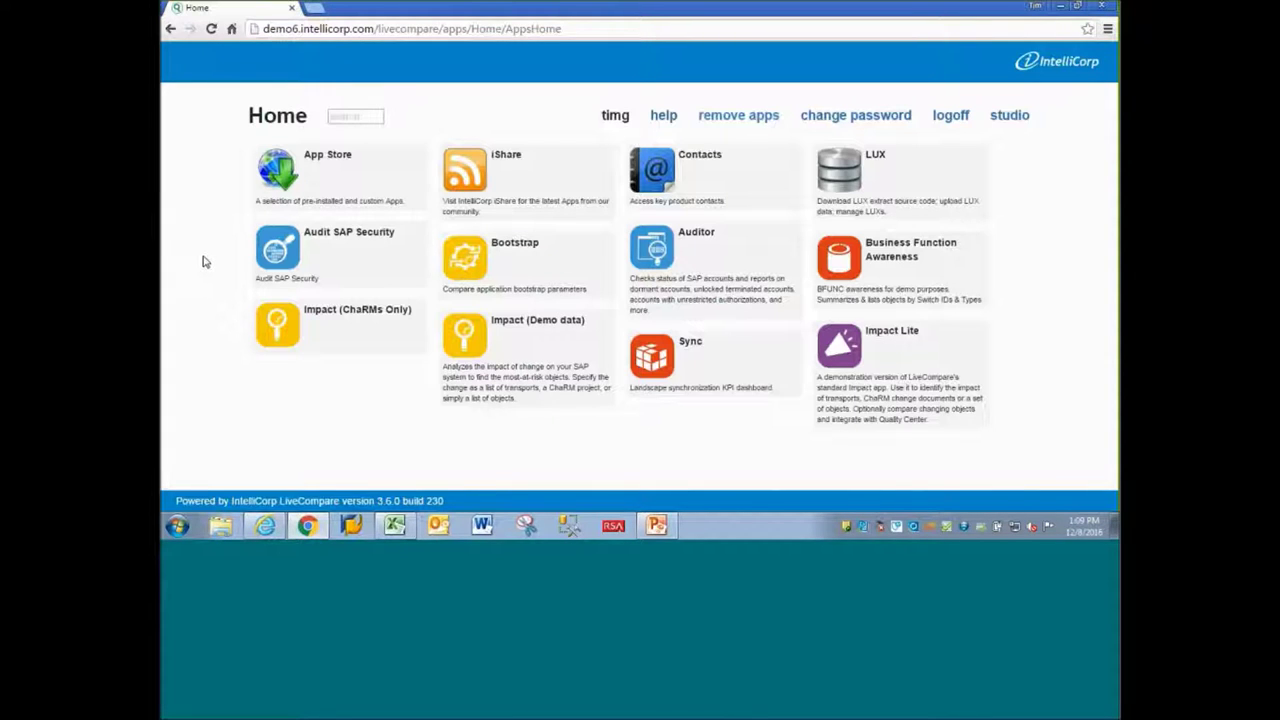
# - Install the Code Sight app from the App Store
pyautogui.click(339, 161)
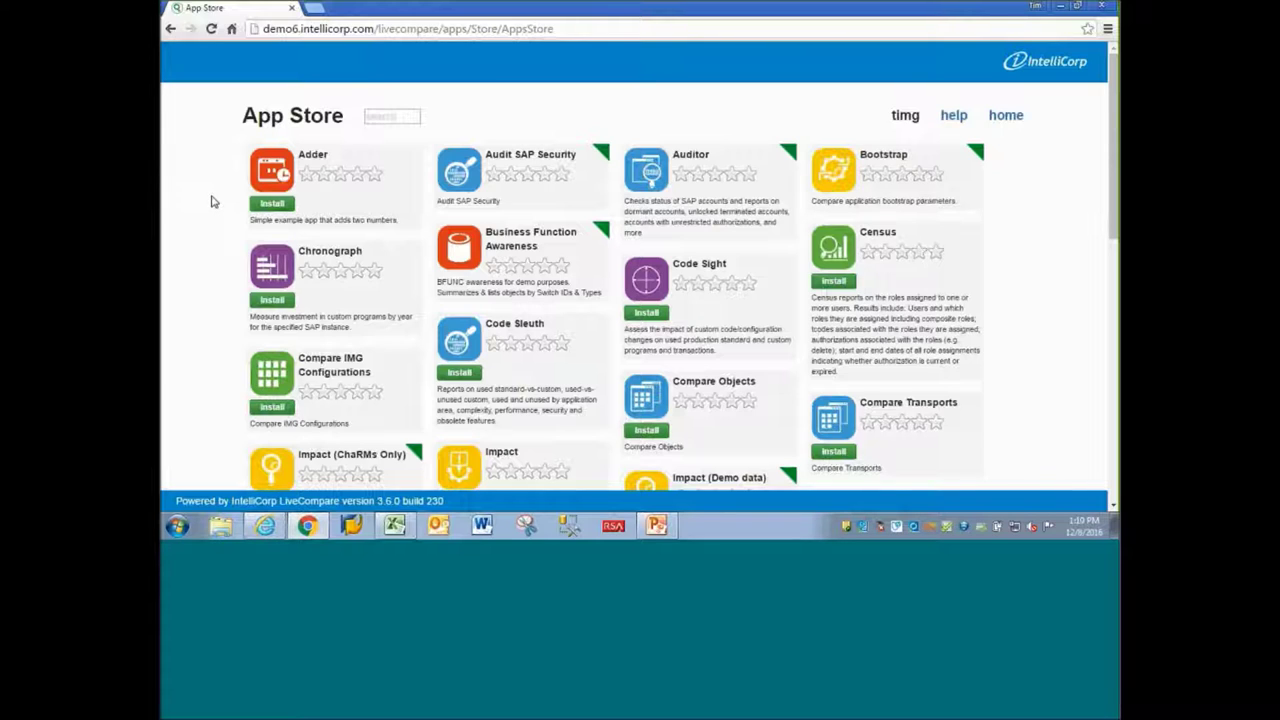
pyautogui.click(646, 317)
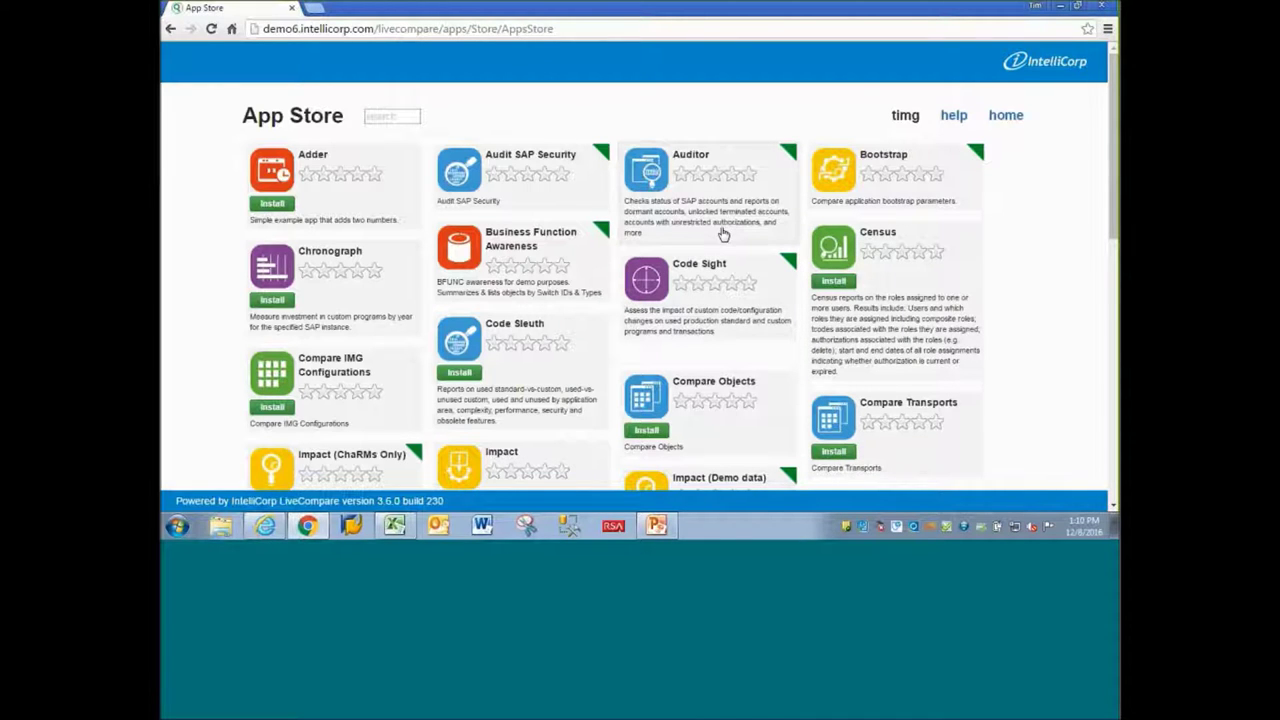
# - Review the App Store pages for the Impact and Impact (Demo data) apps
pyautogui.scroll(-3, 523, 334)
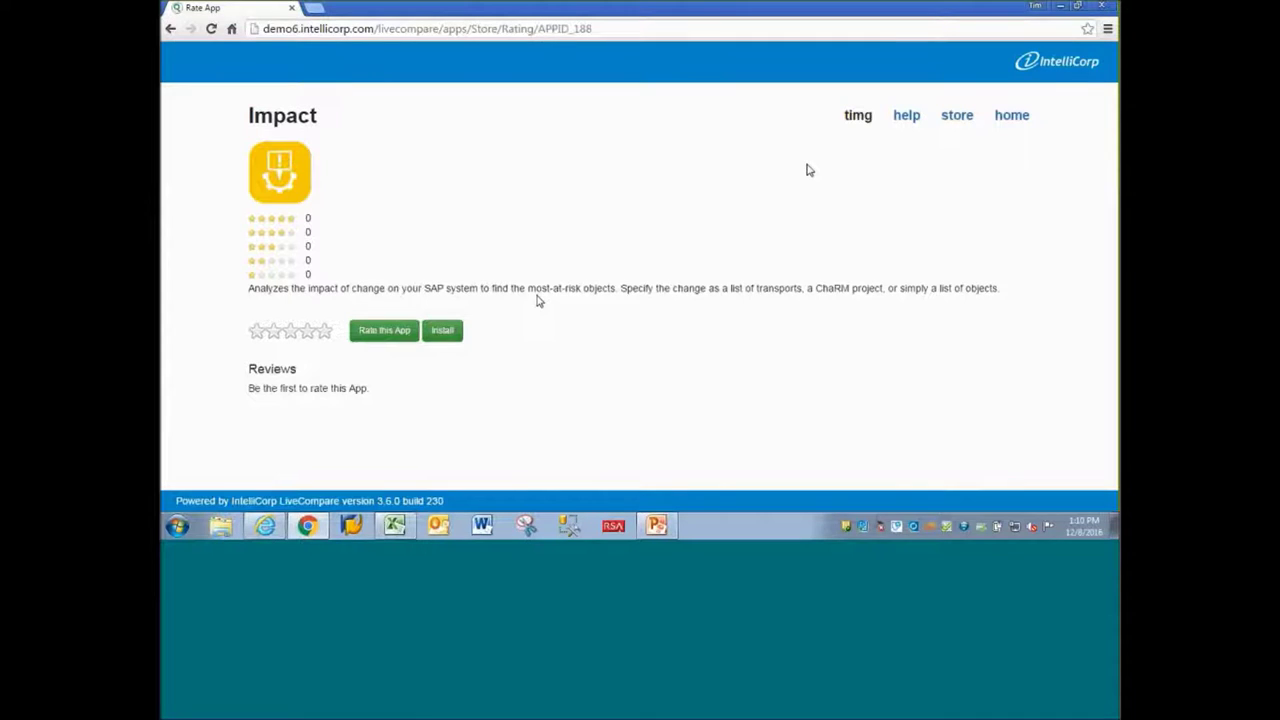
pyautogui.click(170, 28)
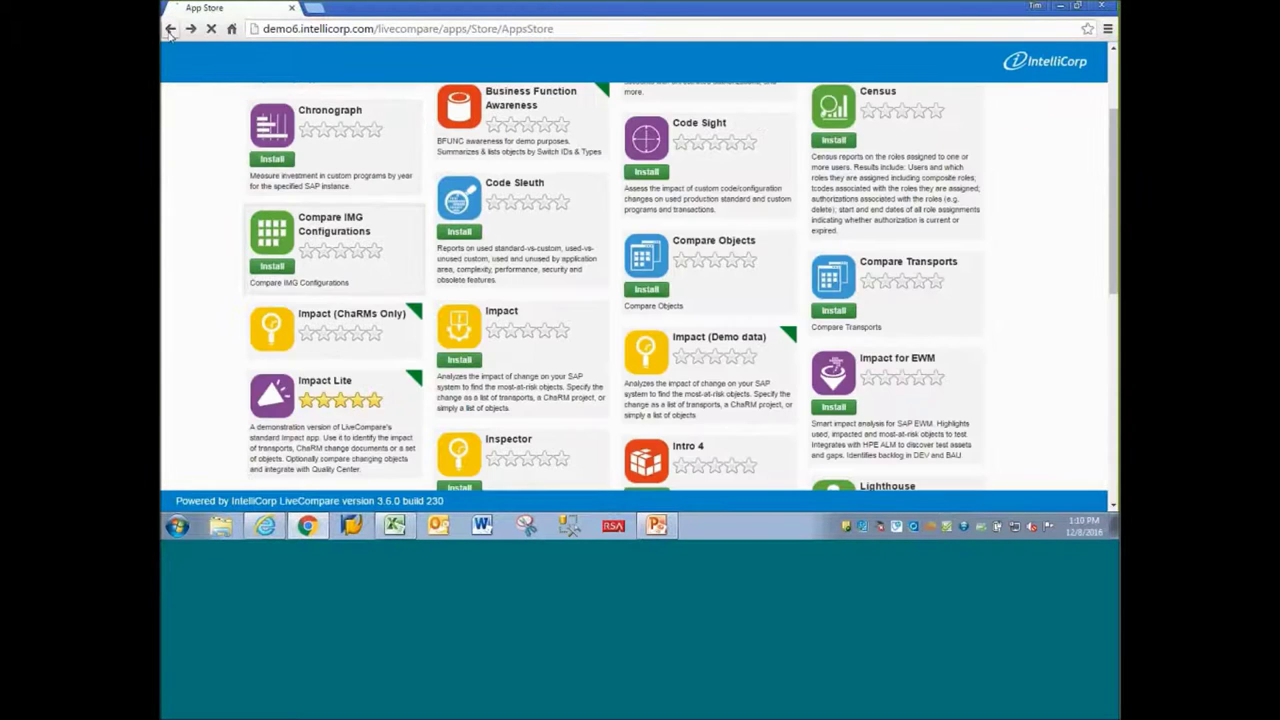
pyautogui.click(705, 338)
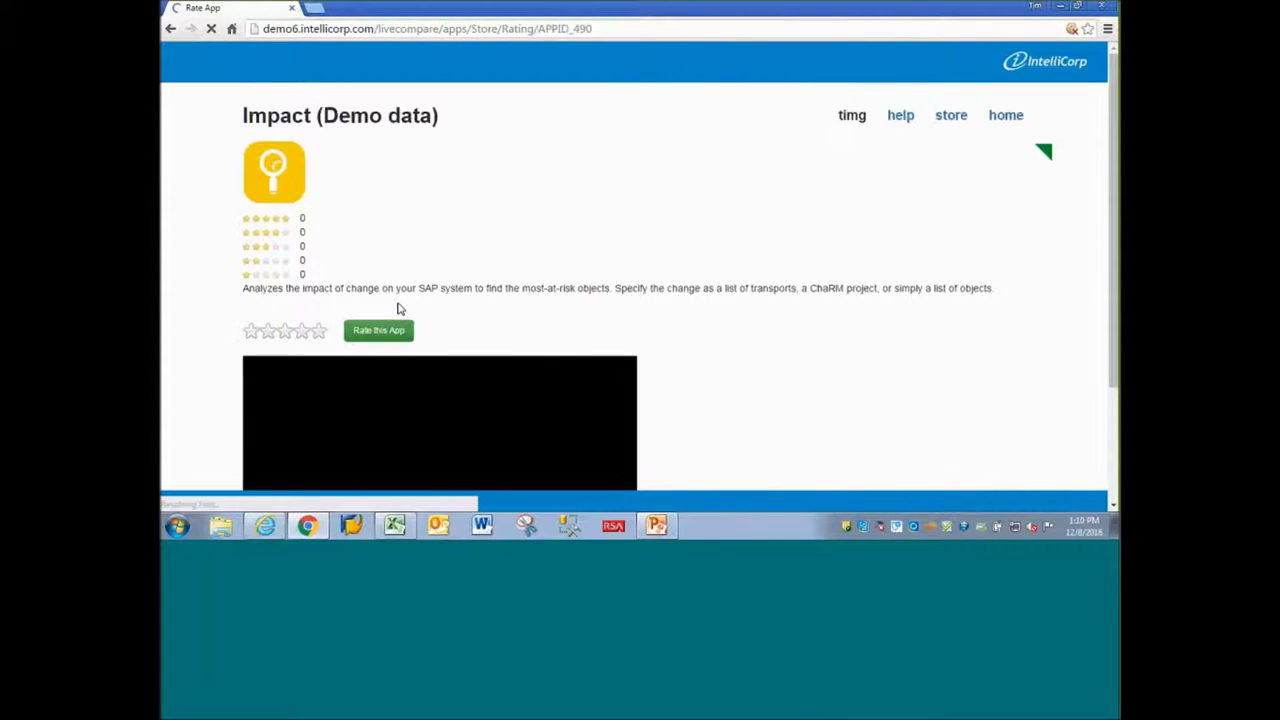
pyautogui.scroll(-3, 223, 300)
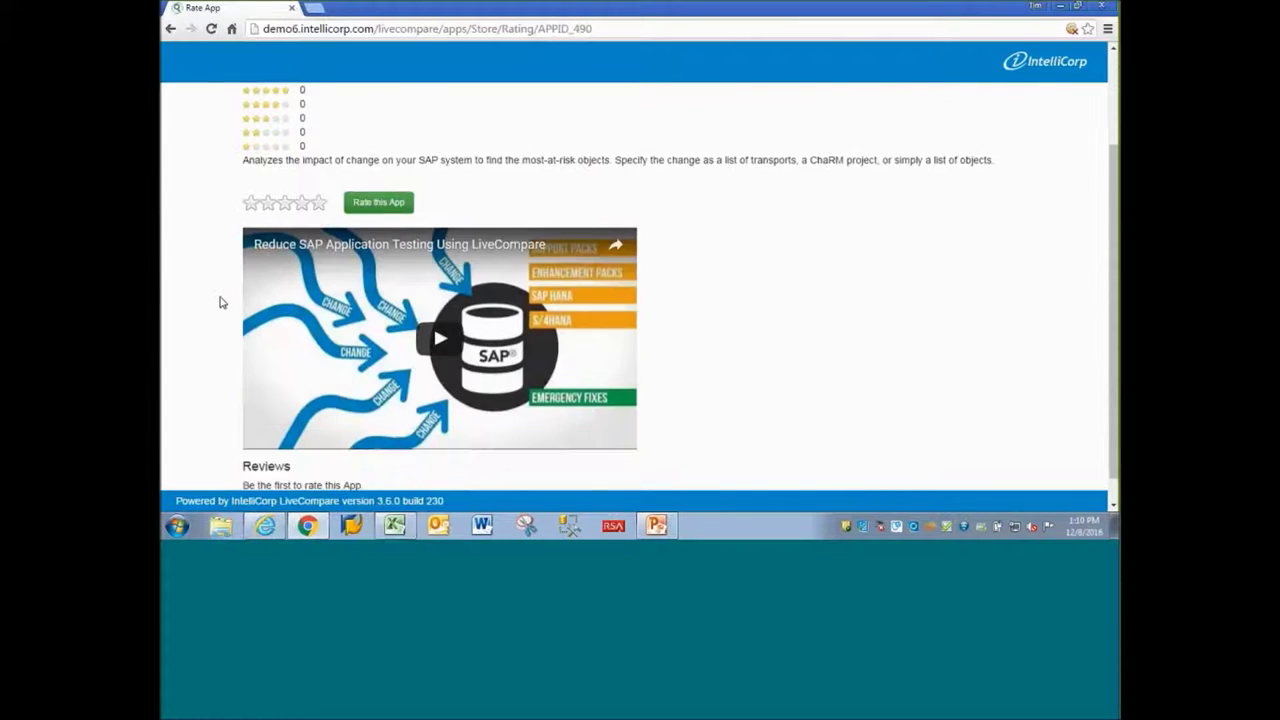
pyautogui.scroll(-1, 222, 302)
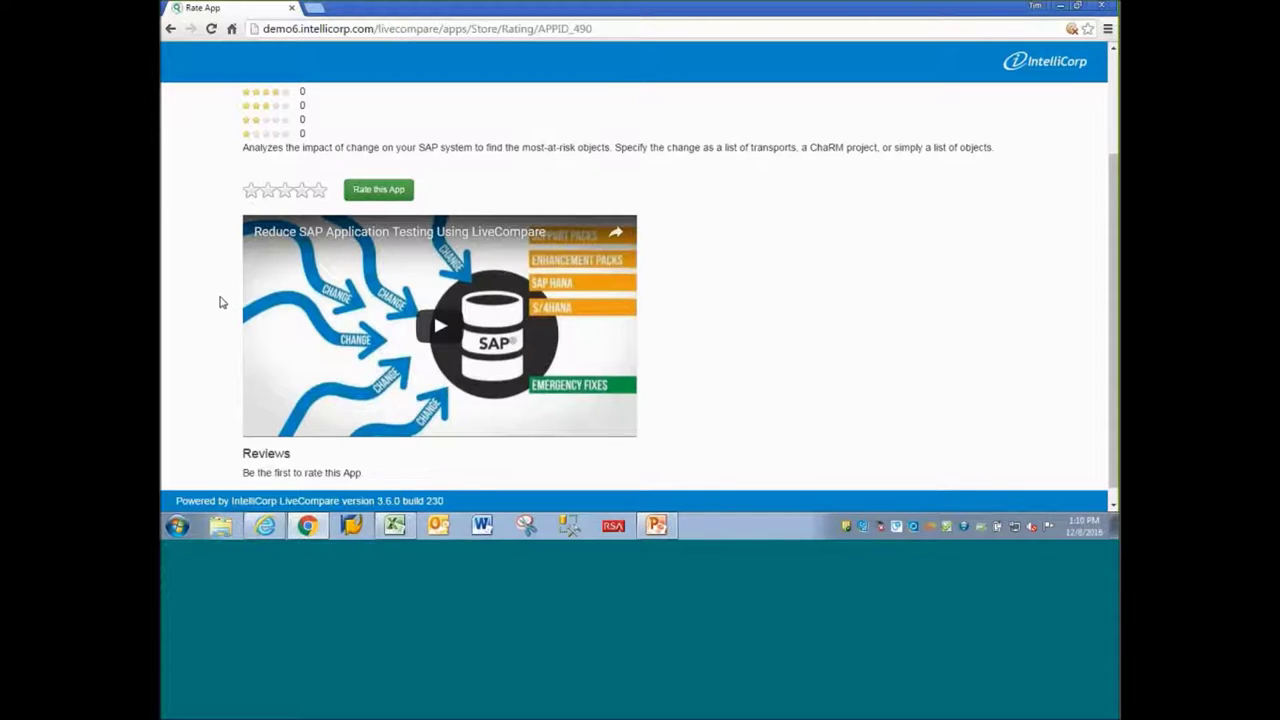
pyautogui.scroll(3, 274, 223)
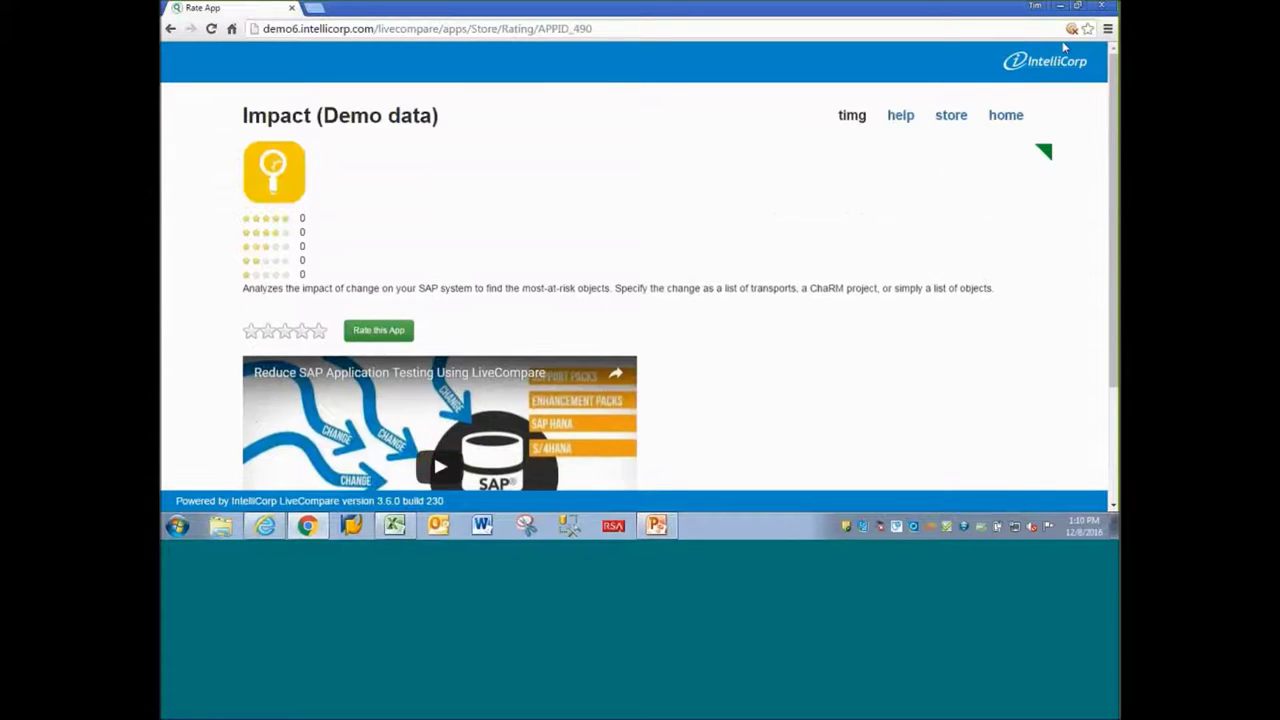
# - Return to the home page and open the 219 Support Packs (EHP7 Upgrade) variant of the Impact (Demo data) app
pyautogui.click(1012, 115)
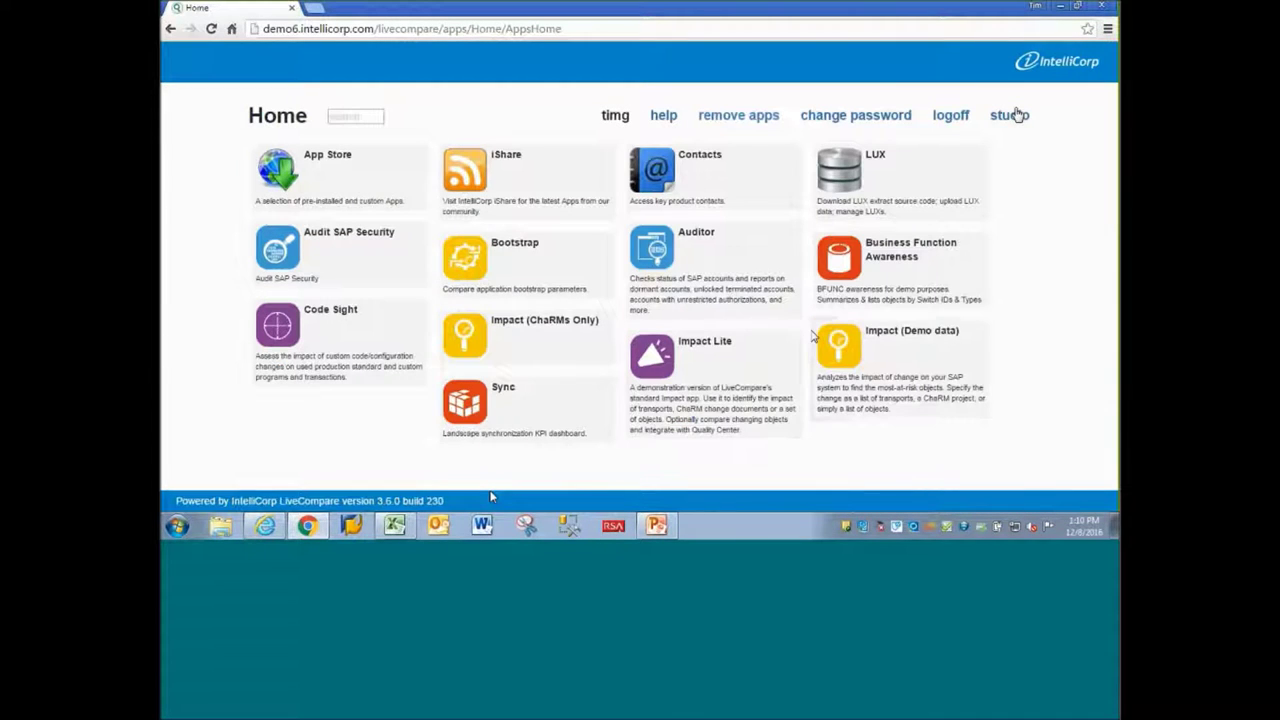
pyautogui.click(838, 348)
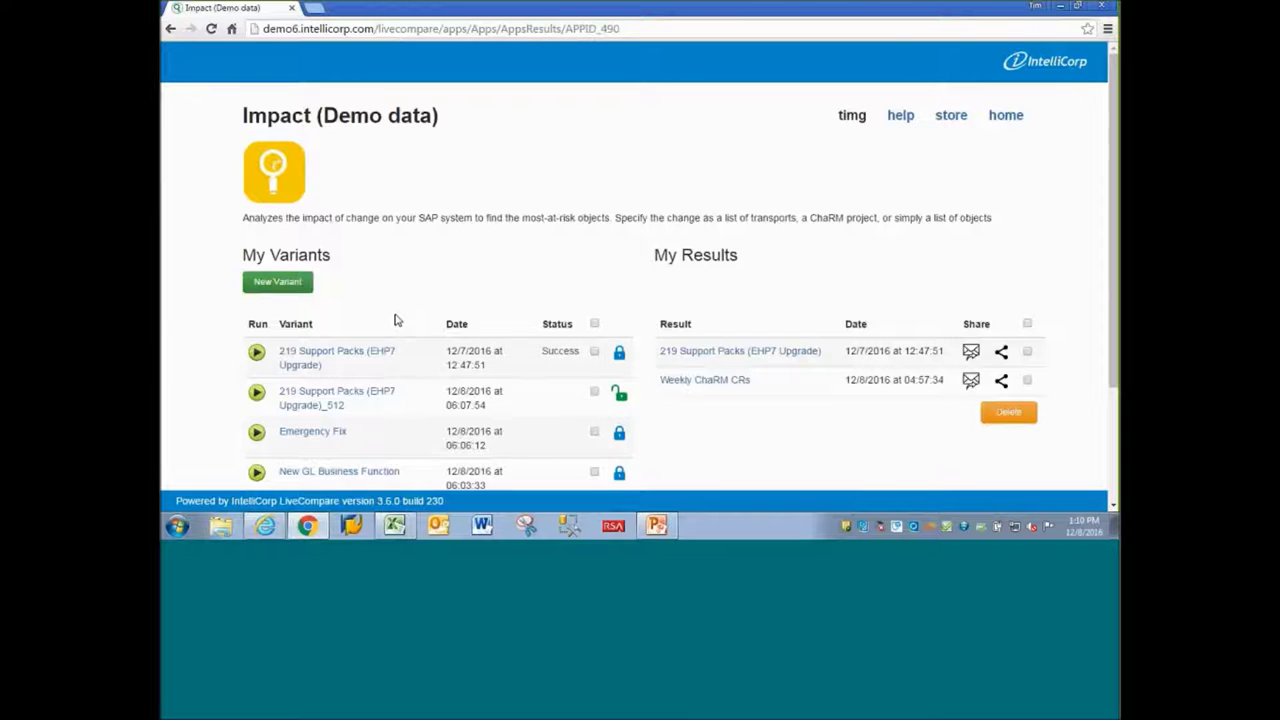
pyautogui.scroll(-3, 395, 320)
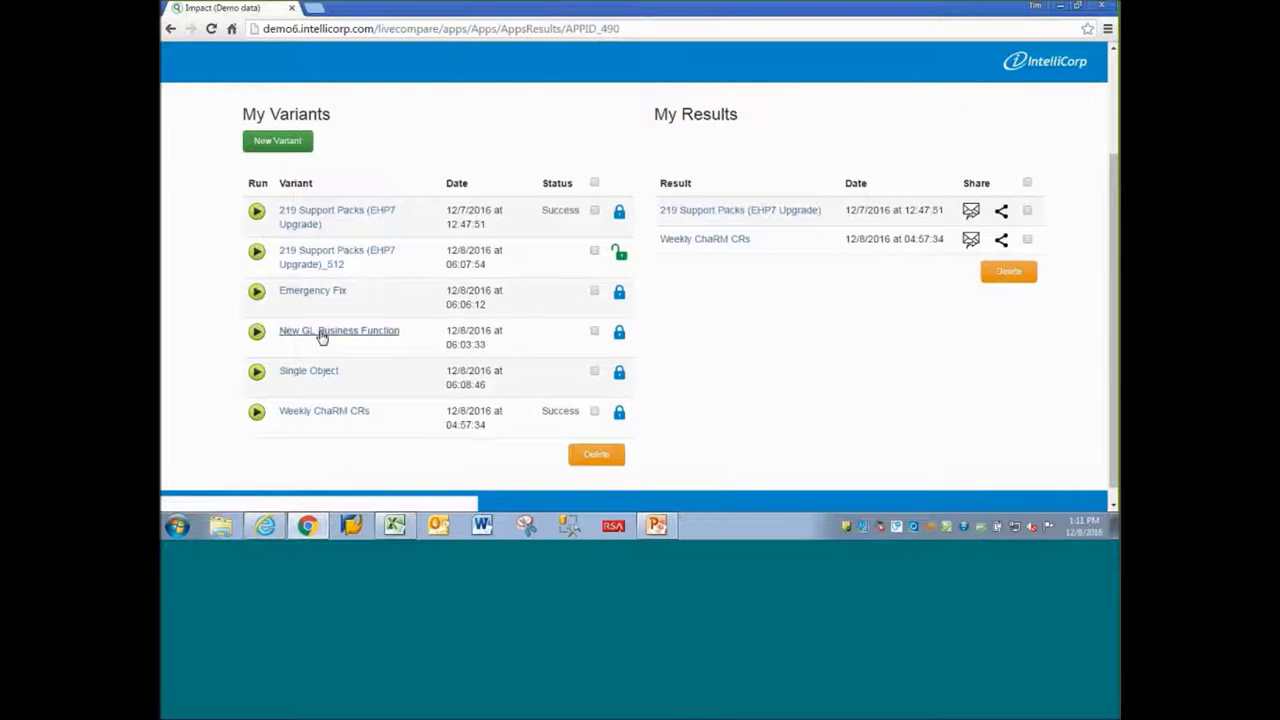
pyautogui.click(332, 418)
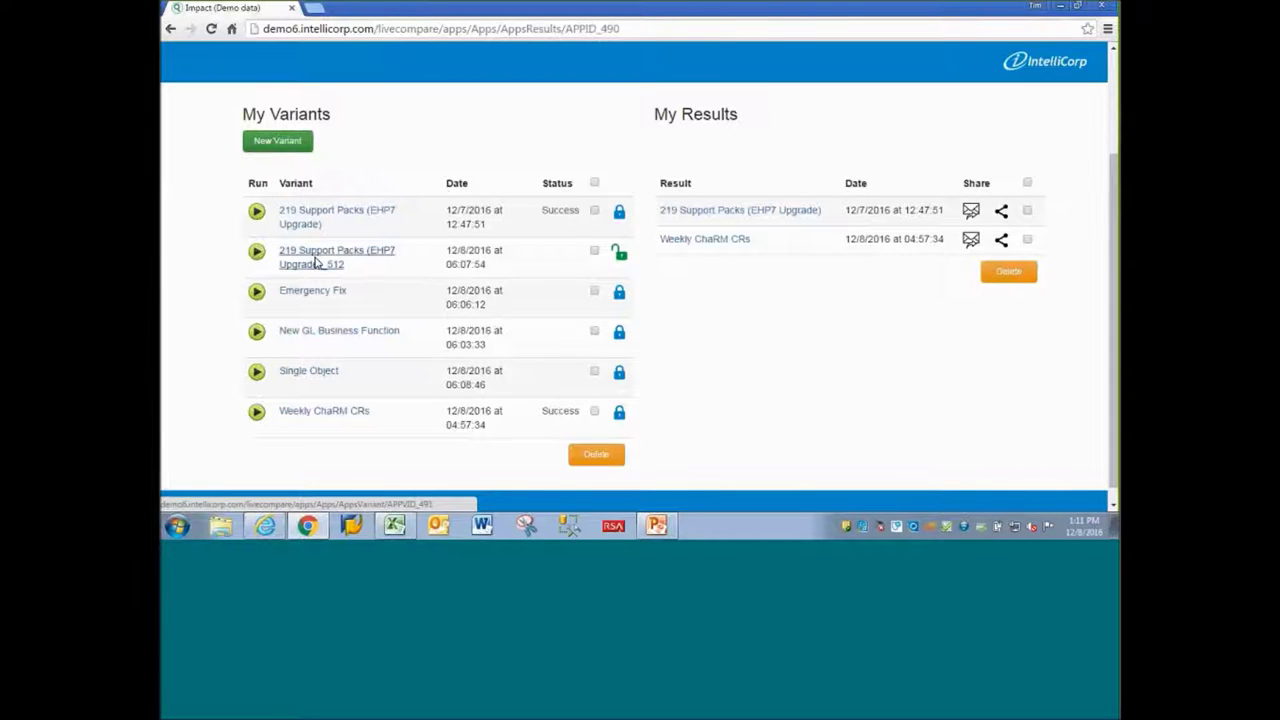
pyautogui.click(300, 221)
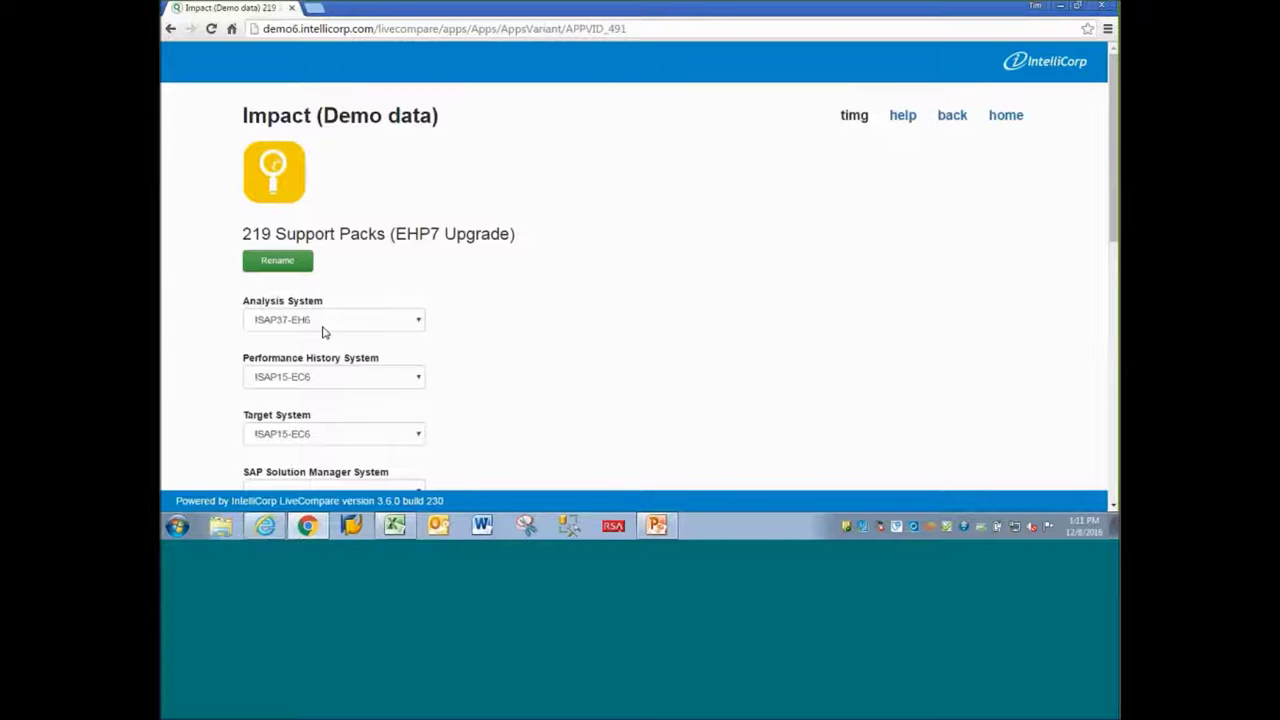
# - Review the systems offered for Performance History System and SAP Solution Manager System, leaving both selections as they are
pyautogui.click(280, 374)
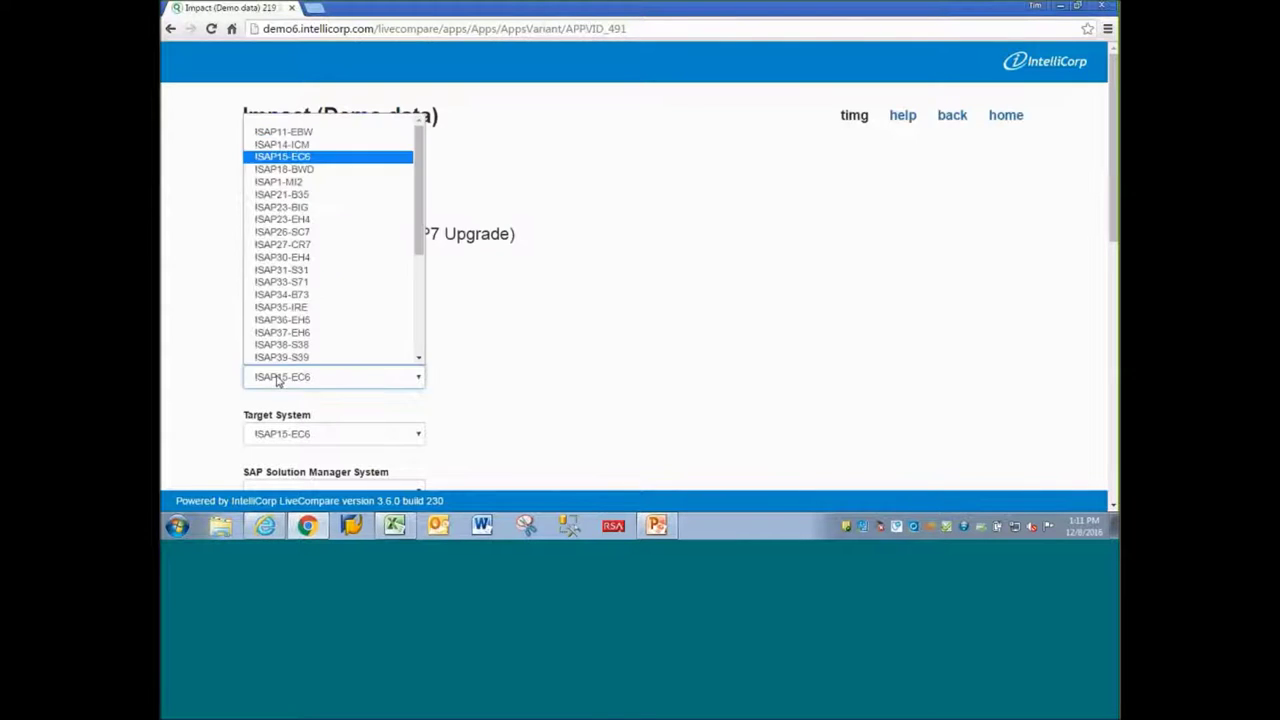
pyautogui.click(323, 163)
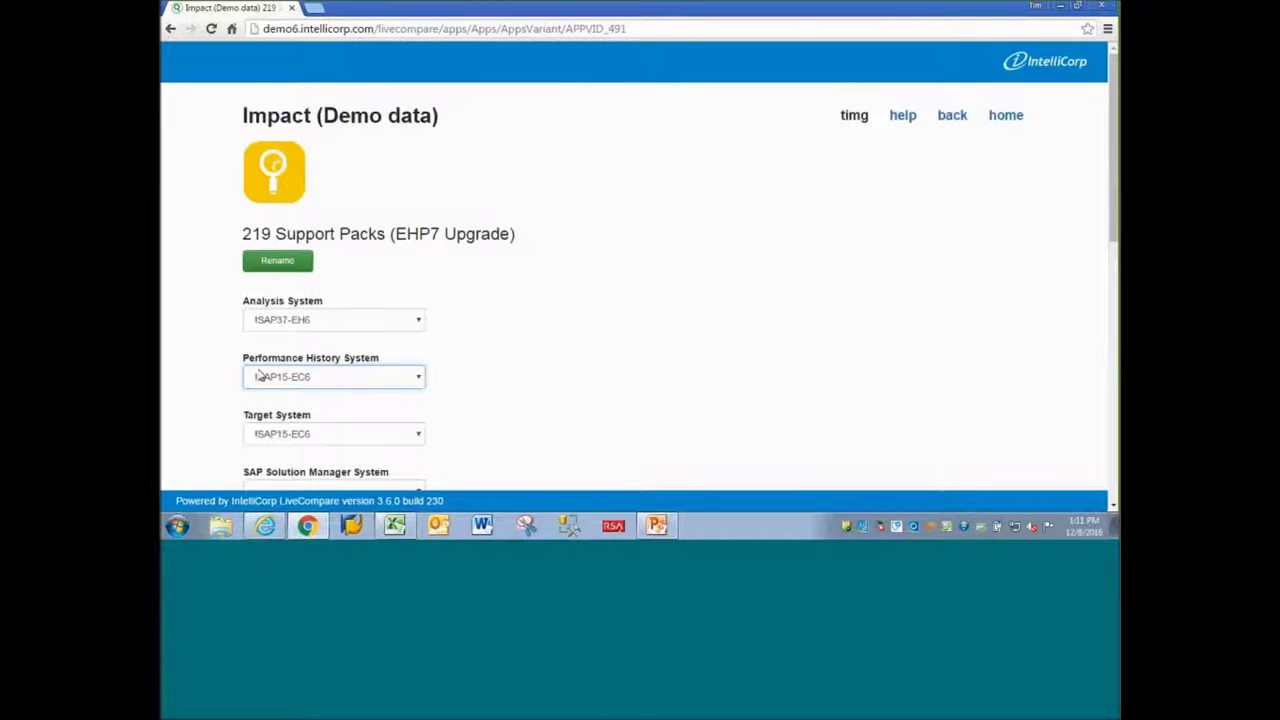
pyautogui.scroll(-1, 200, 360)
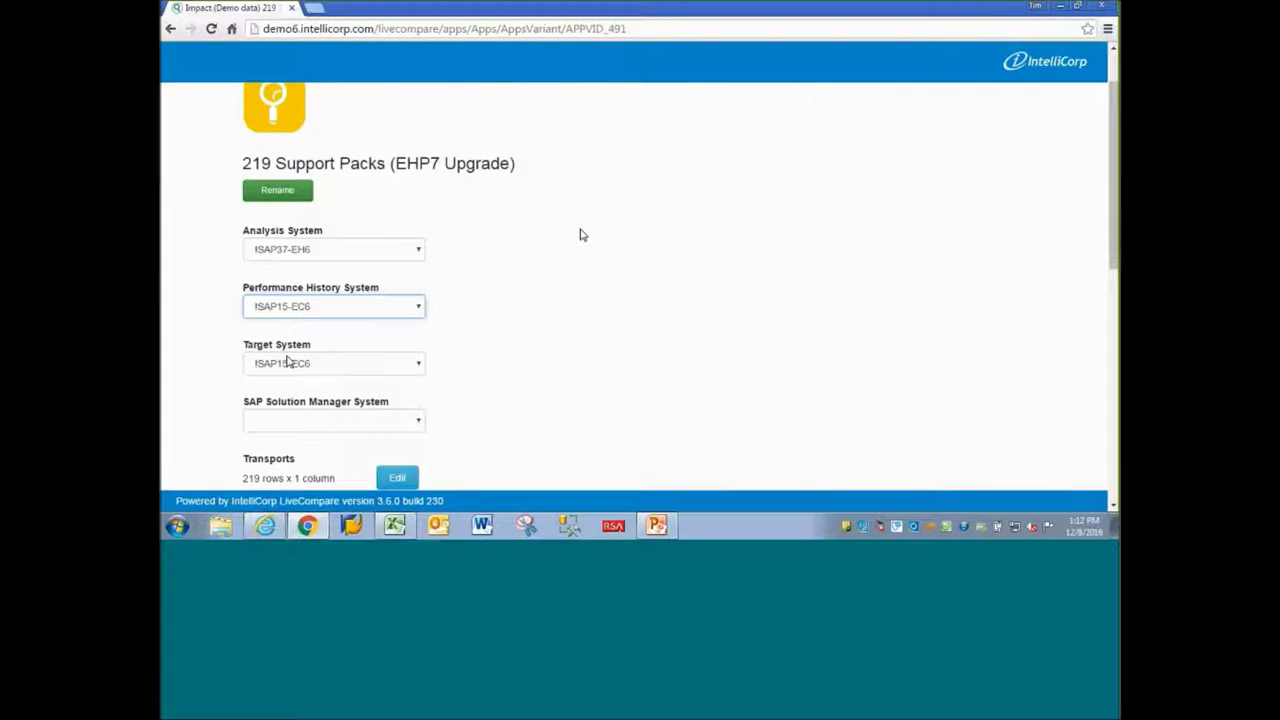
pyautogui.scroll(-2, 583, 235)
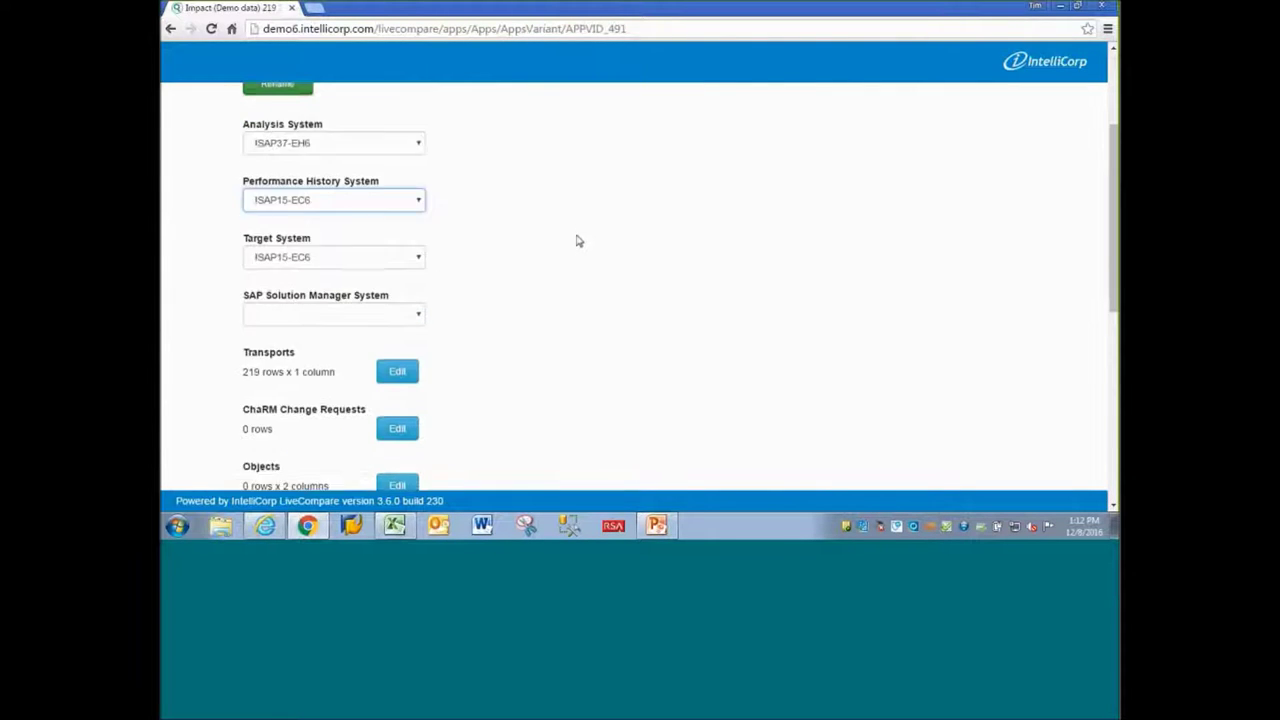
pyautogui.scroll(-1, 577, 241)
pyautogui.click(297, 210)
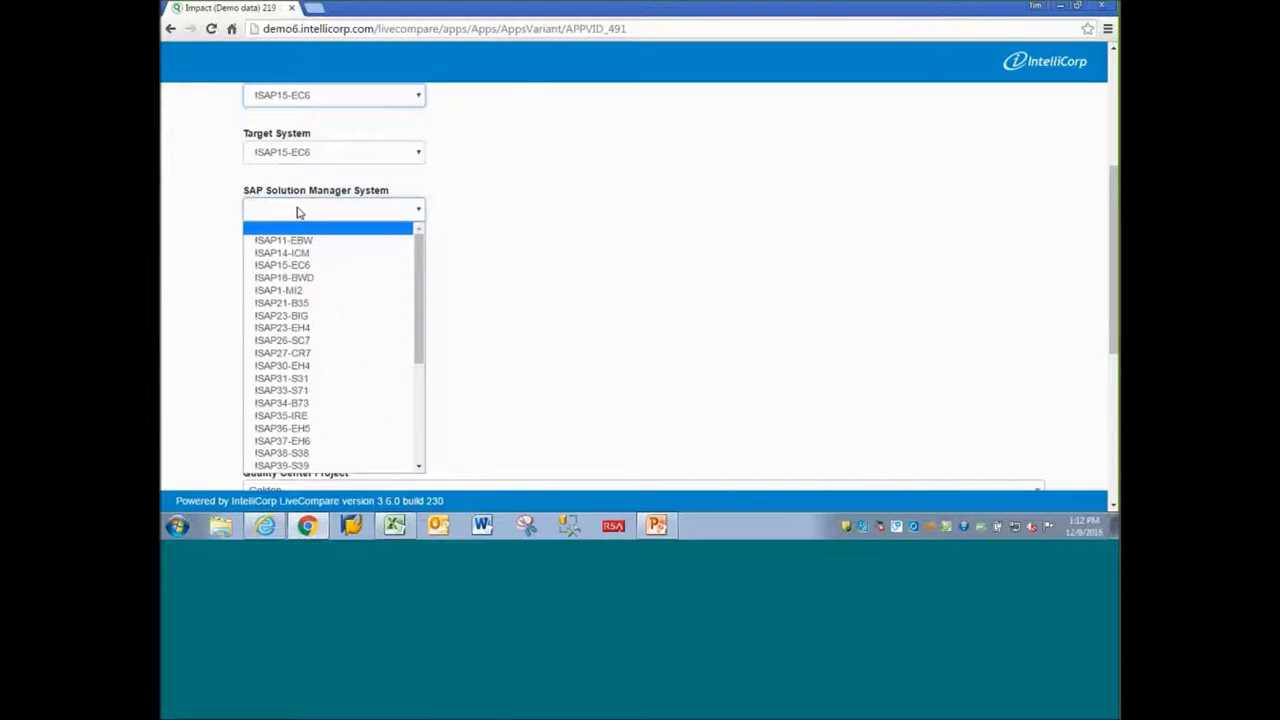
pyautogui.click(197, 280)
pyautogui.scroll(-1, 230, 220)
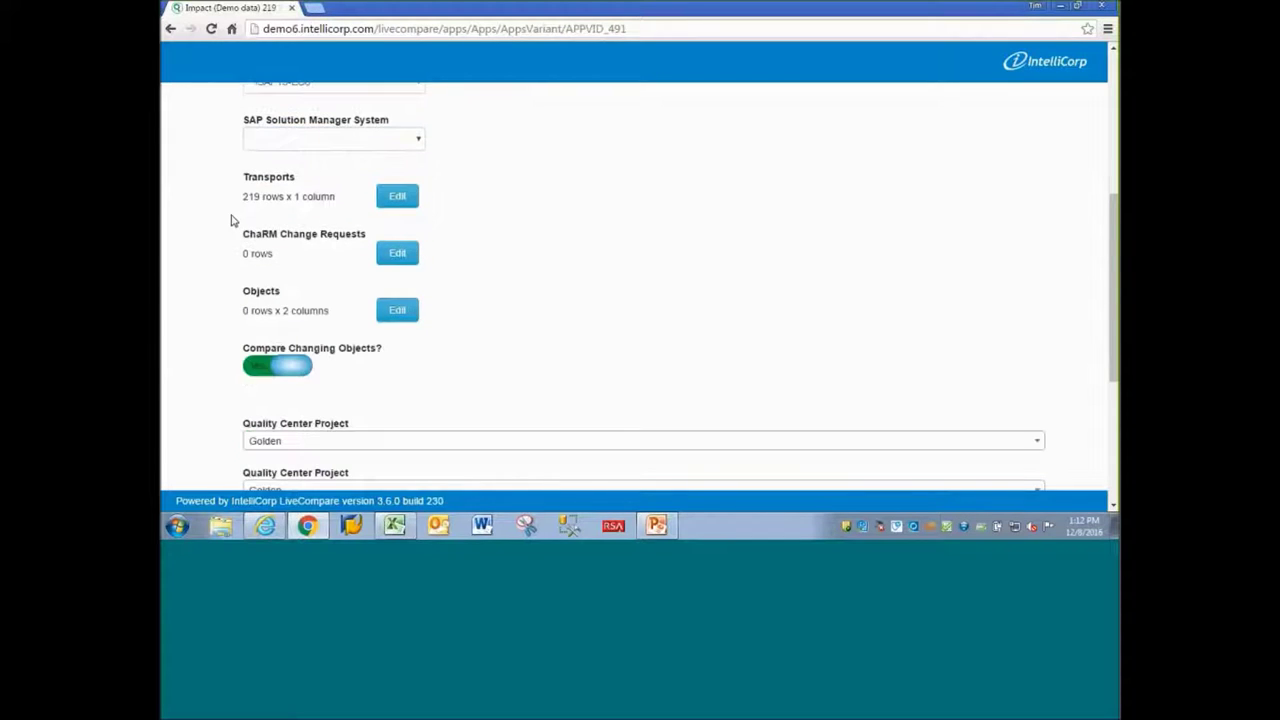
# - Inspect the variant's Transports list and its Excel import options, then return to the variant settings
pyautogui.click(396, 197)
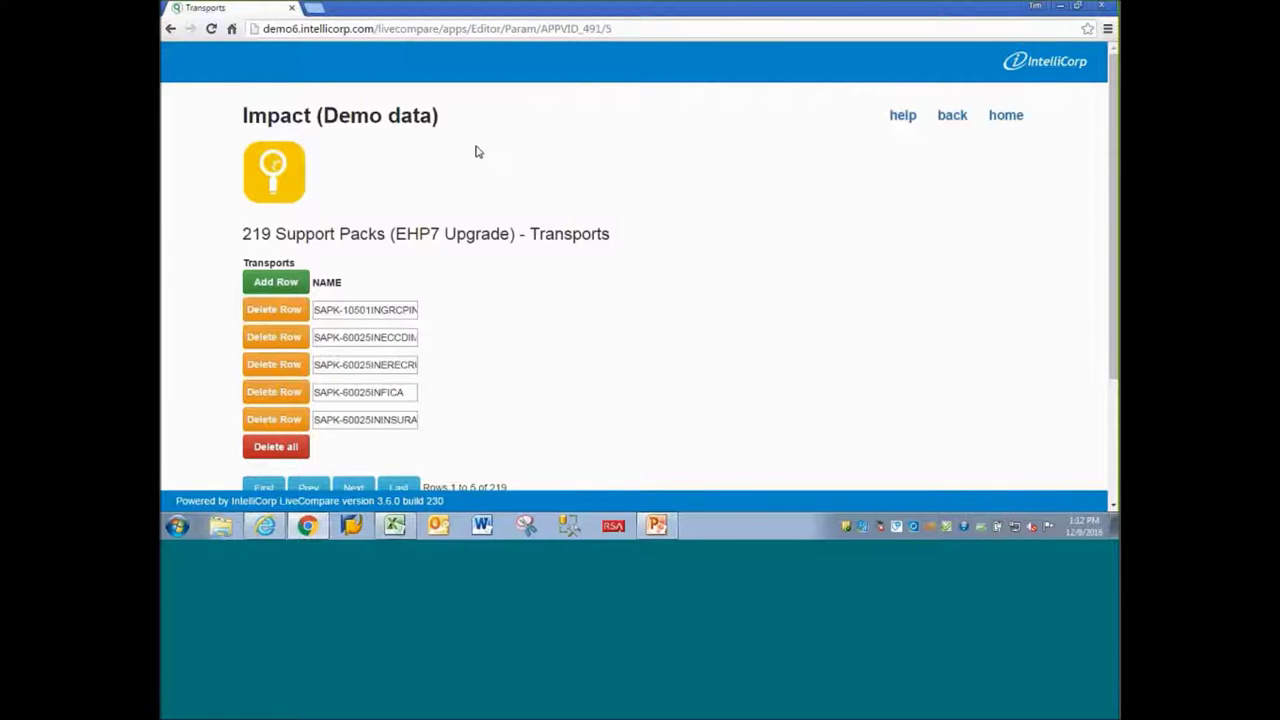
pyautogui.scroll(-3, 306, 446)
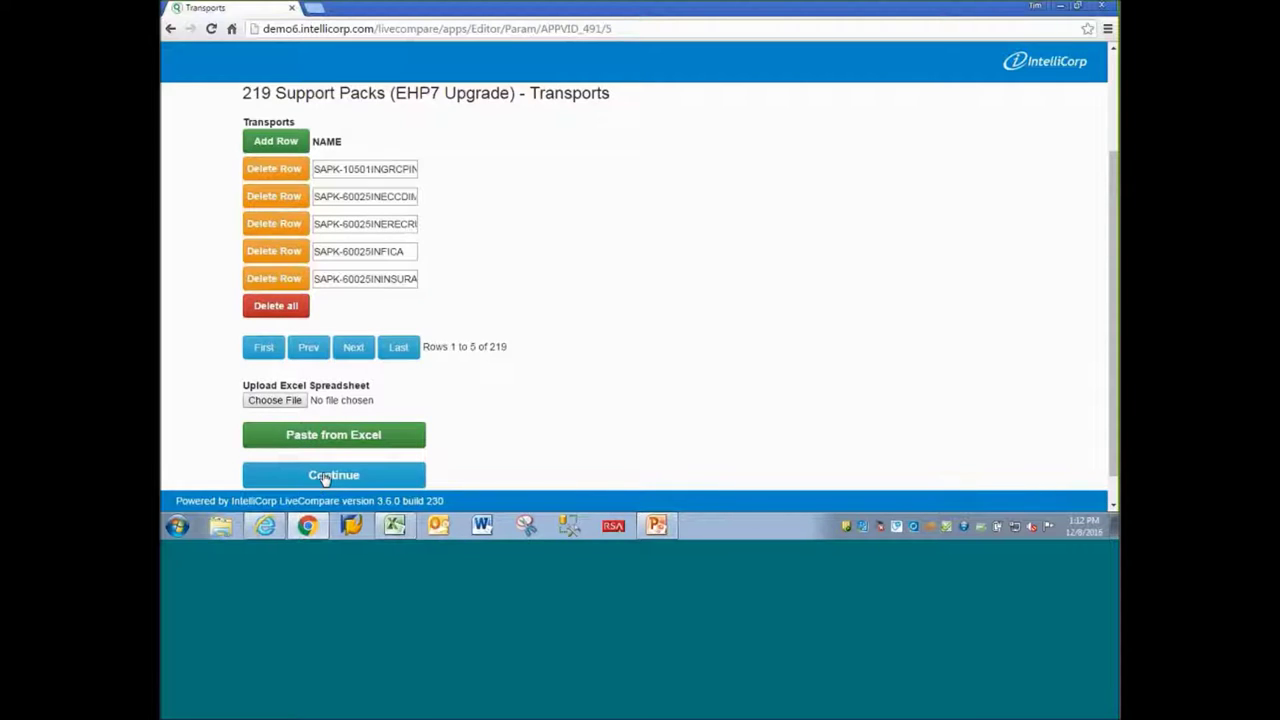
pyautogui.click(324, 477)
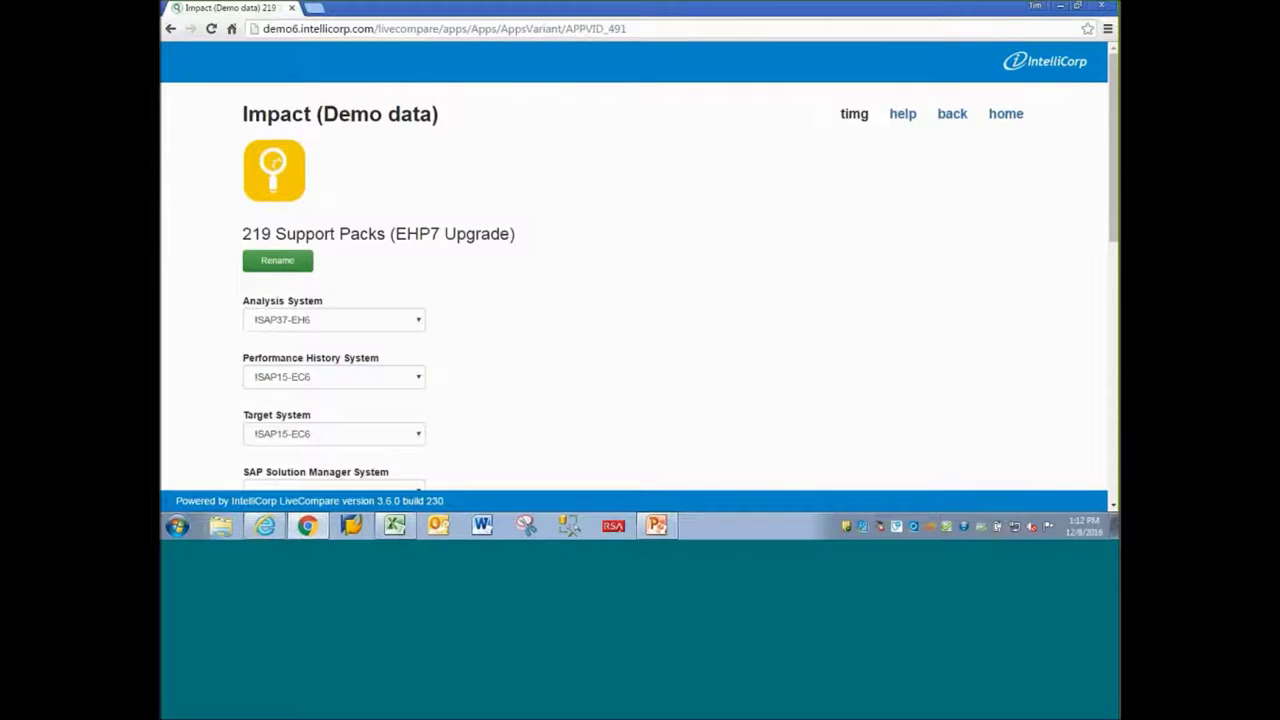
# - Switch Compare Changing Objects to No and back to Yes
pyautogui.scroll(-4, 517, 257)
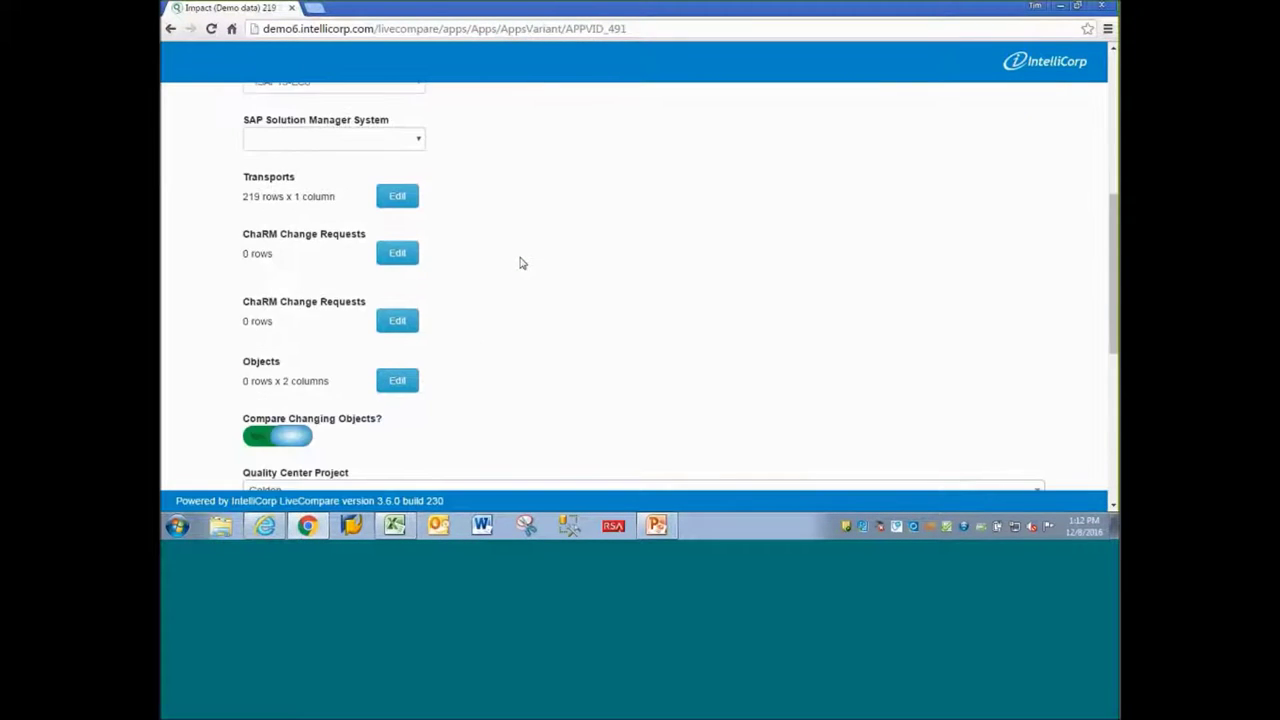
pyautogui.scroll(-1, 520, 263)
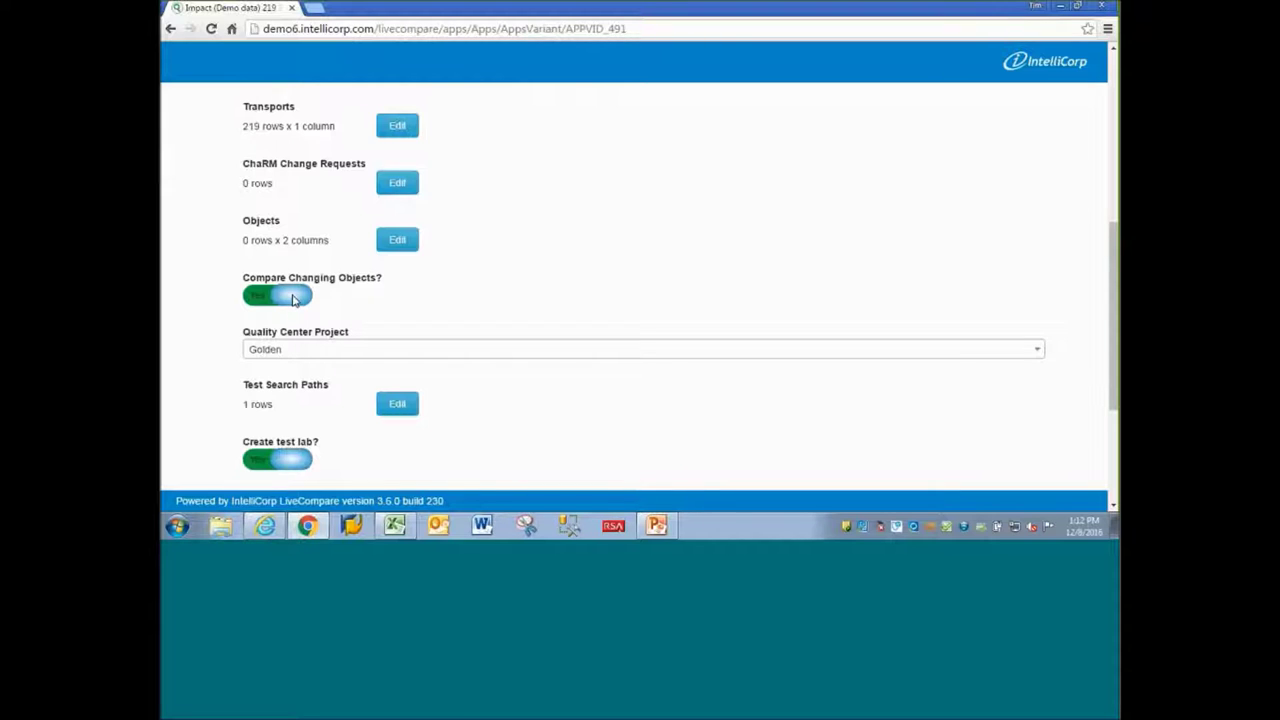
pyautogui.click(294, 300)
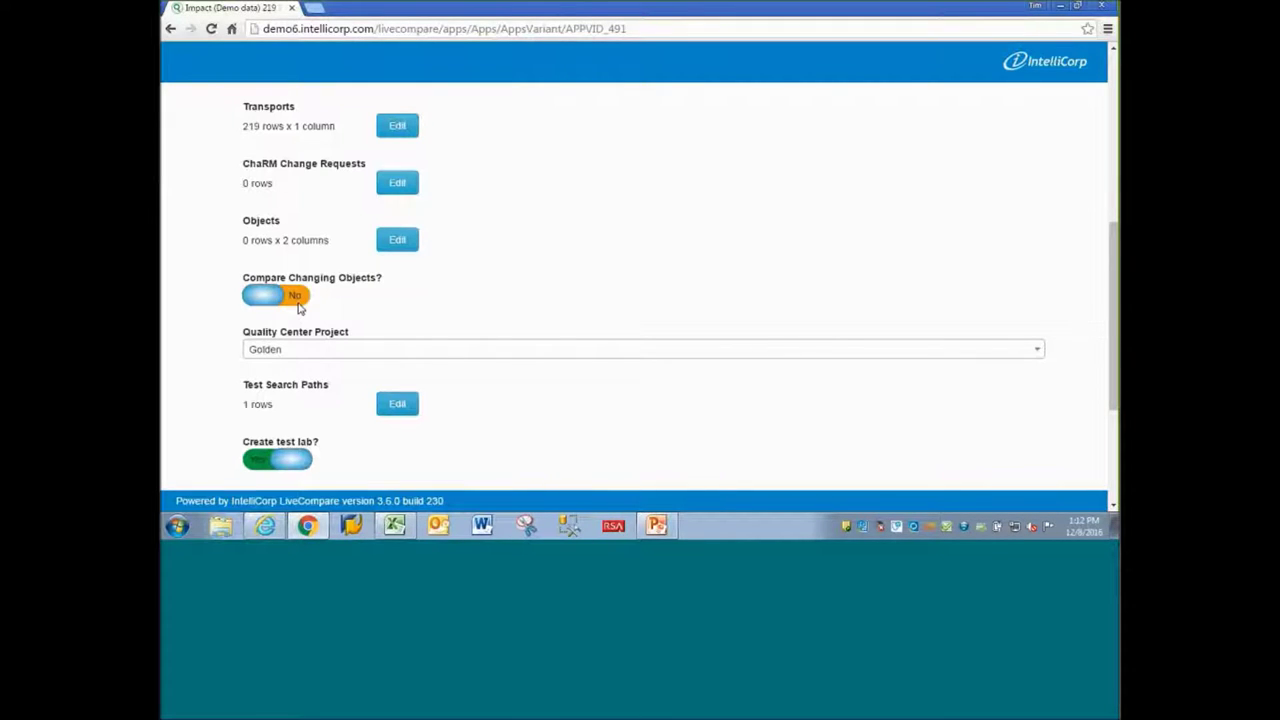
pyautogui.click(294, 298)
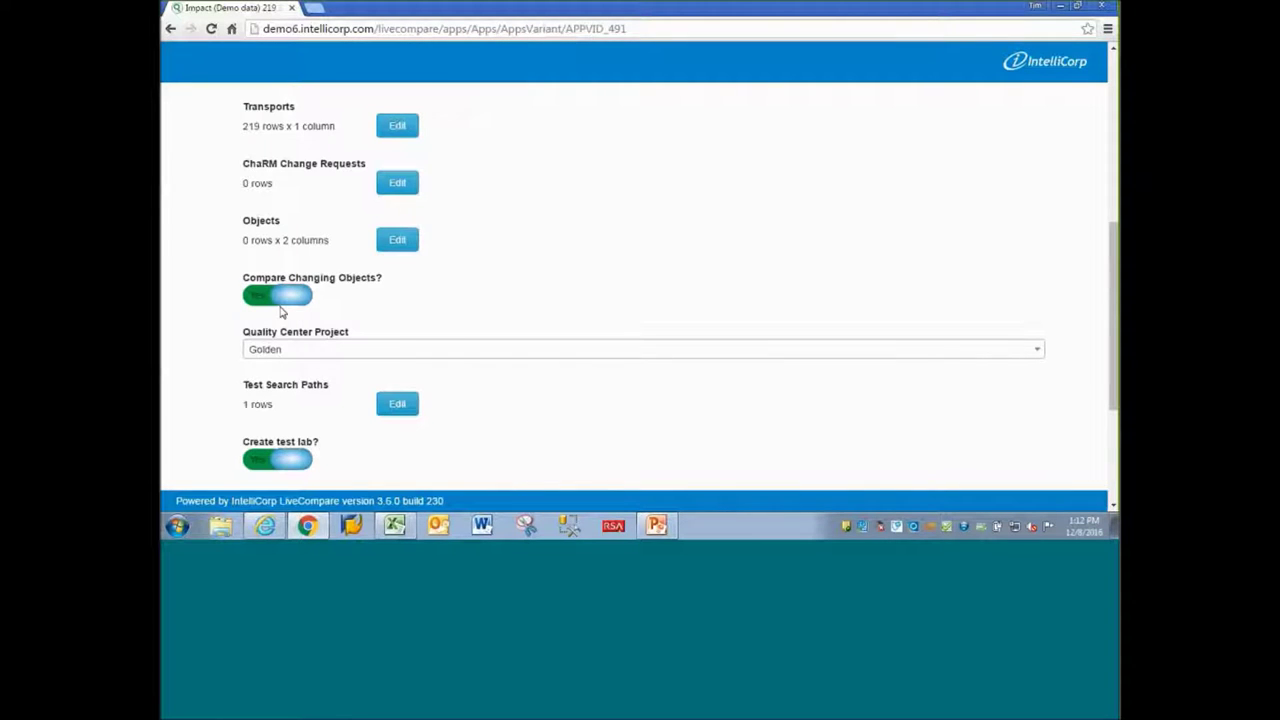
# - Check the available Quality Center projects and keep Golden selected
pyautogui.scroll(-2, 225, 290)
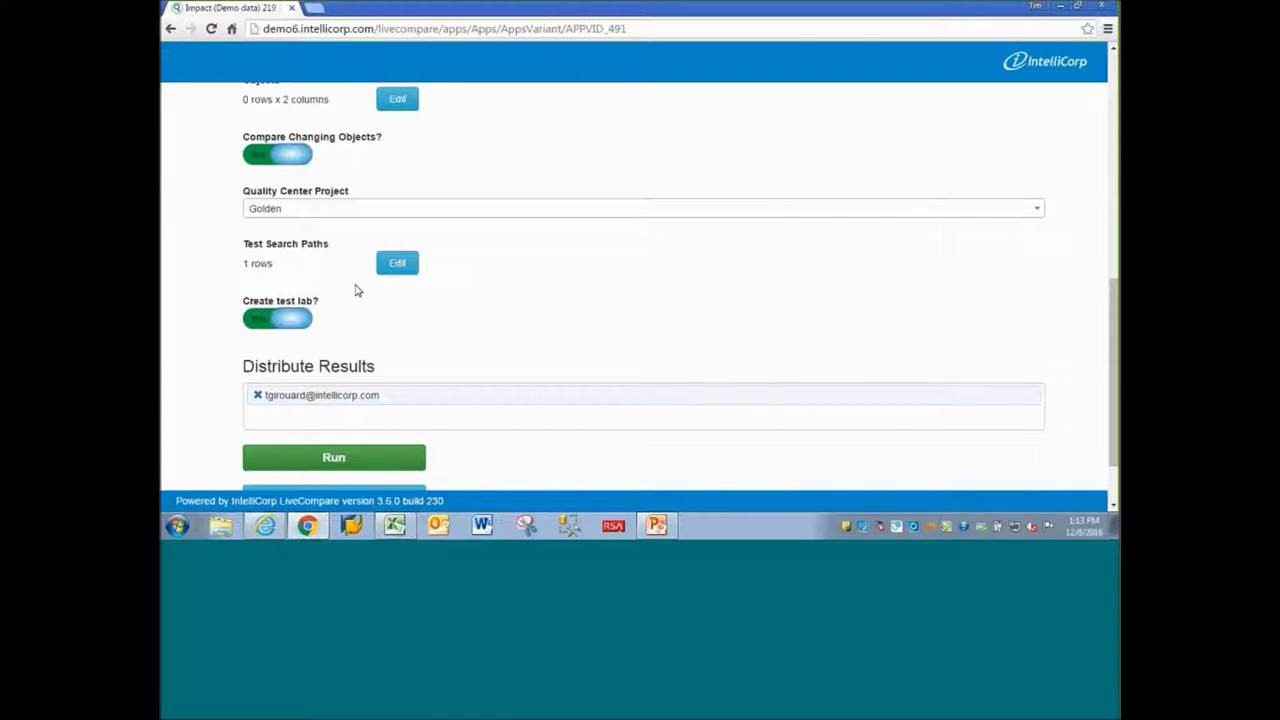
pyautogui.click(289, 209)
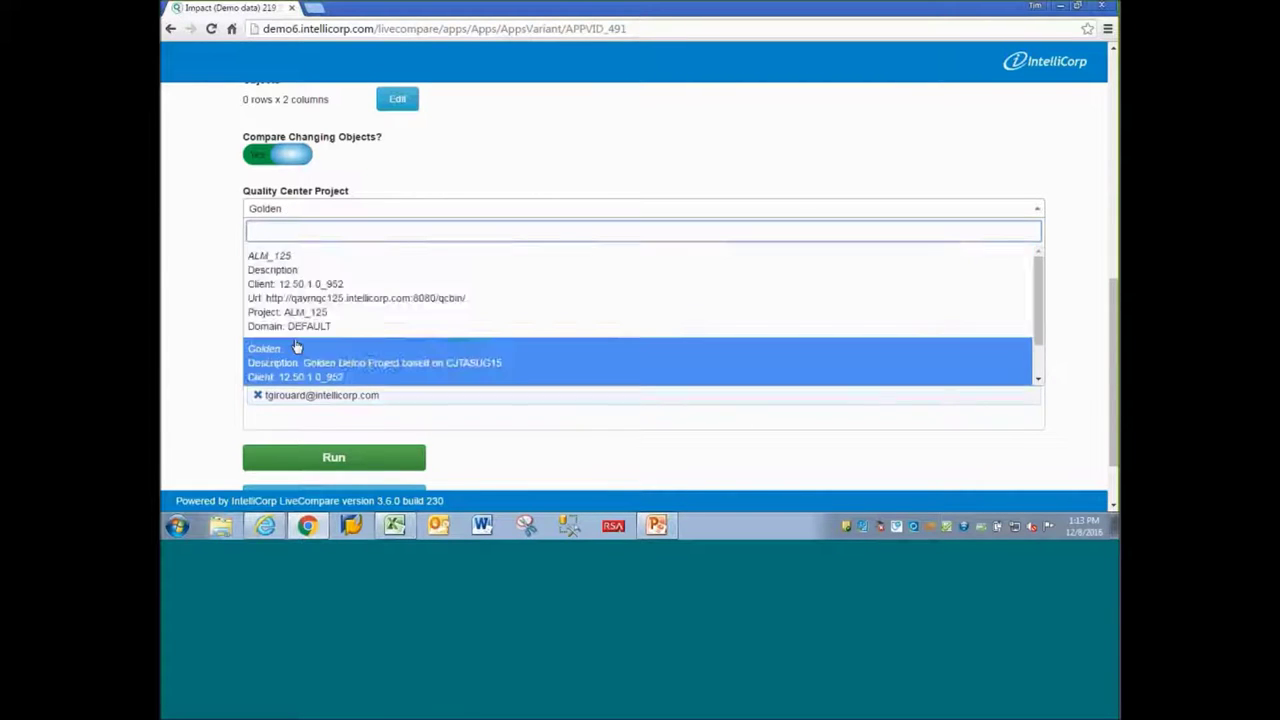
pyautogui.click(297, 350)
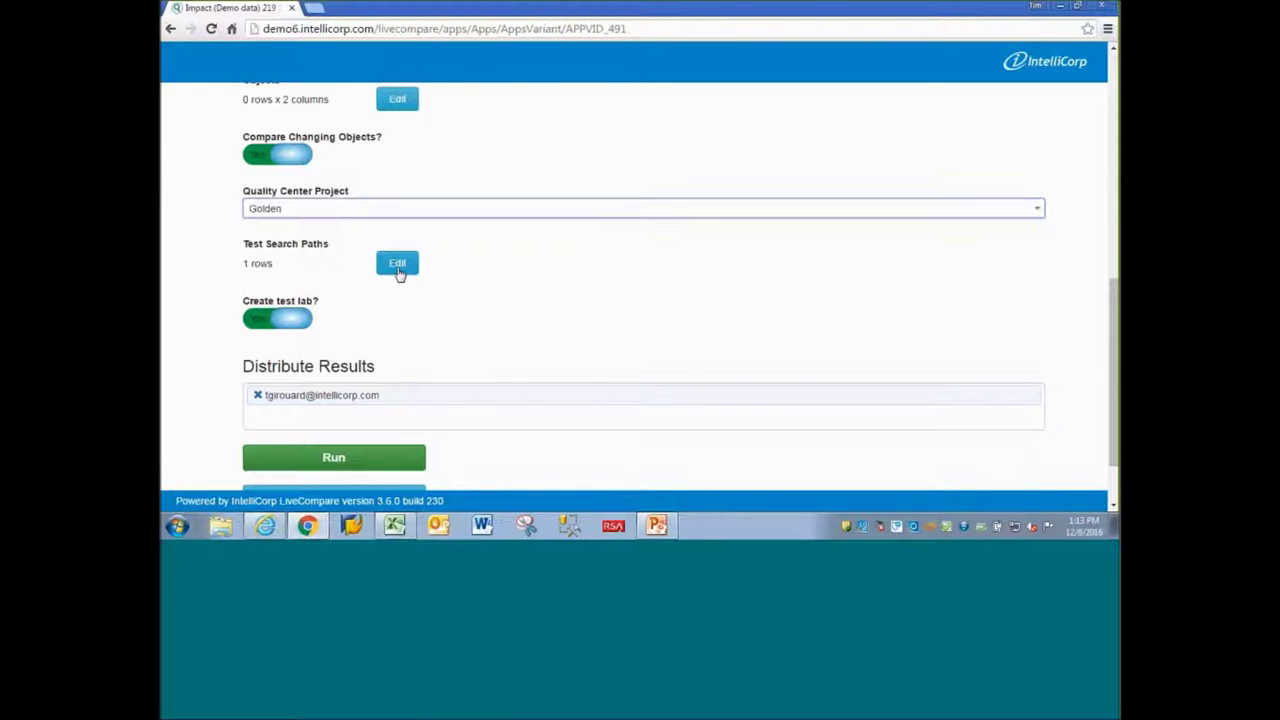
# - Review the variant's test lab, result distribution and system settings, then leave the variant without saving or running it
pyautogui.scroll(-2, 410, 300)
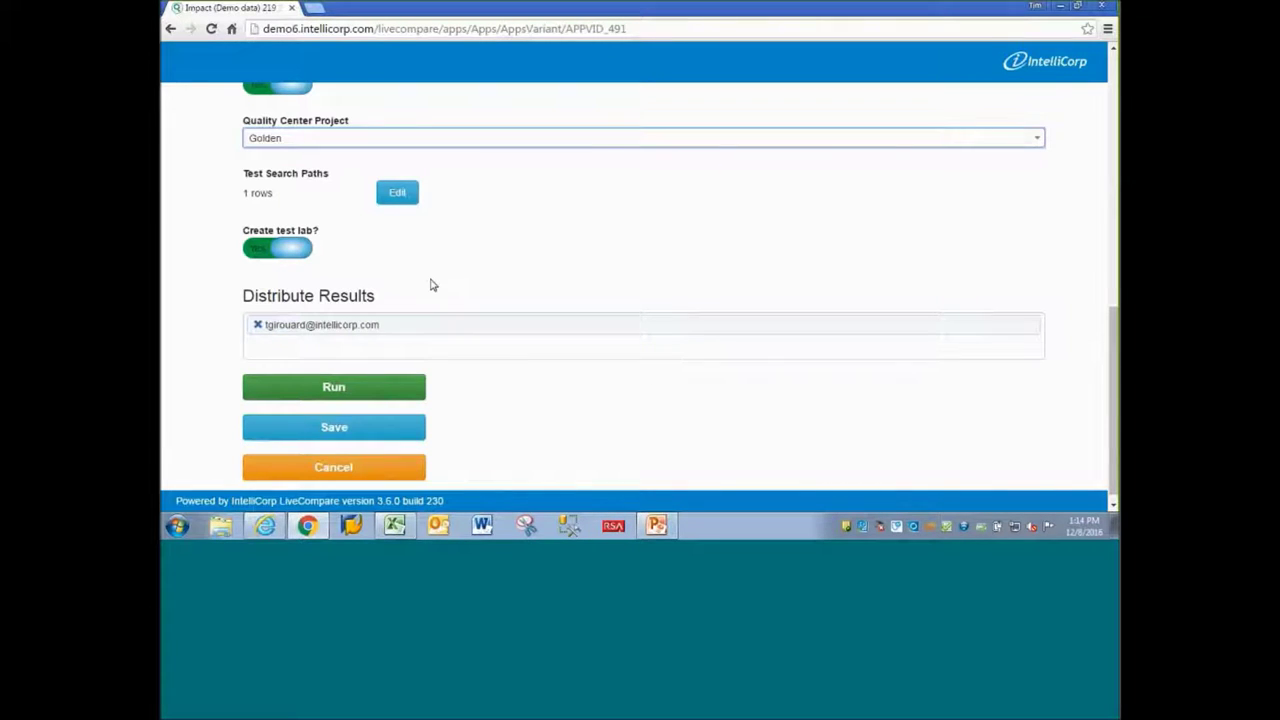
pyautogui.scroll(10, 490, 285)
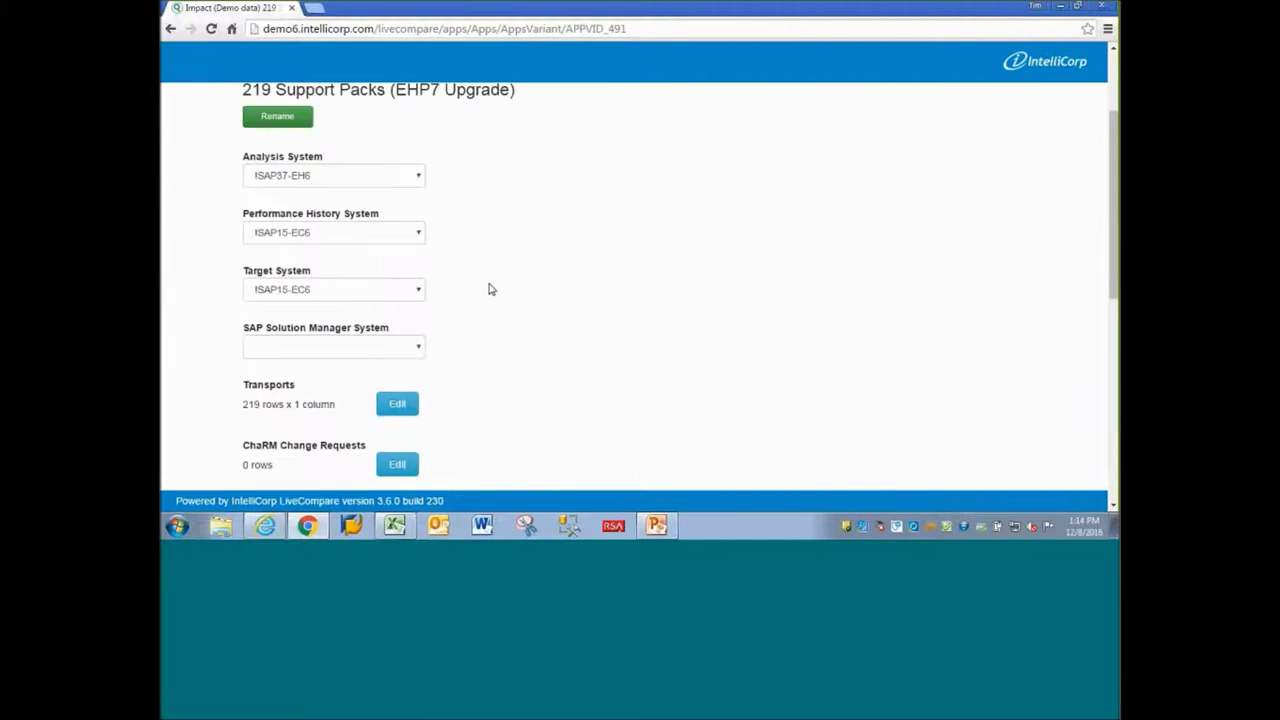
pyautogui.scroll(2, 490, 289)
pyautogui.moveTo(245, 234); pyautogui.dragTo(387, 234)
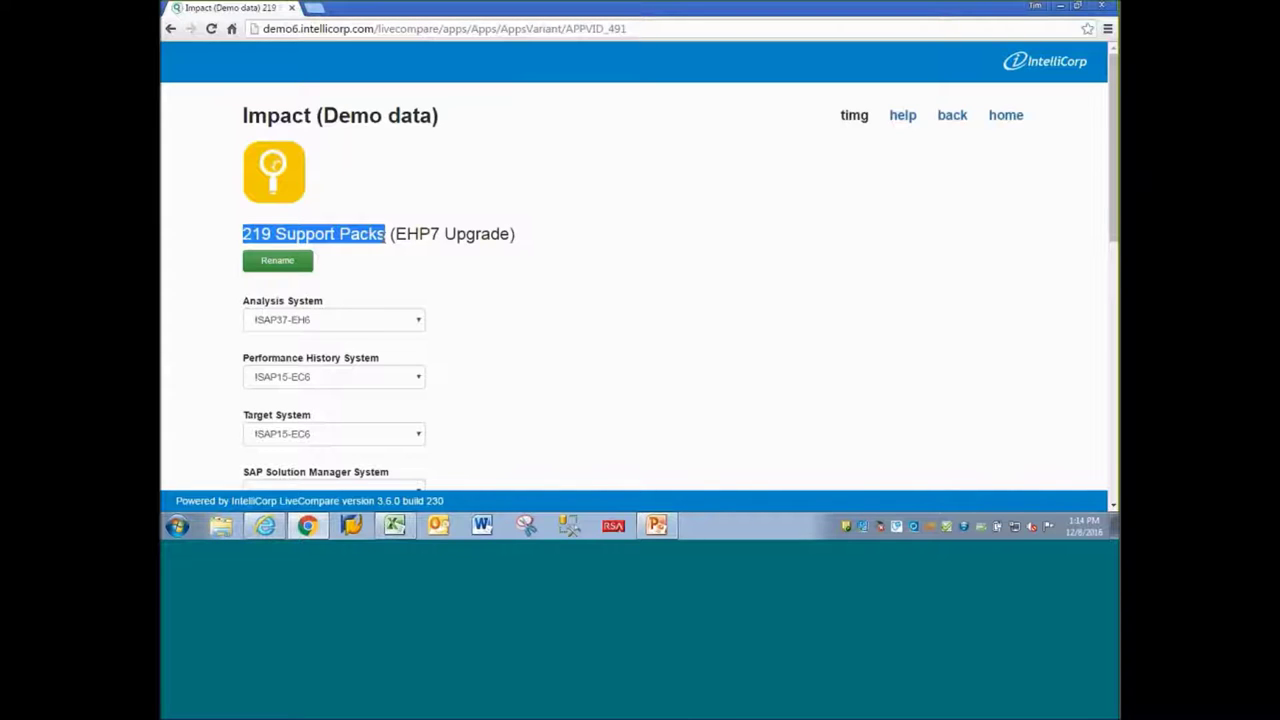
pyautogui.scroll(-8, 491, 263)
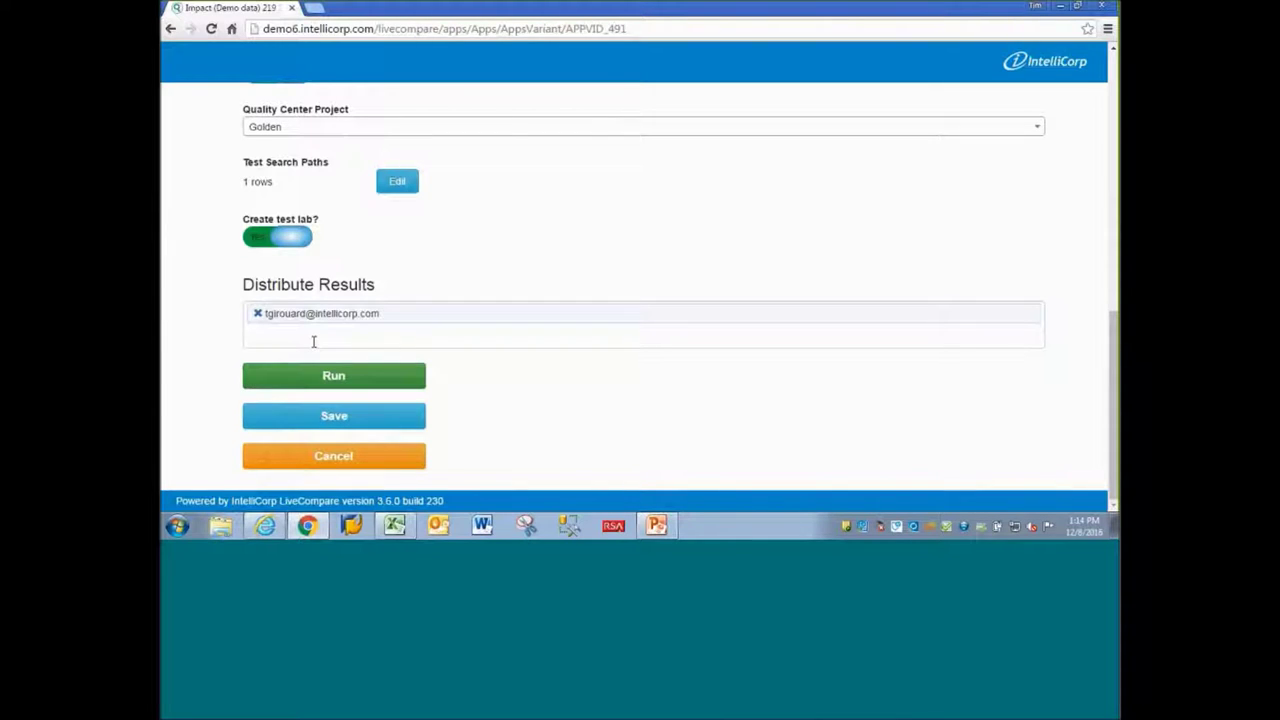
pyautogui.click(355, 467)
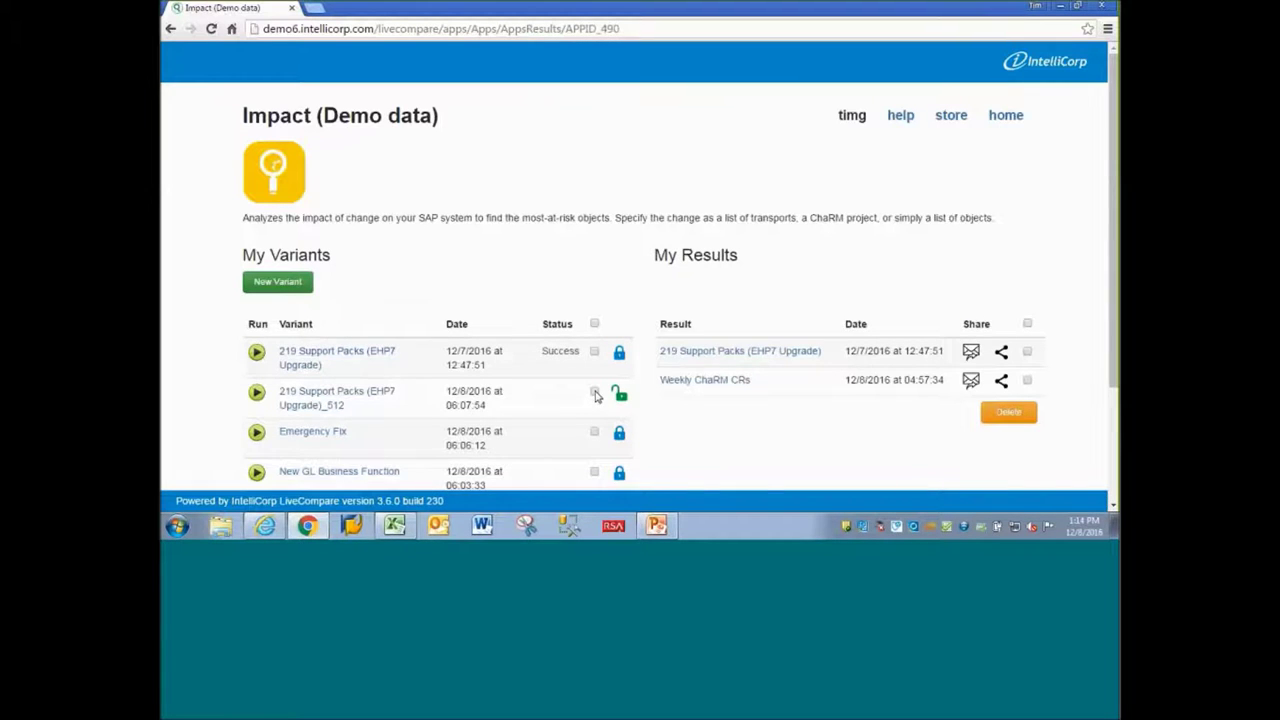
# - Open the Smart Impact Analysis dashboard from the existing 219 Support Packs (EHP7 Upgrade) result
pyautogui.scroll(-3, 706, 265)
pyautogui.scroll(2, 700, 270)
pyautogui.click(716, 356)
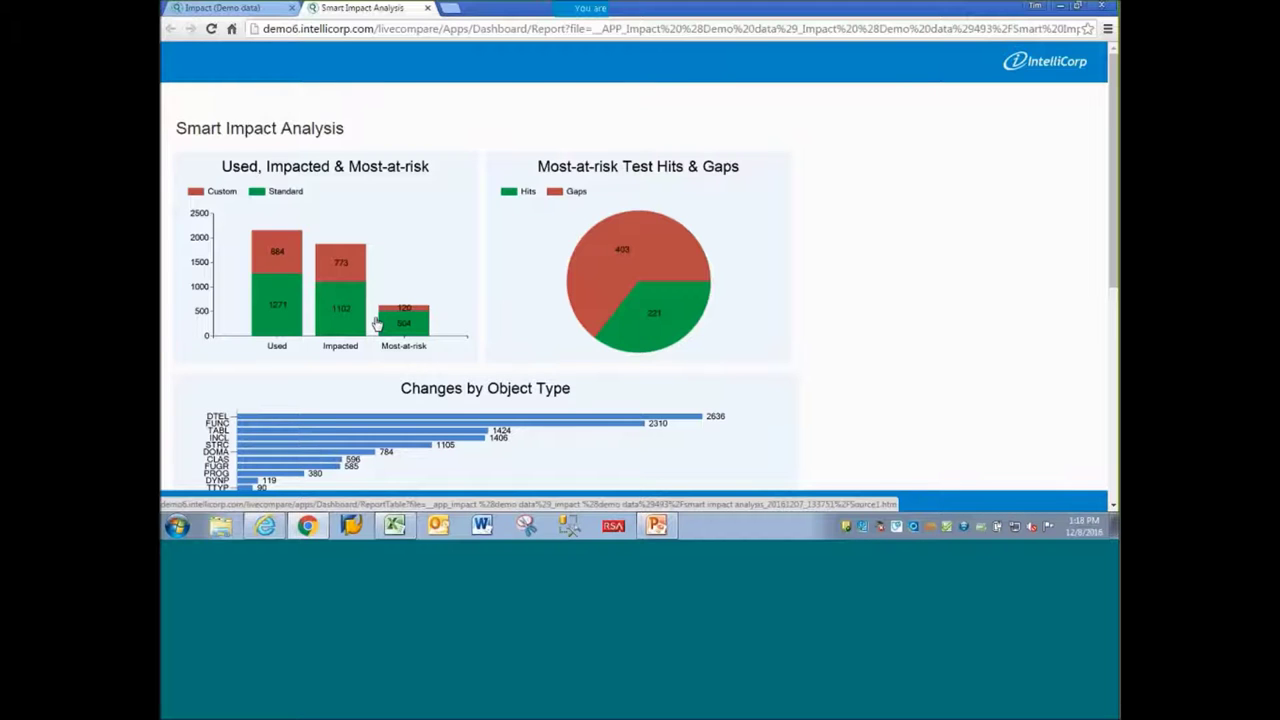
# - Review the Smart Impact Analysis dashboard charts and open the Smart Impact Analysis Details workbook from the additional resources
pyautogui.scroll(-2, 877, 222)
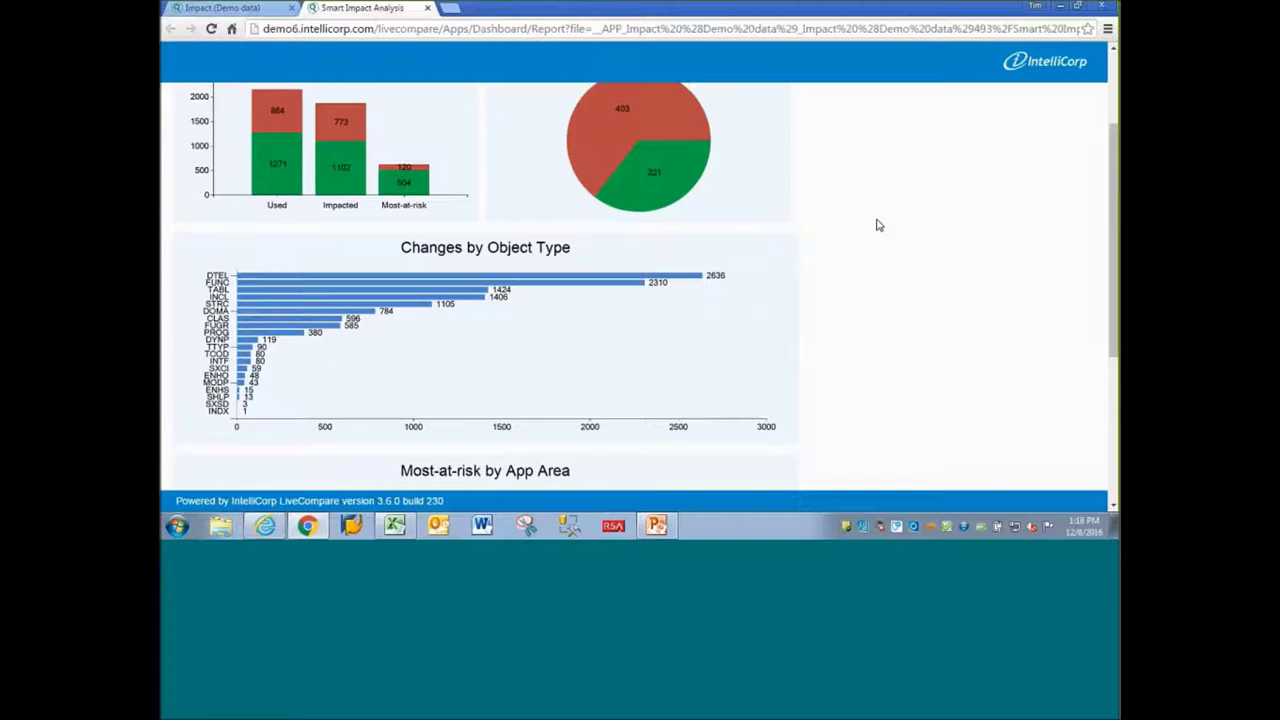
pyautogui.scroll(-3, 889, 233)
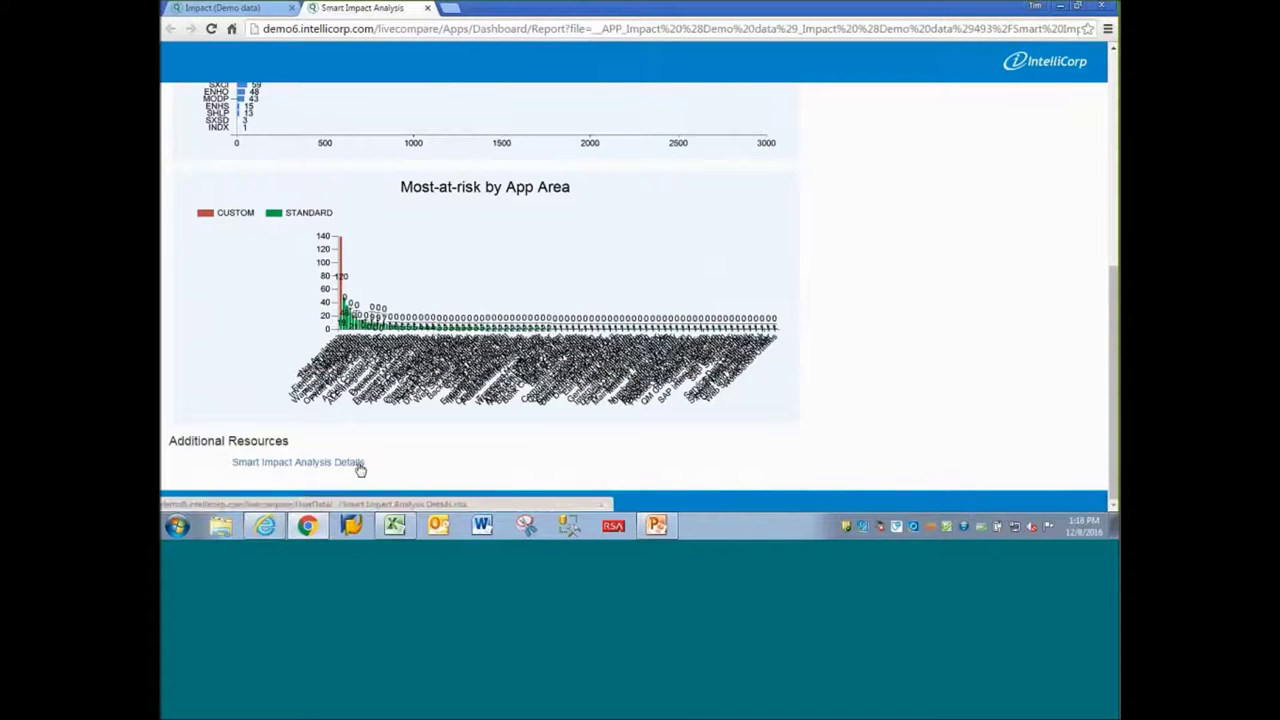
pyautogui.click(358, 463)
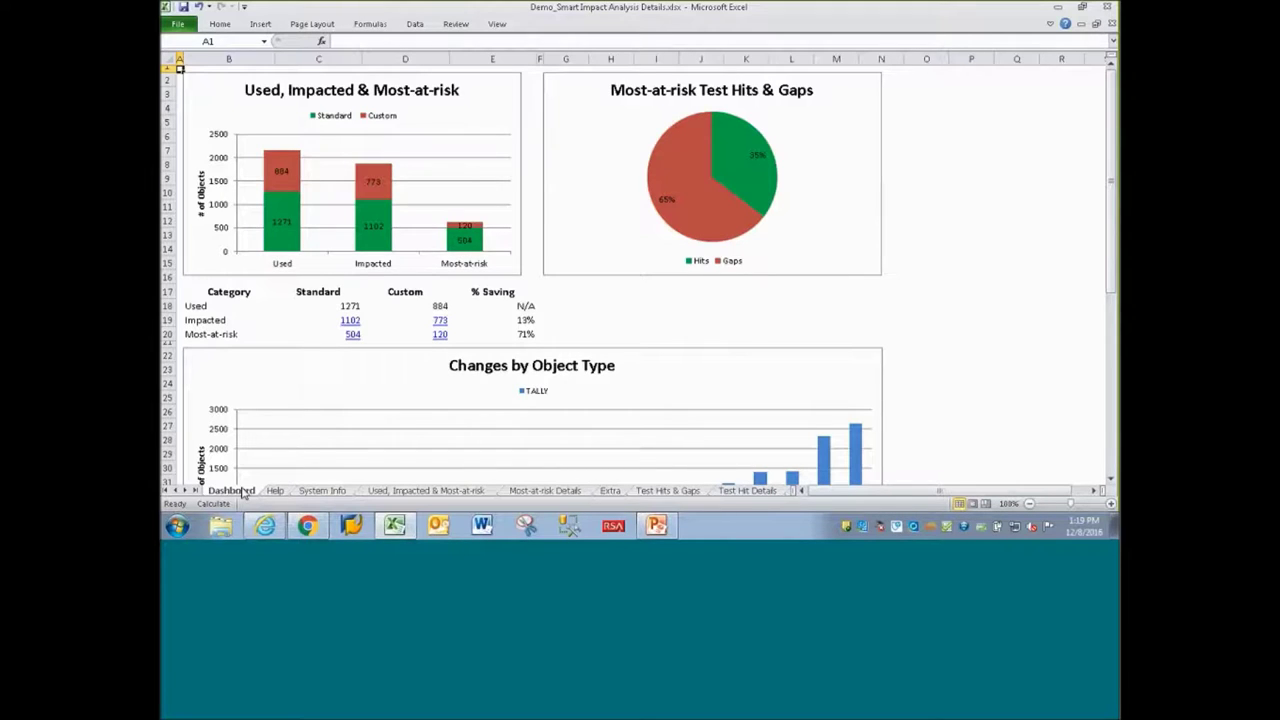
# - Review the workbook's Help sheet and the analysis and performance history systems on the System Info sheet
pyautogui.click(277, 490)
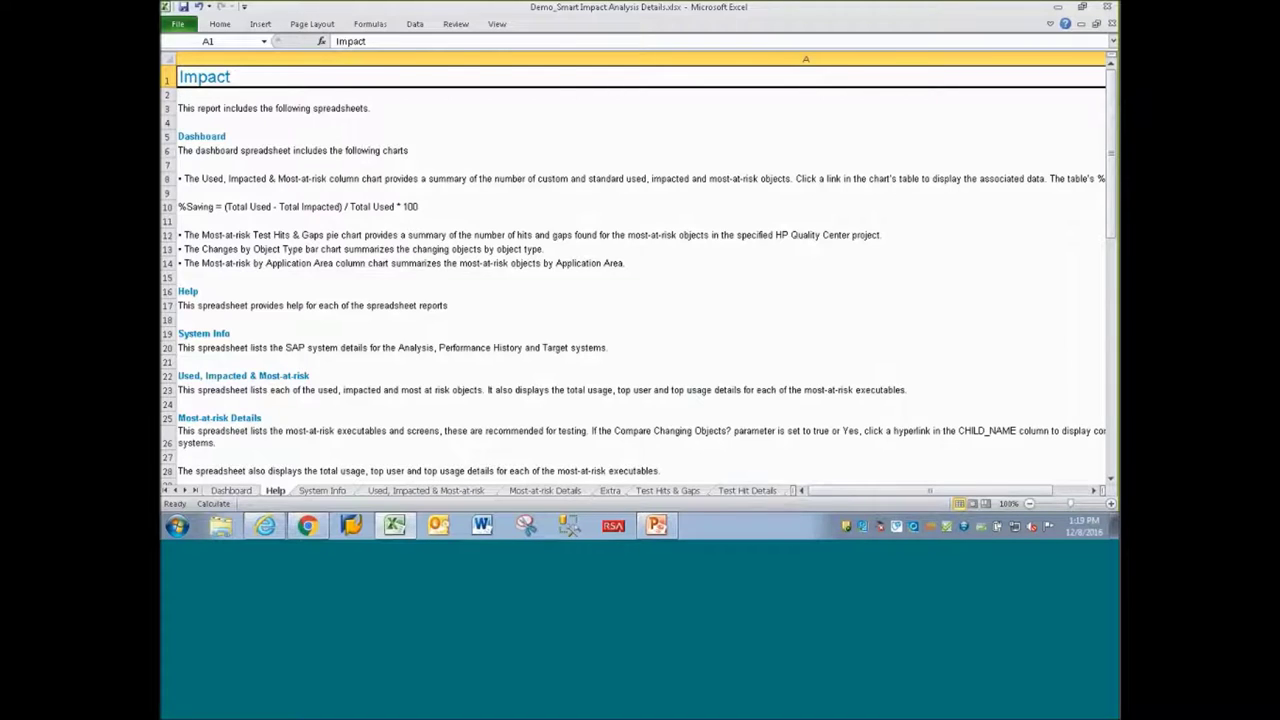
pyautogui.hotkey('ctrl', 'pagedown')
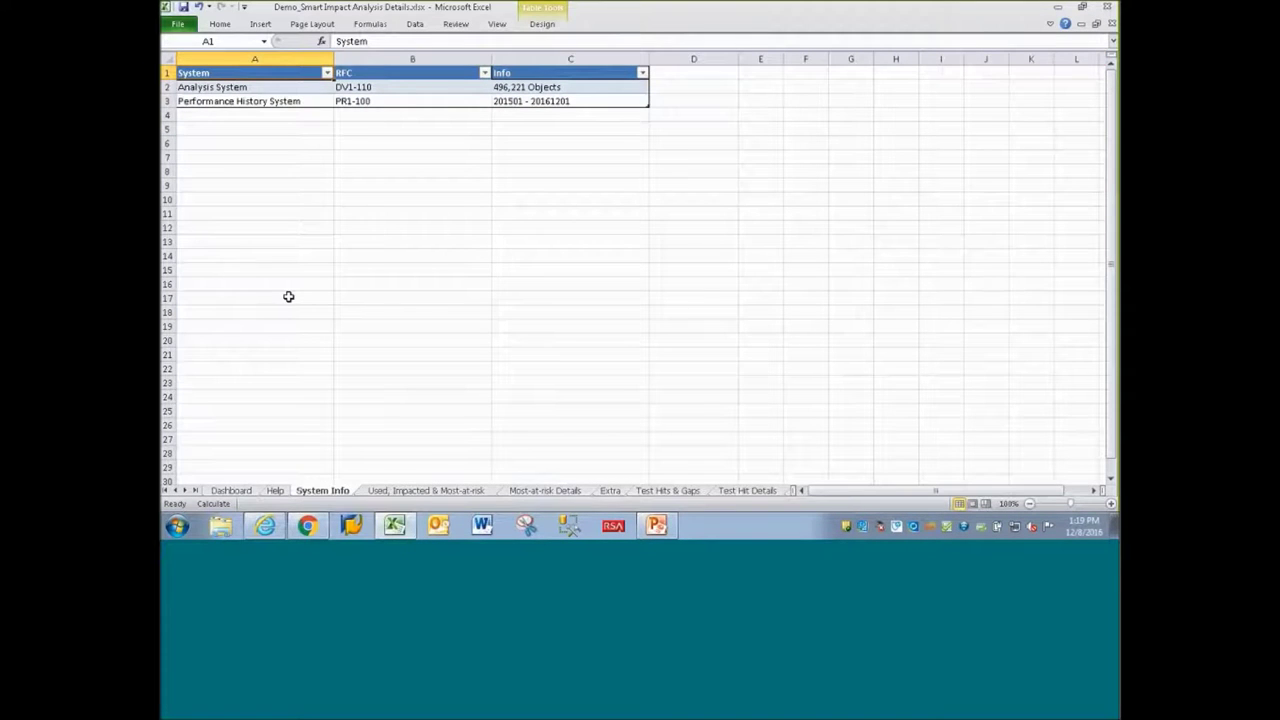
pyautogui.click(328, 103)
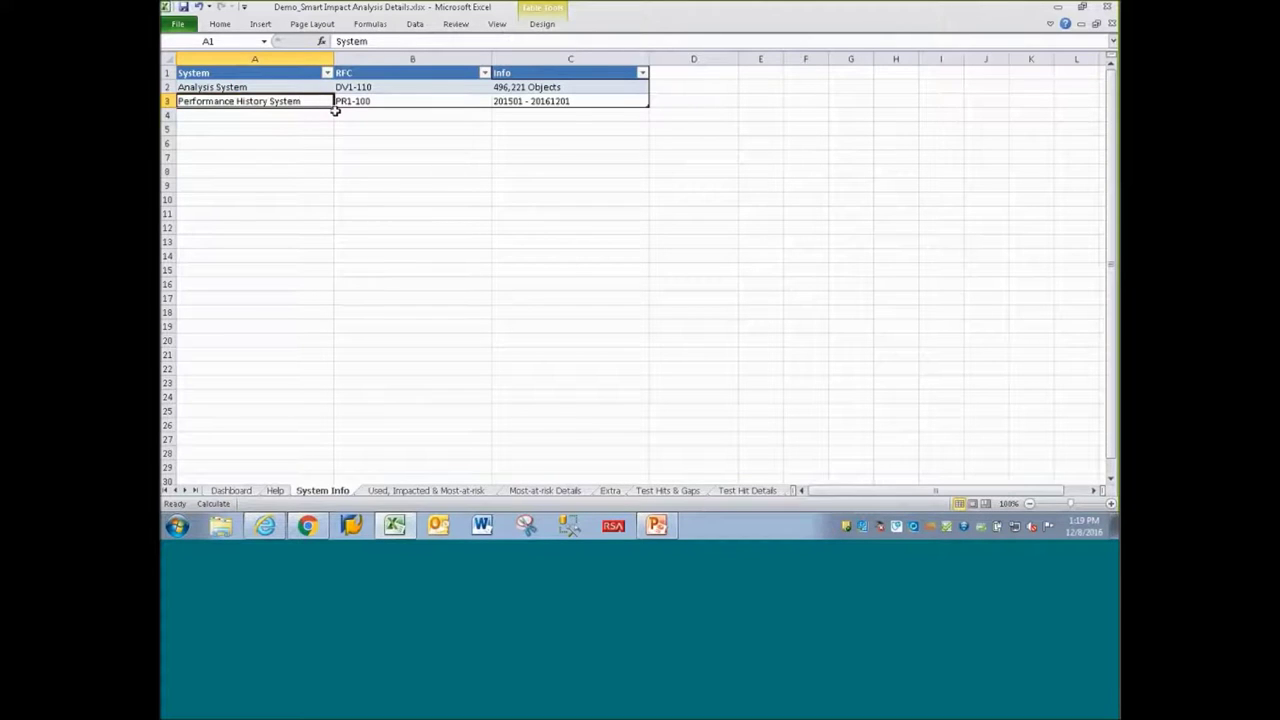
pyautogui.press('Up')
# - On the Used, Impacted & Most-at-risk sheet, examine the application area, type, name, description and status of the AFAB transaction
pyautogui.click(416, 491)
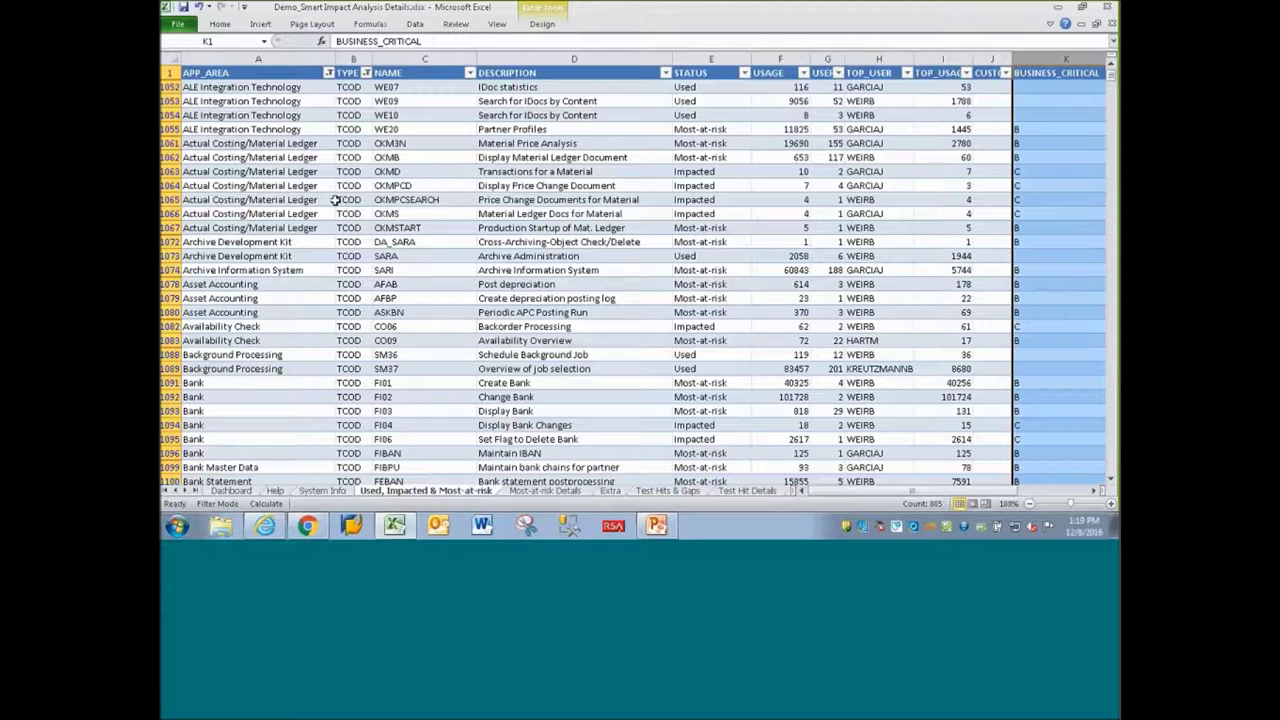
pyautogui.click(329, 73)
pyautogui.click(385, 177)
pyautogui.click(258, 285)
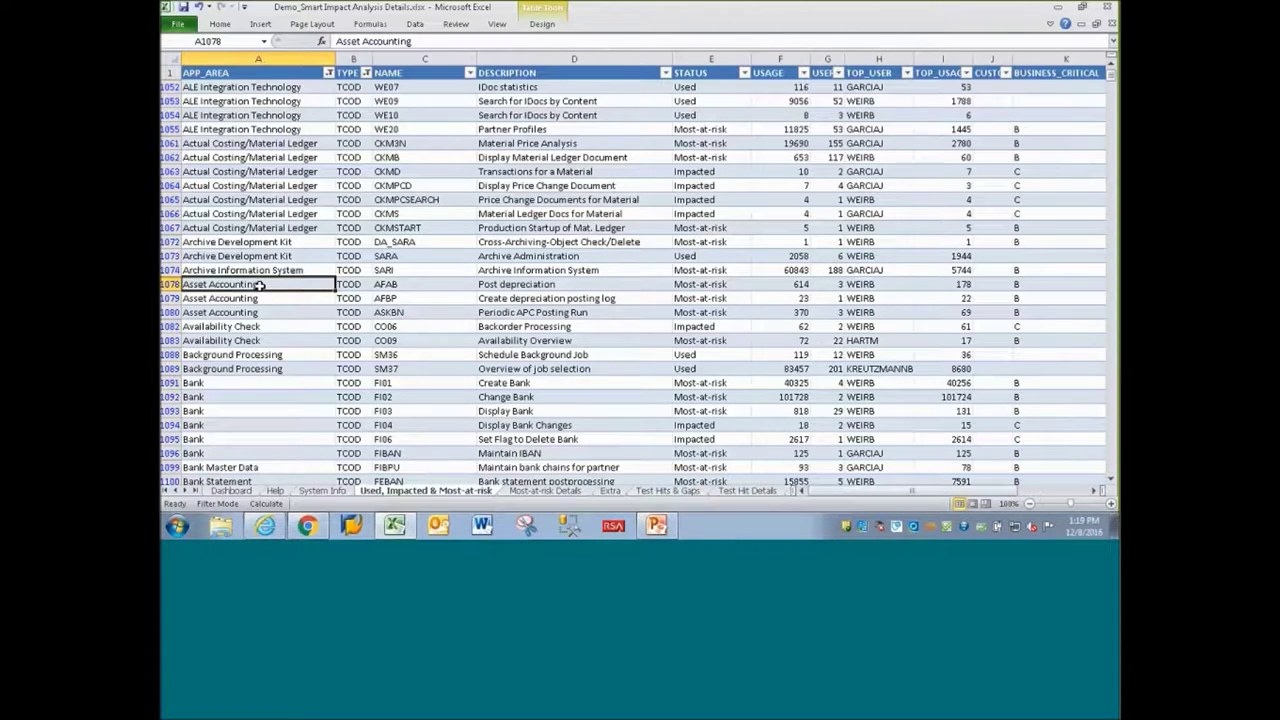
pyautogui.click(352, 285)
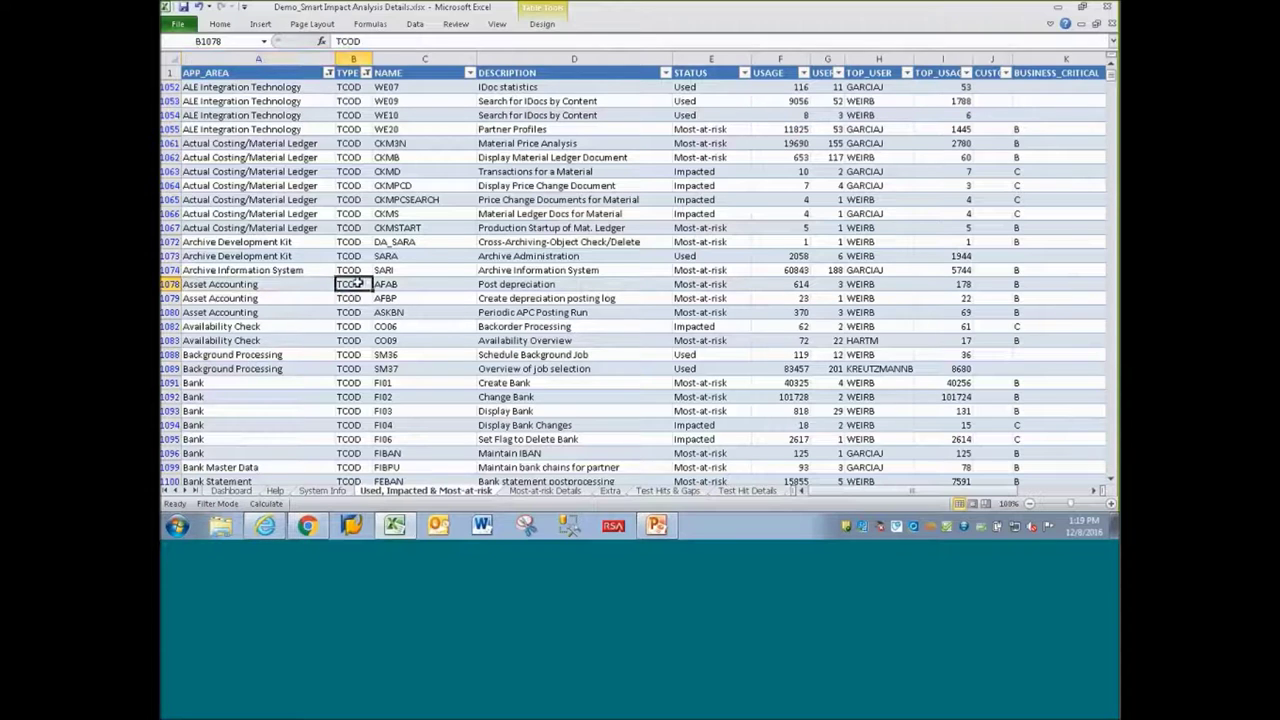
pyautogui.moveTo(250, 285); pyautogui.dragTo(378, 285)
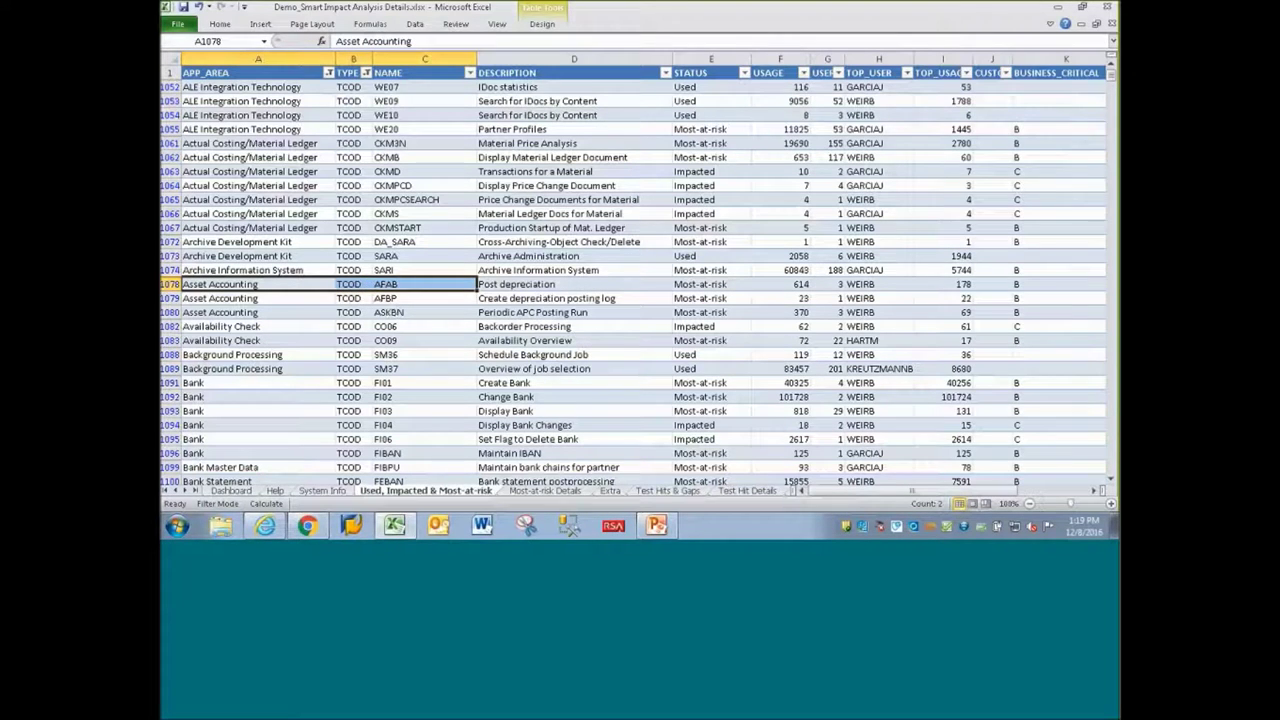
pyautogui.click(537, 285)
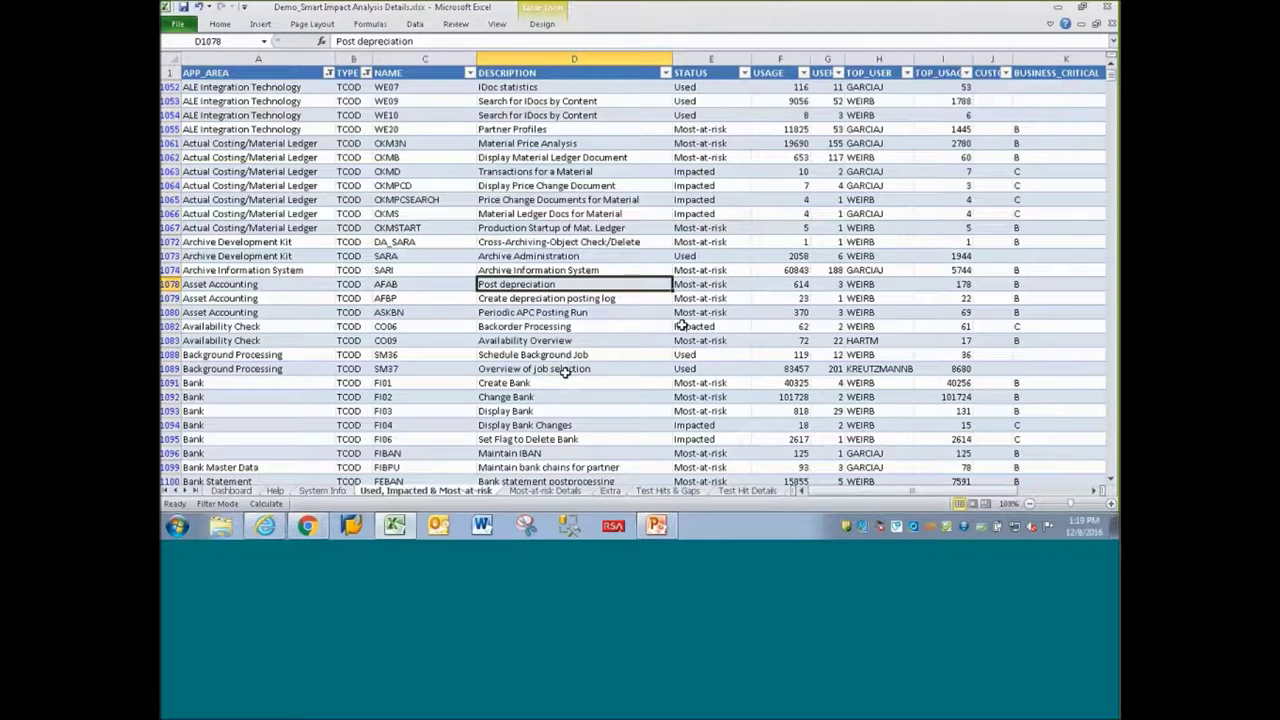
pyautogui.click(703, 284)
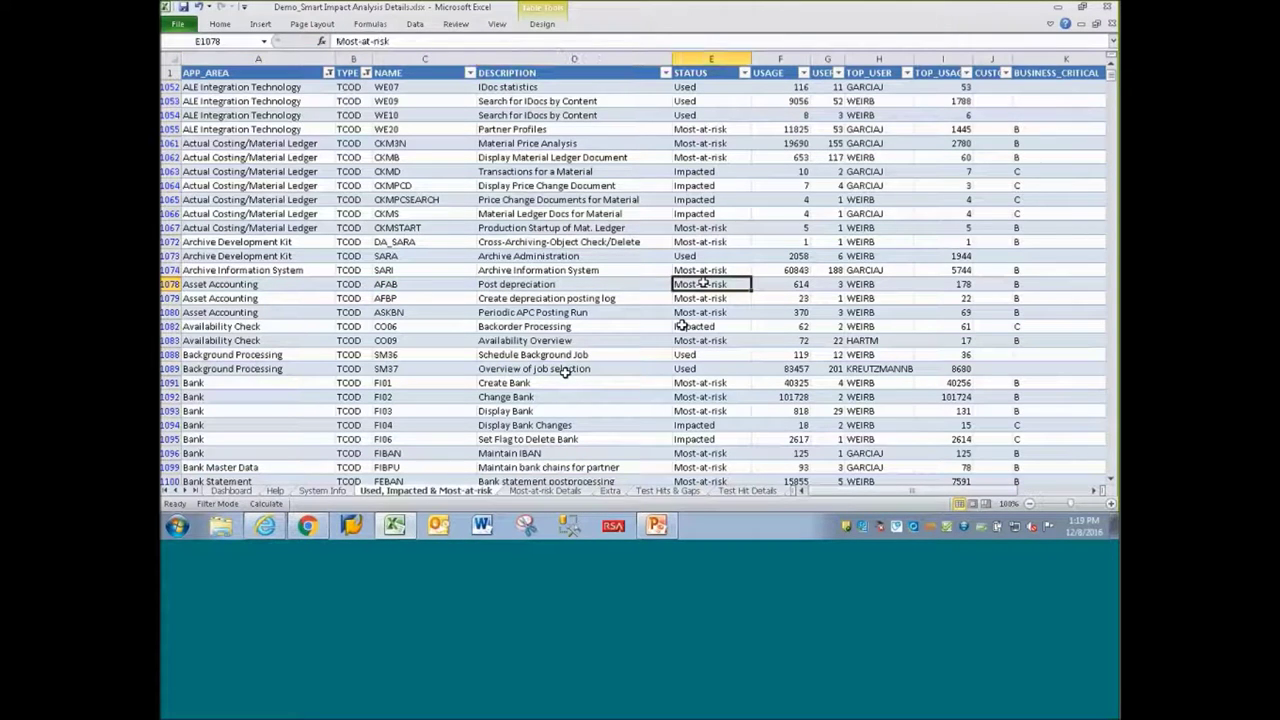
# - Examine the AFAB transaction's usage, users, top user, top usage, custom and business-critical values
pyautogui.click(771, 285)
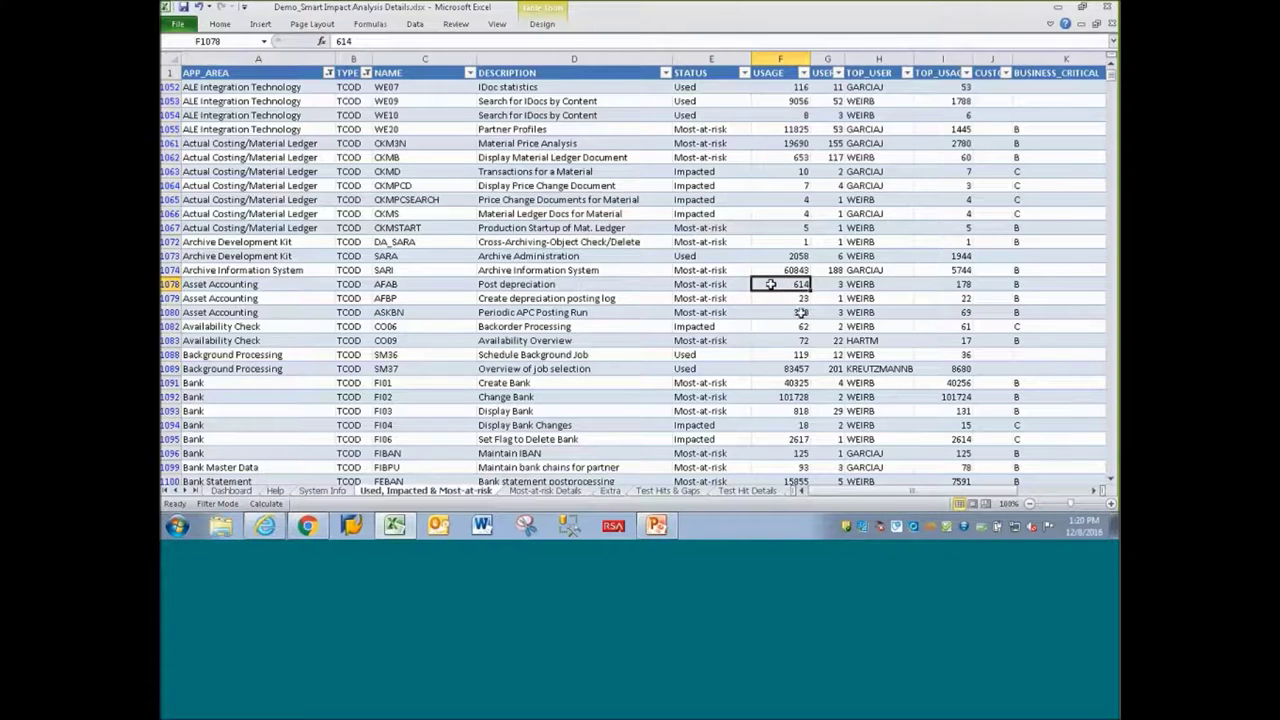
pyautogui.click(827, 285)
pyautogui.click(869, 285)
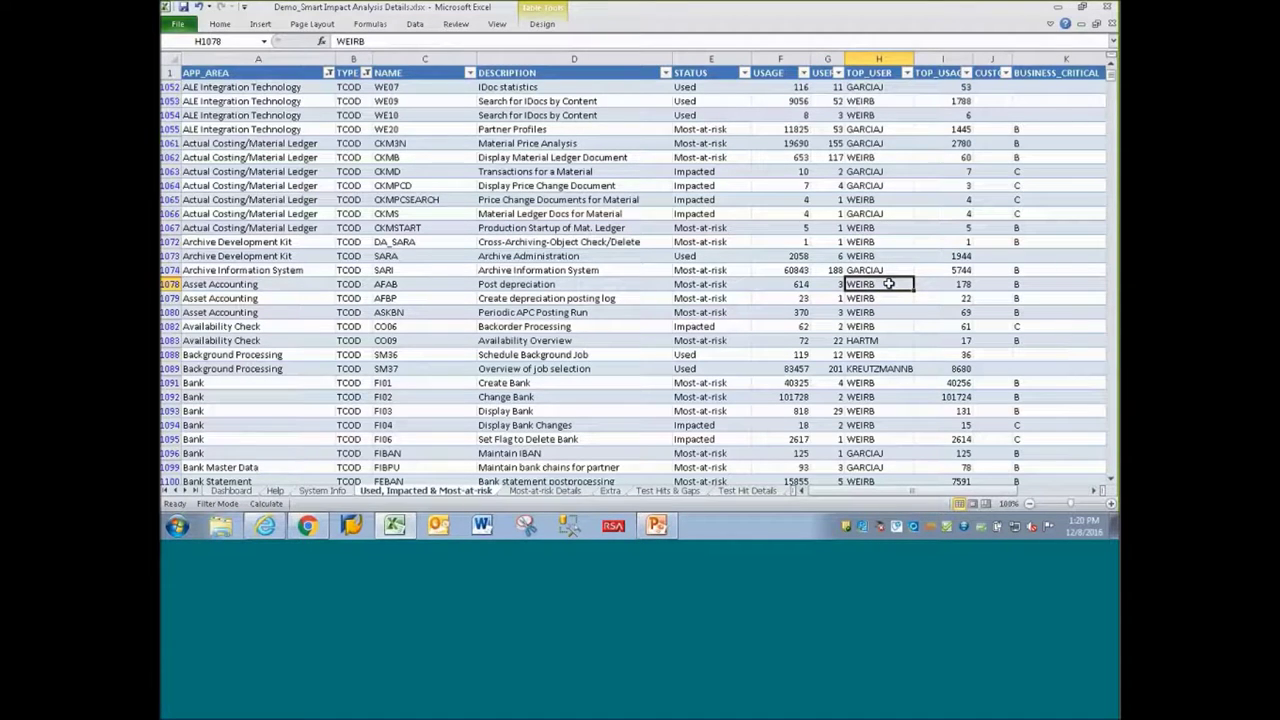
pyautogui.click(940, 286)
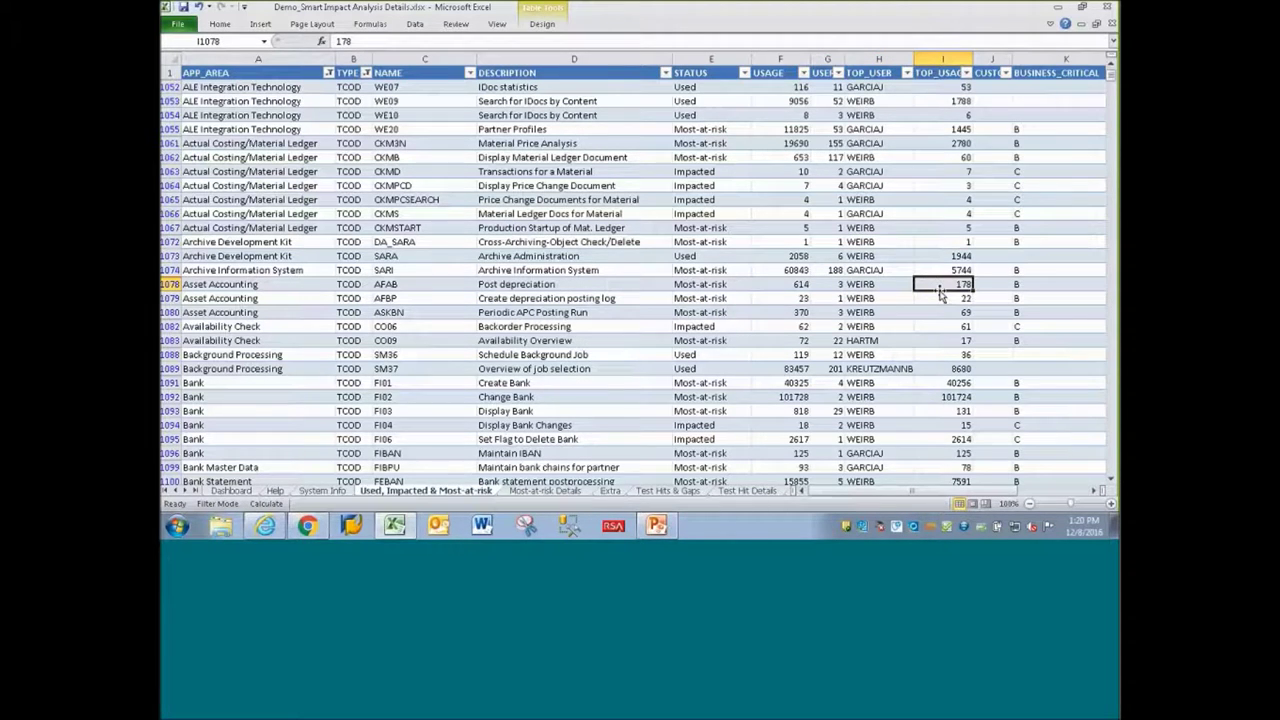
pyautogui.press('Left')
pyautogui.press('Left')
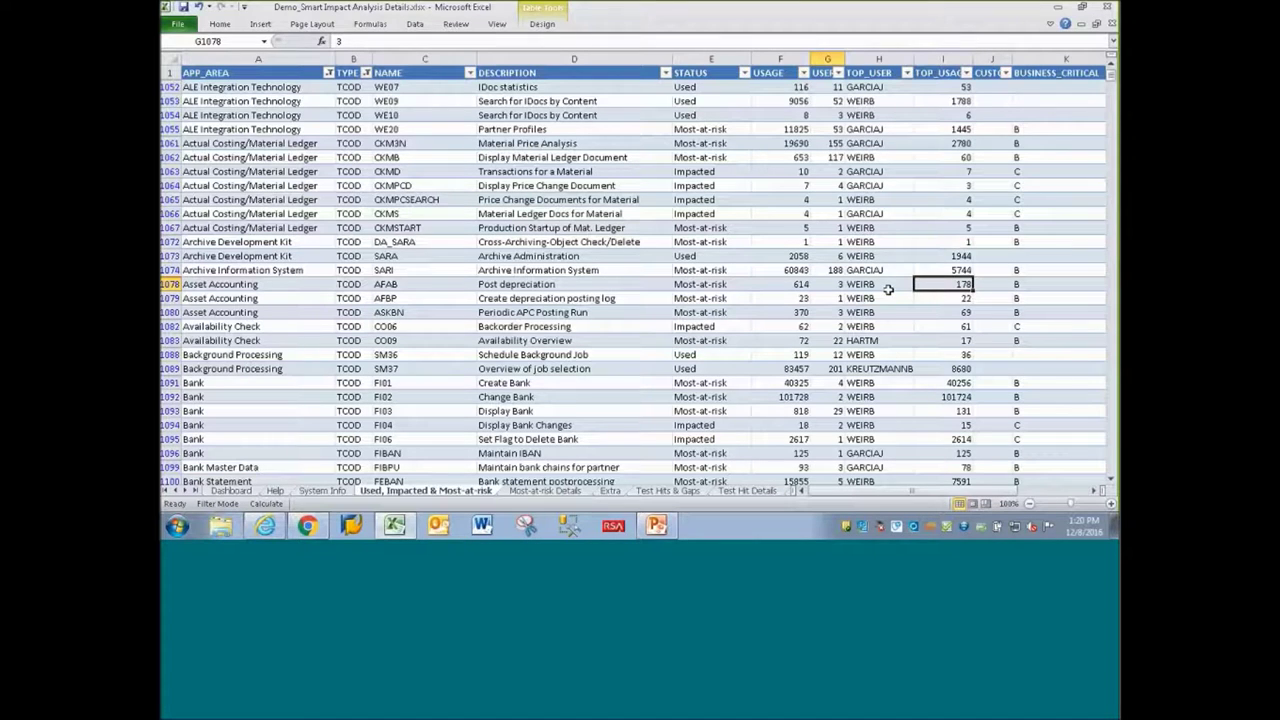
pyautogui.click(802, 285)
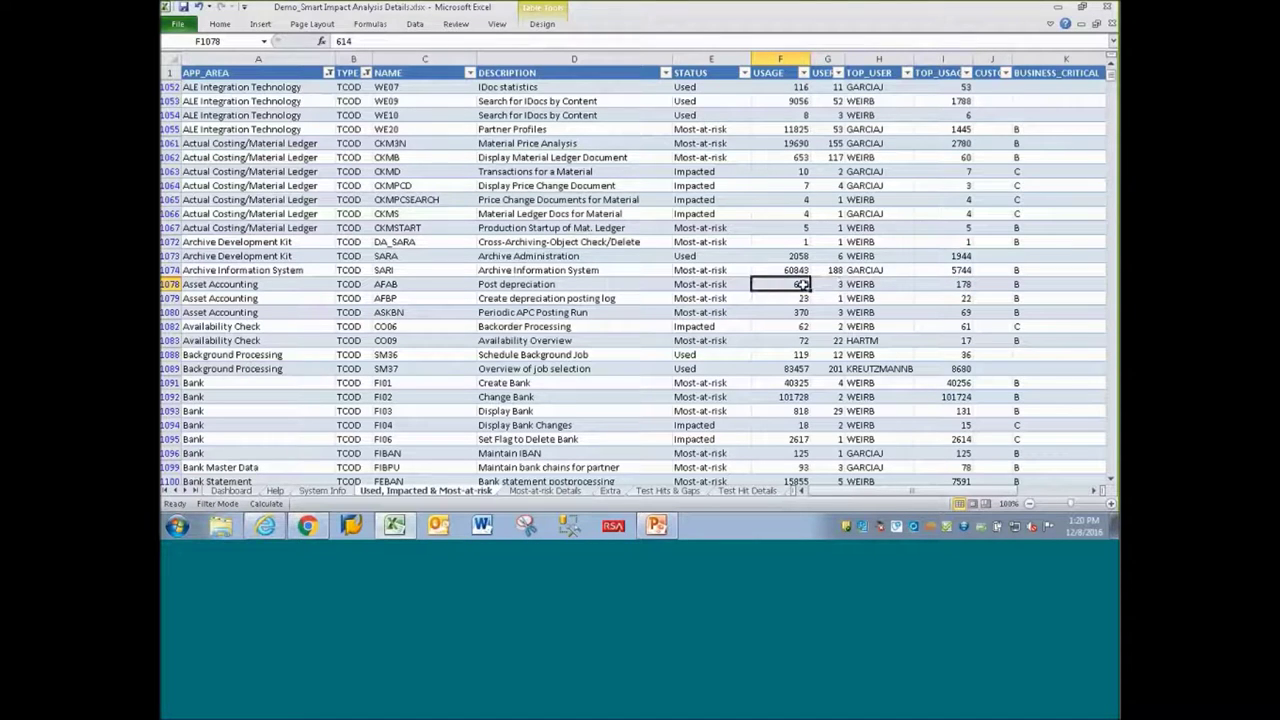
pyautogui.moveTo(815, 285); pyautogui.dragTo(866, 284)
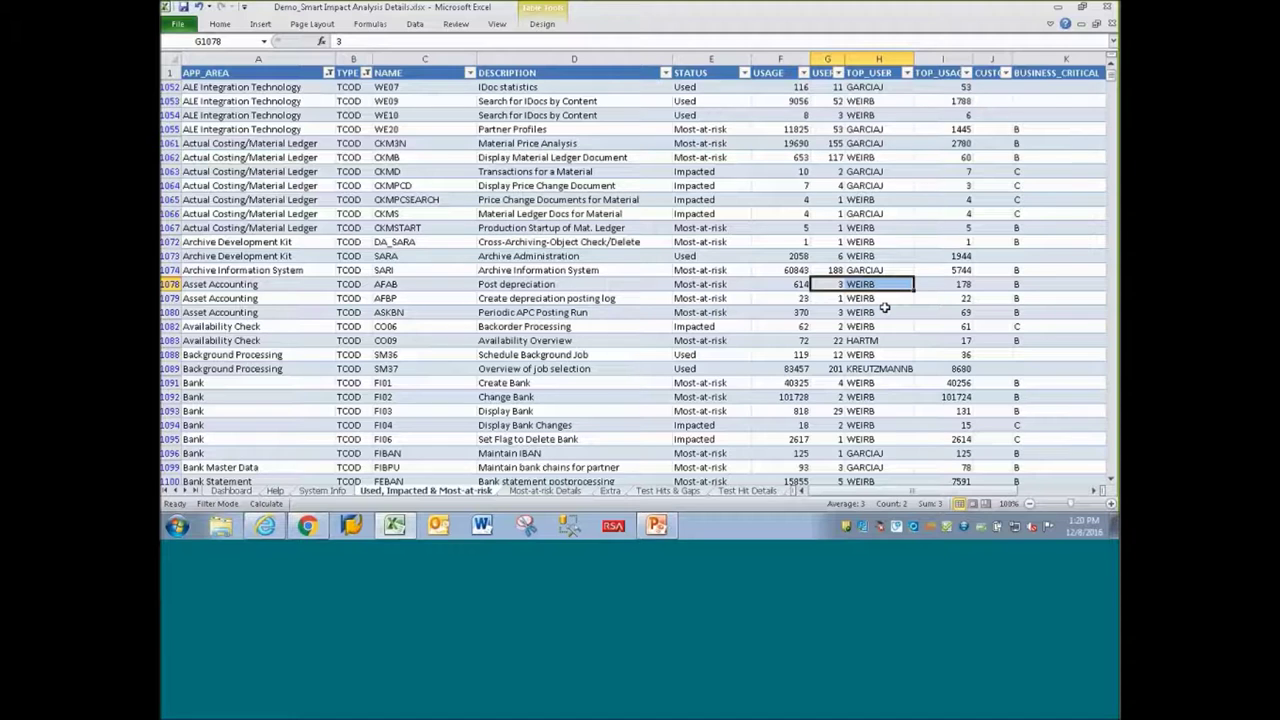
pyautogui.click(984, 284)
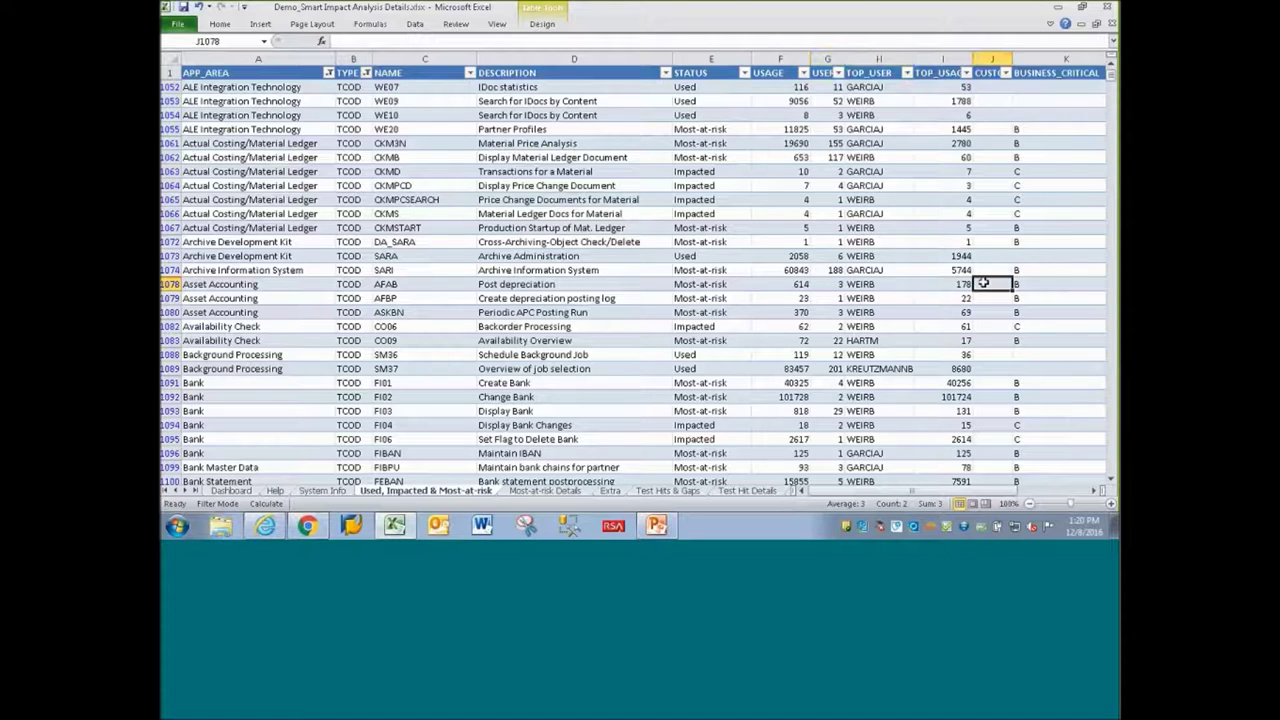
pyautogui.click(1018, 285)
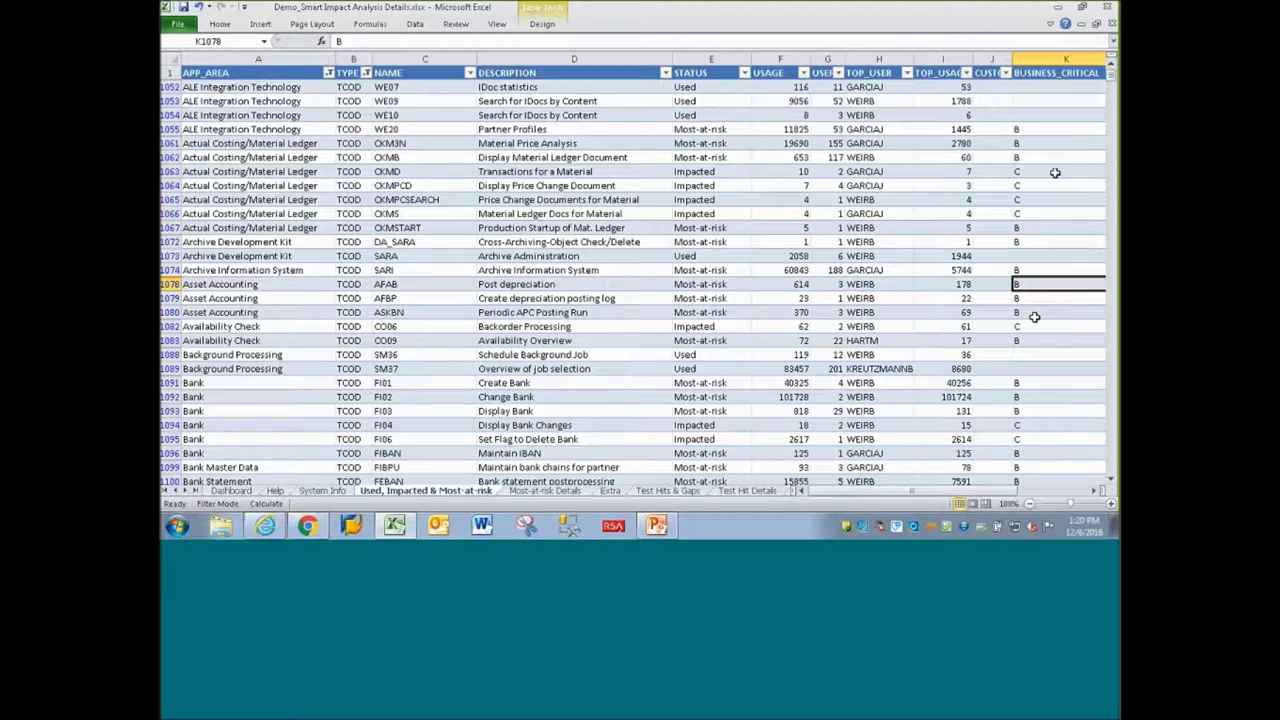
# - Switch to HP Application Lifecycle Management's Test Plan and set the Accounting Editing Options test's Business Criticality to C
pyautogui.click(265, 526)
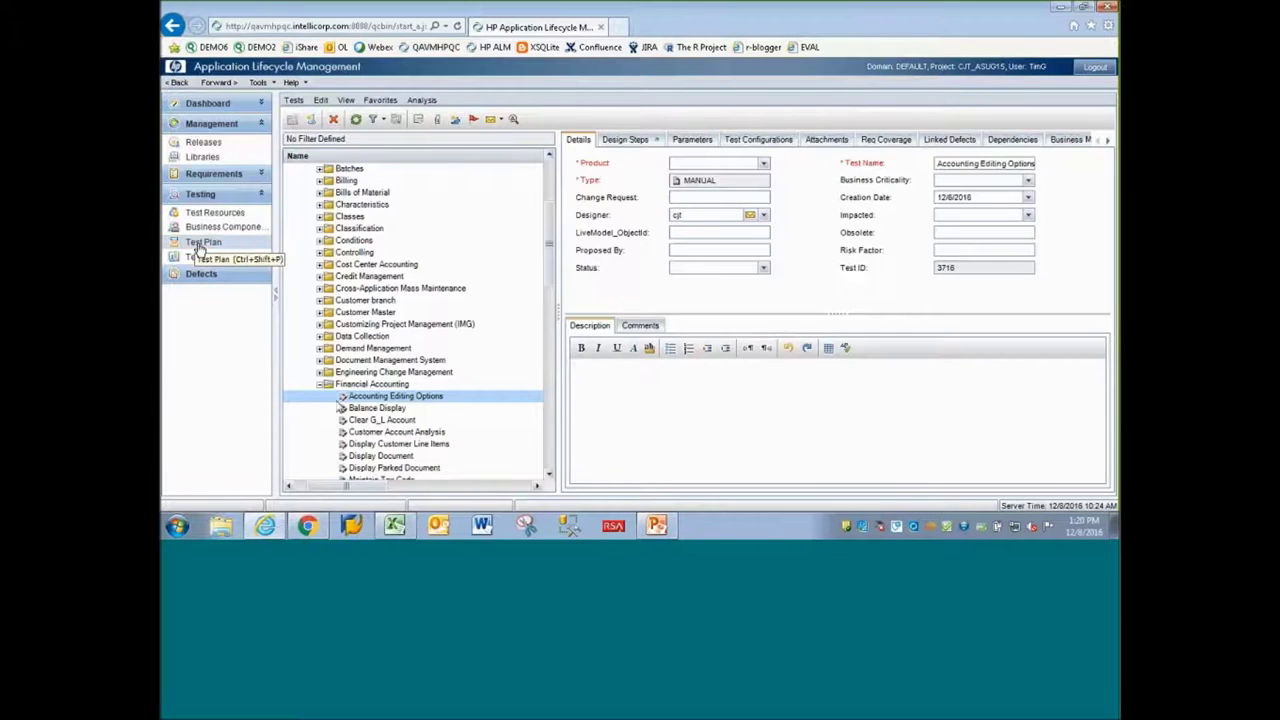
pyautogui.click(201, 243)
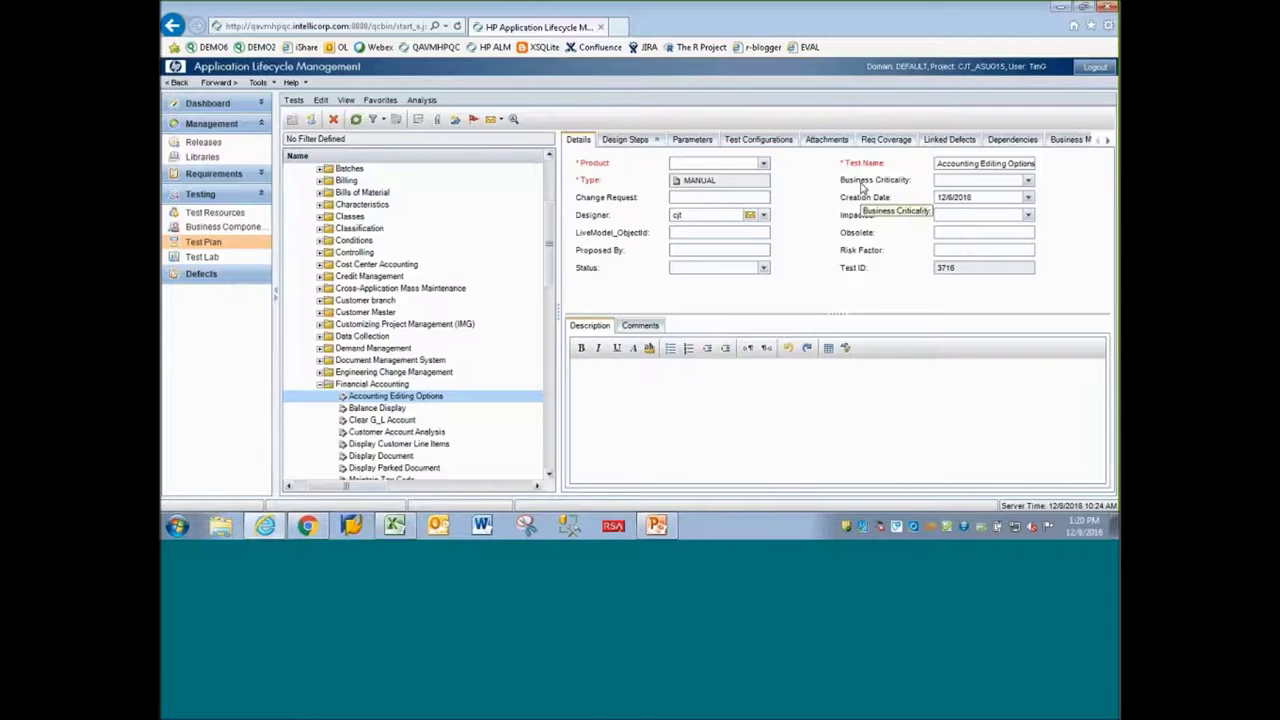
pyautogui.click(1028, 180)
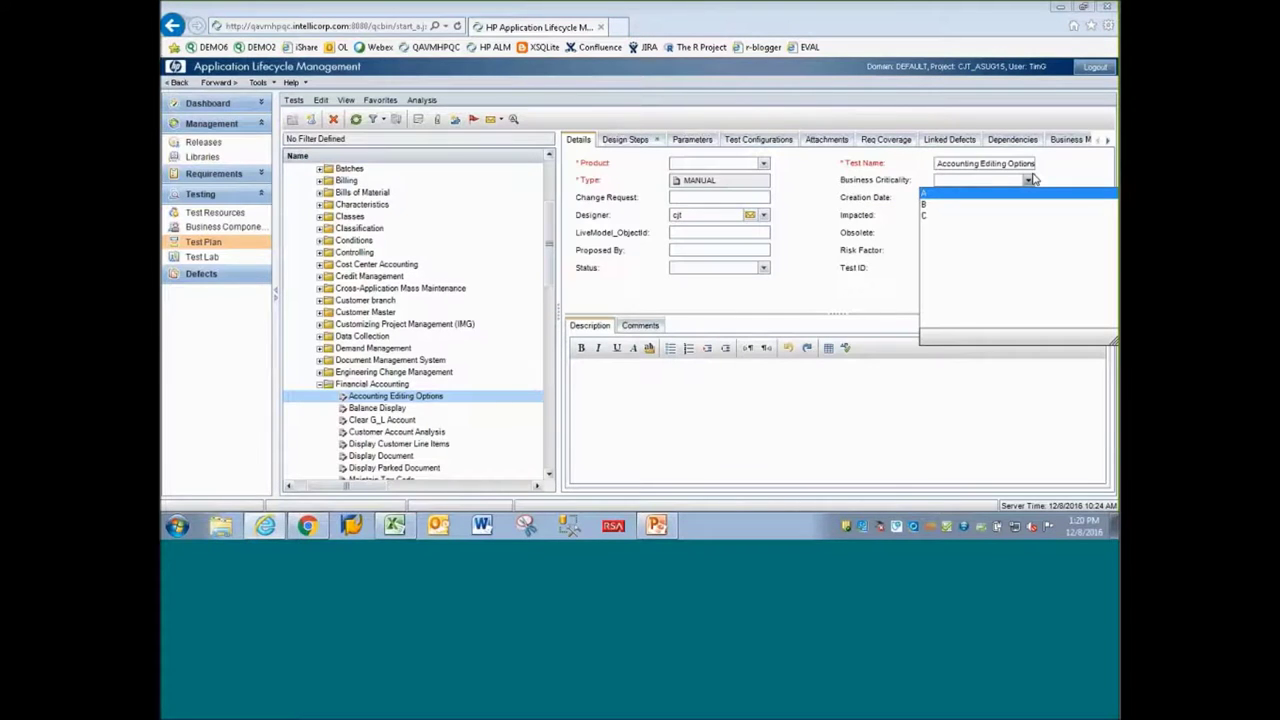
pyautogui.click(940, 214)
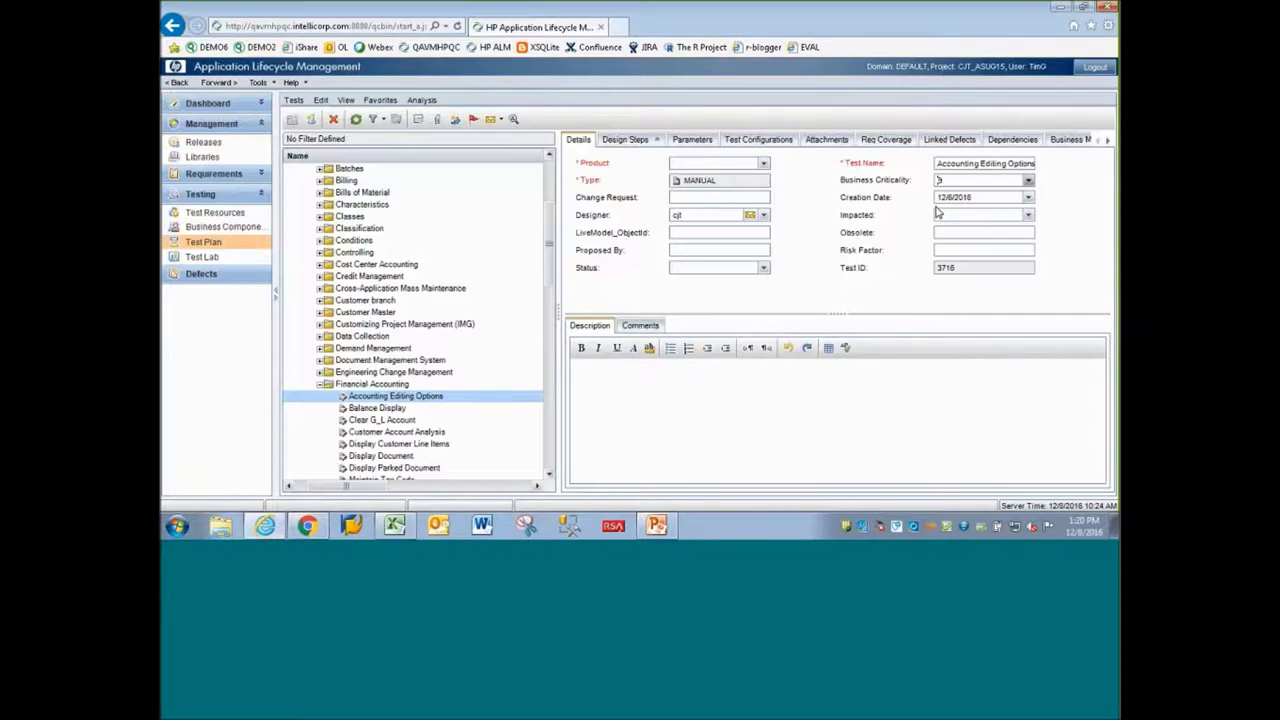
pyautogui.click(1028, 181)
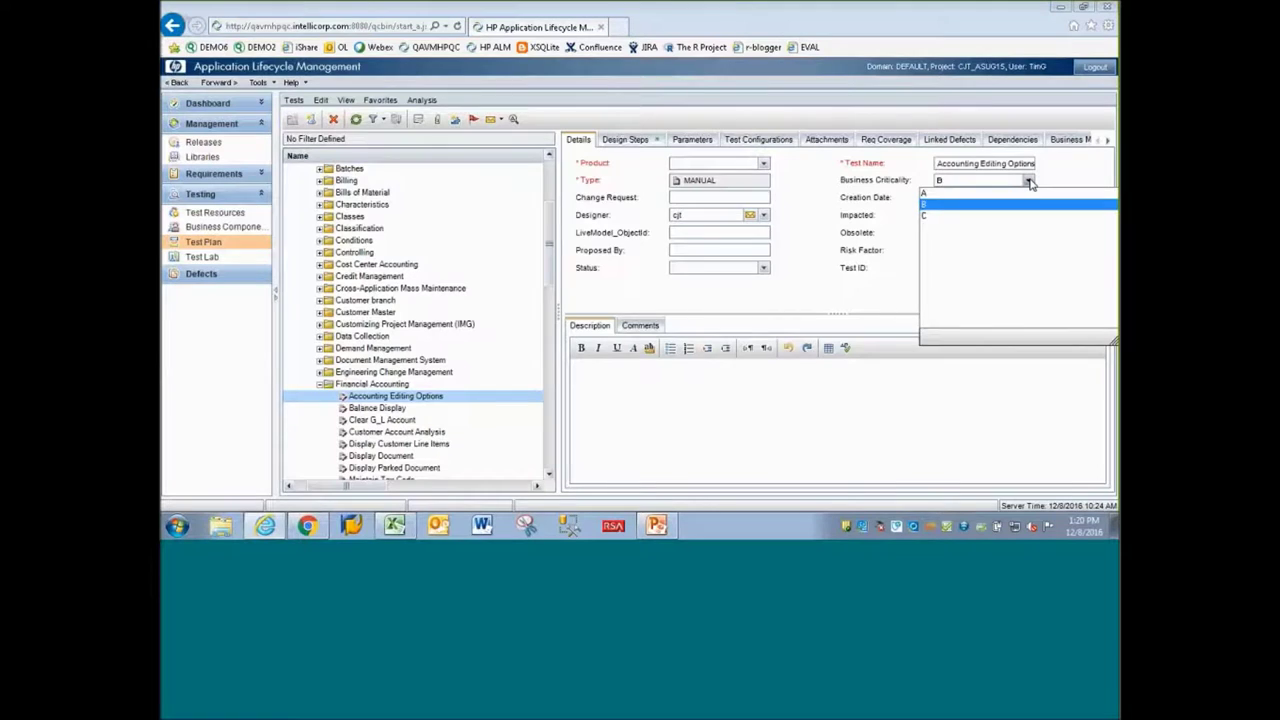
pyautogui.click(1028, 181)
pyautogui.press('Down')
pyautogui.click(1028, 181)
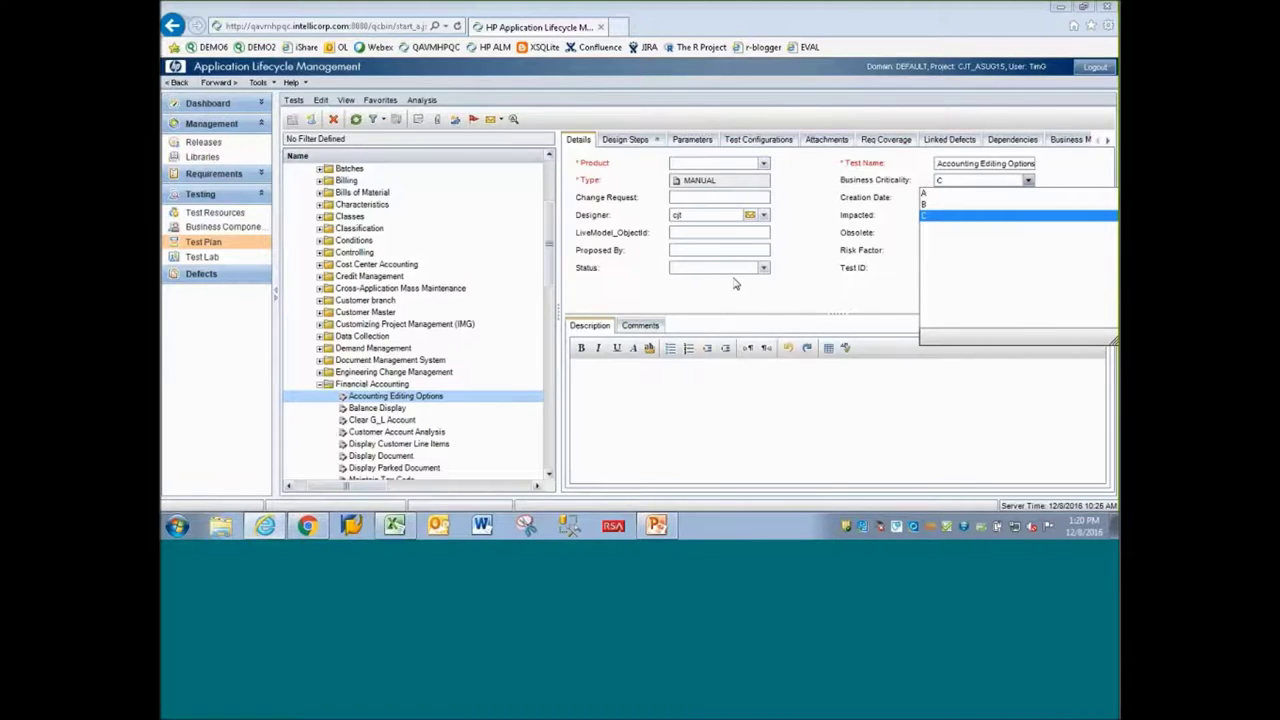
pyautogui.press('Return')
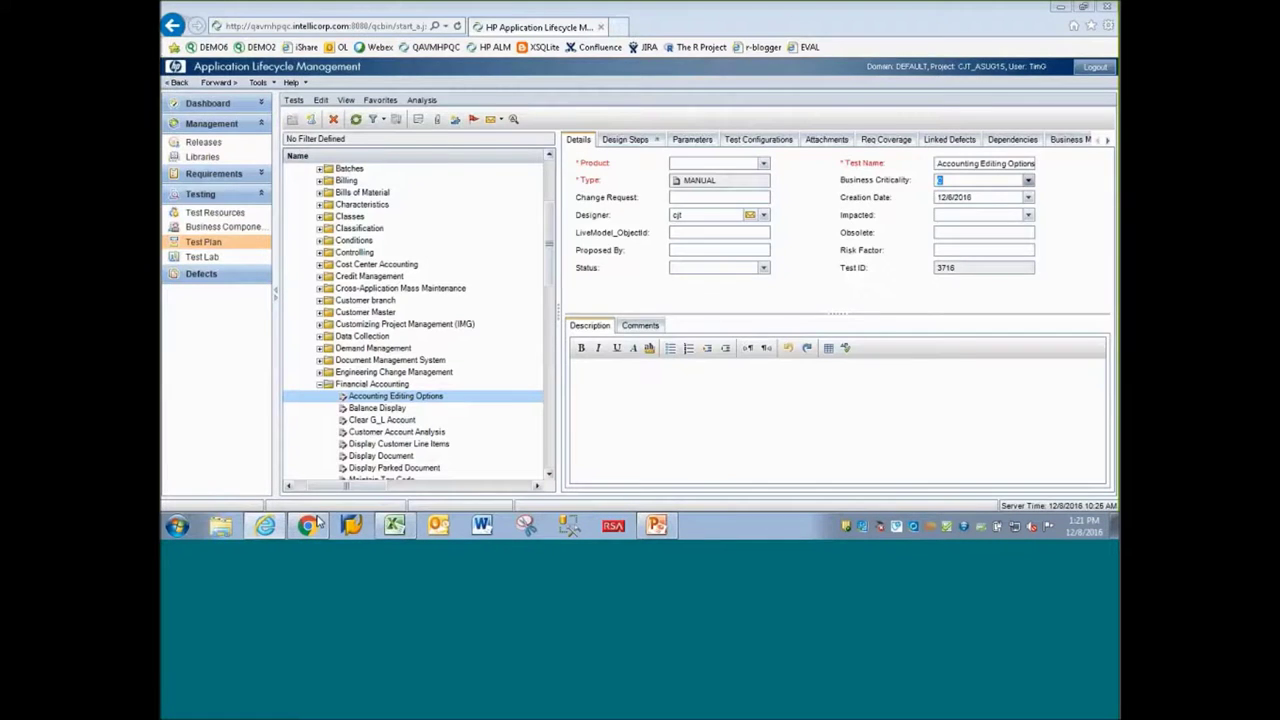
# - Return to the Excel workbook and check the filter choices for the STATUS and CUSTOM columns without applying any filter
pyautogui.click(394, 525)
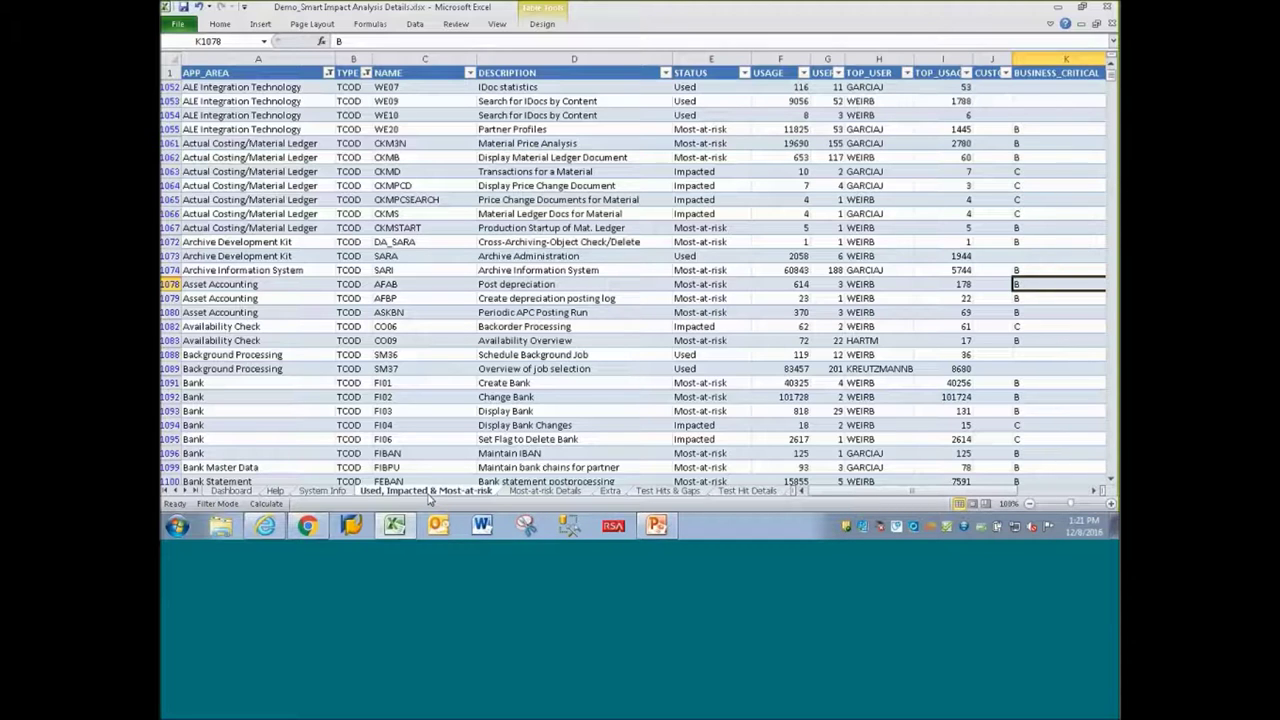
pyautogui.click(744, 73)
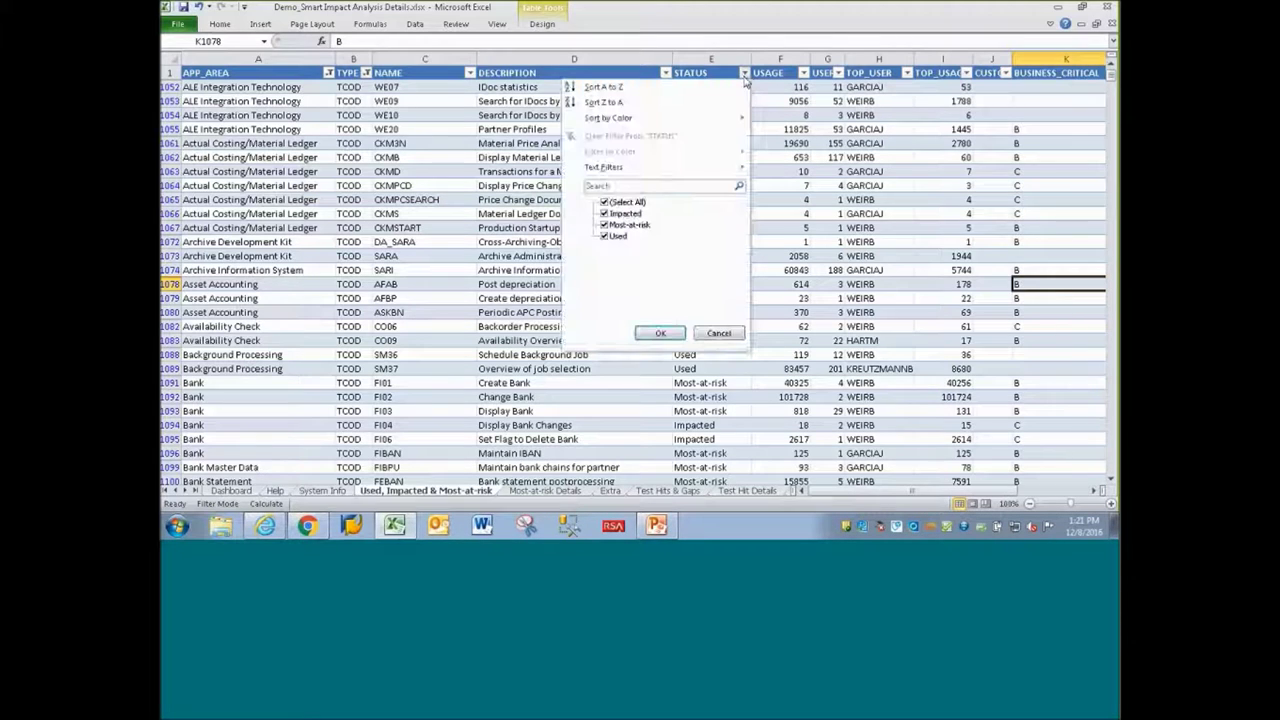
pyautogui.click(719, 333)
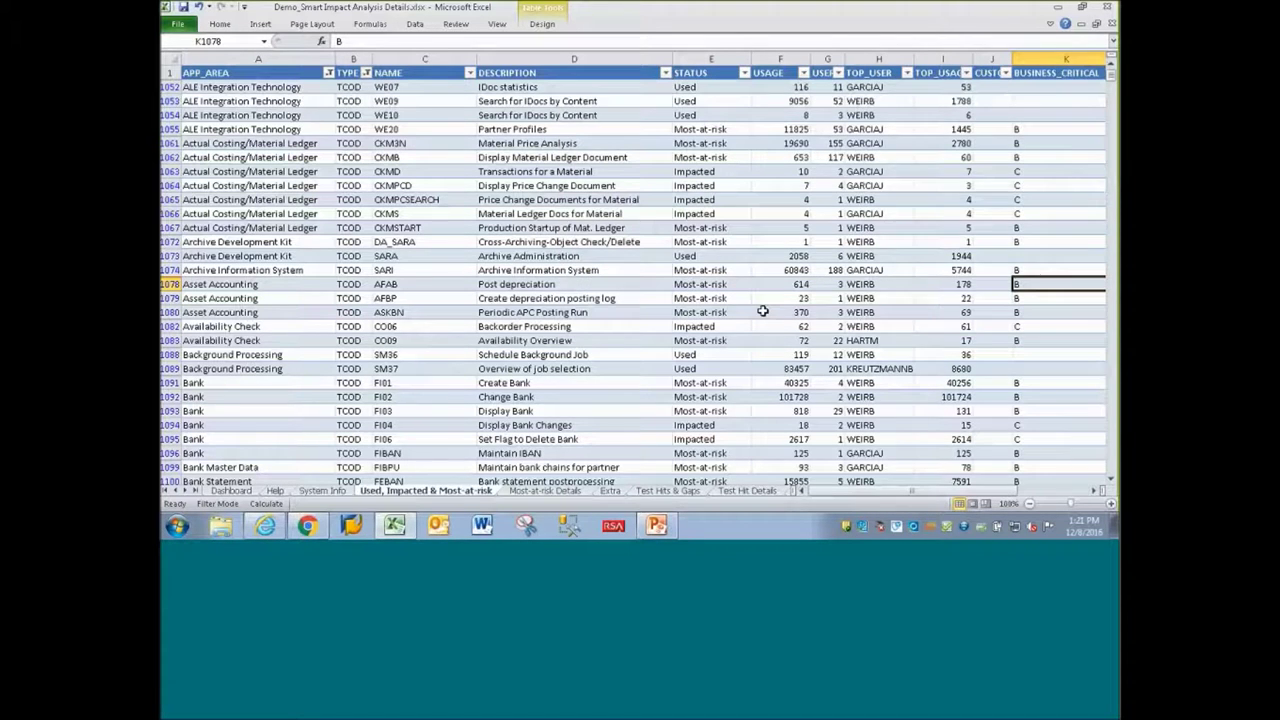
pyautogui.click(1005, 73)
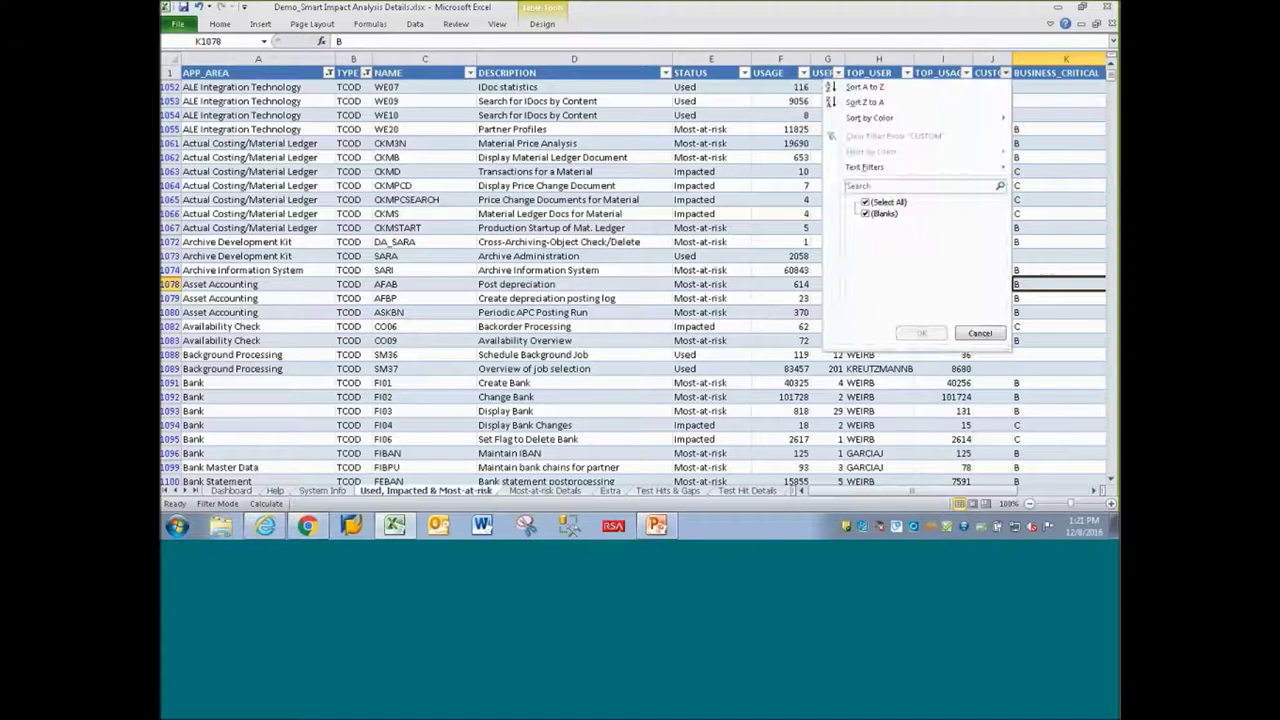
pyautogui.click(257, 62)
pyautogui.click(220, 298)
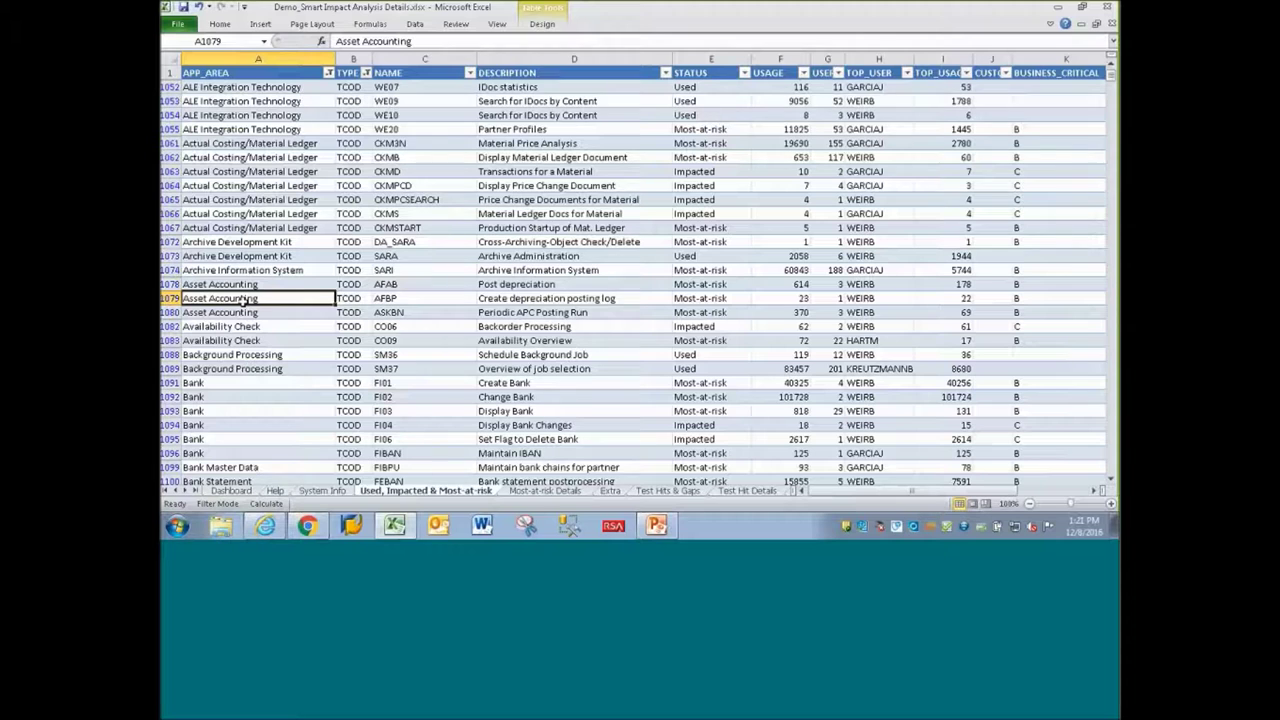
# - Open the Most-at-risk Details sheet and look through the most-at-risk programs with their changing child objects
pyautogui.hotkey('ctrl', 'pagedown')
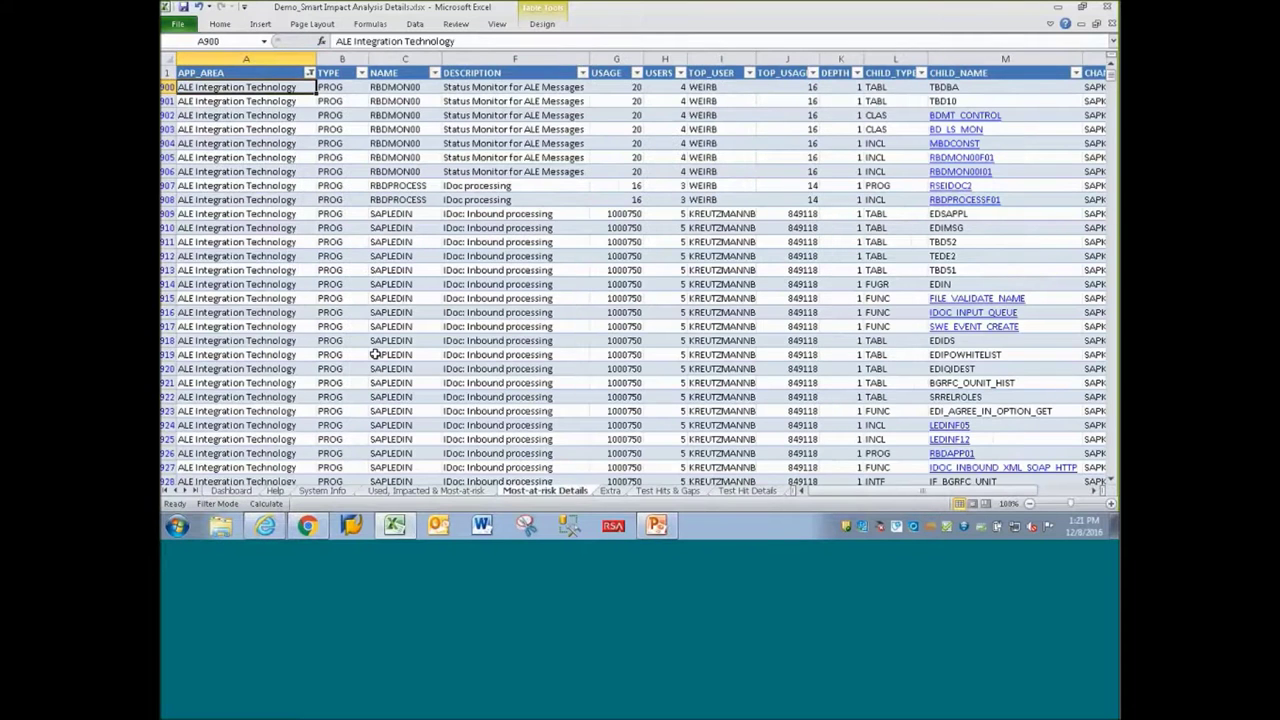
pyautogui.scroll(-10, 436, 259)
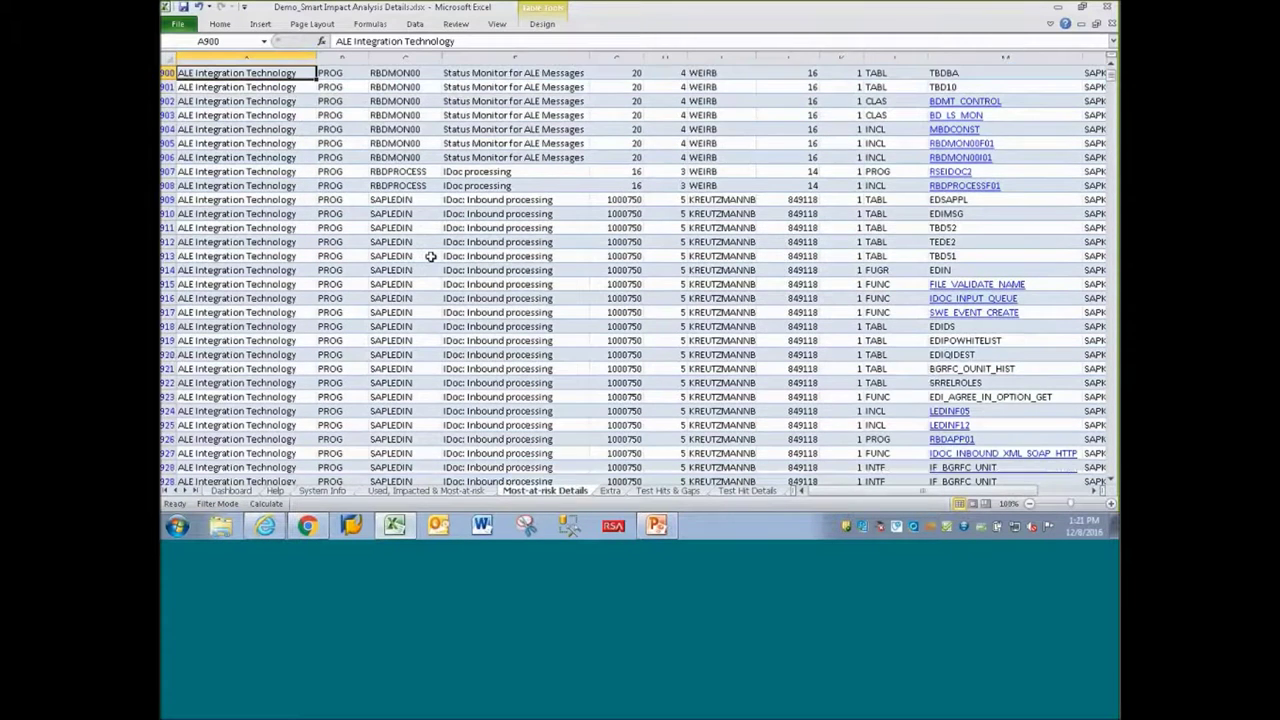
pyautogui.scroll(-9, 436, 259)
pyautogui.scroll(19, 440, 262)
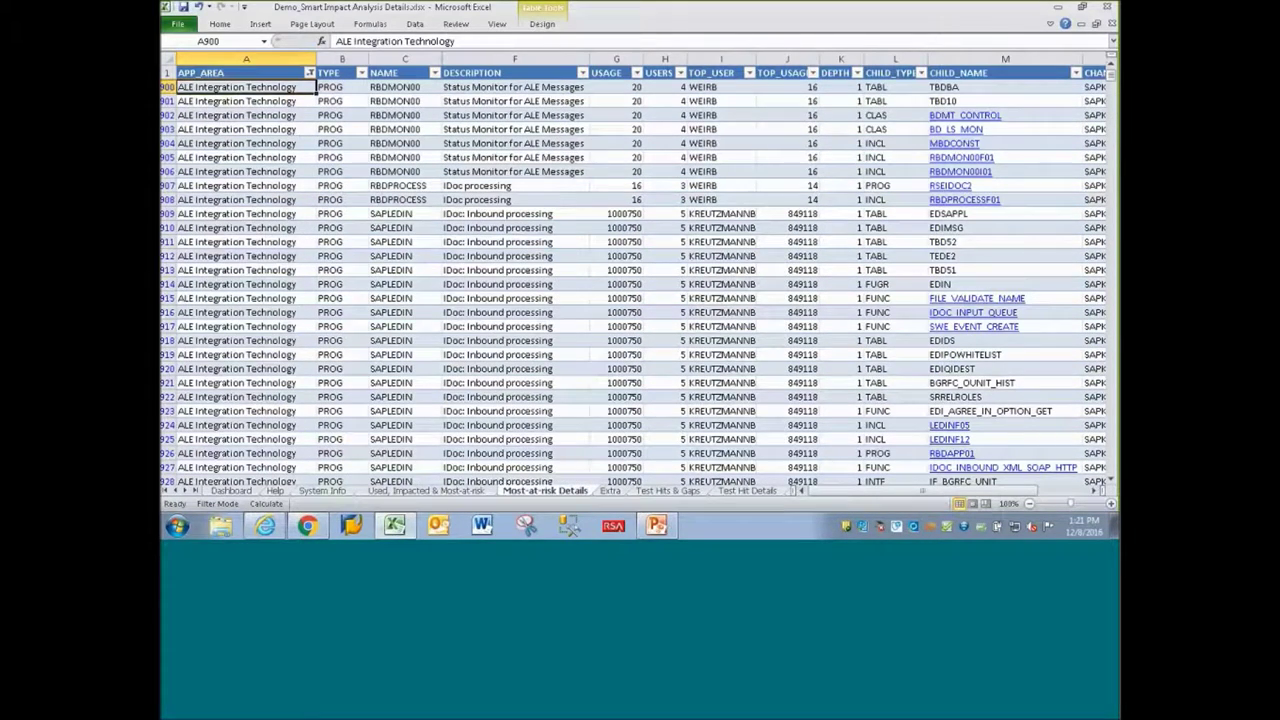
# - Filter the Most-at-risk Details sheet's TYPE column to TCOD entries only
pyautogui.click(361, 73)
pyautogui.click(221, 213)
pyautogui.press('Return')
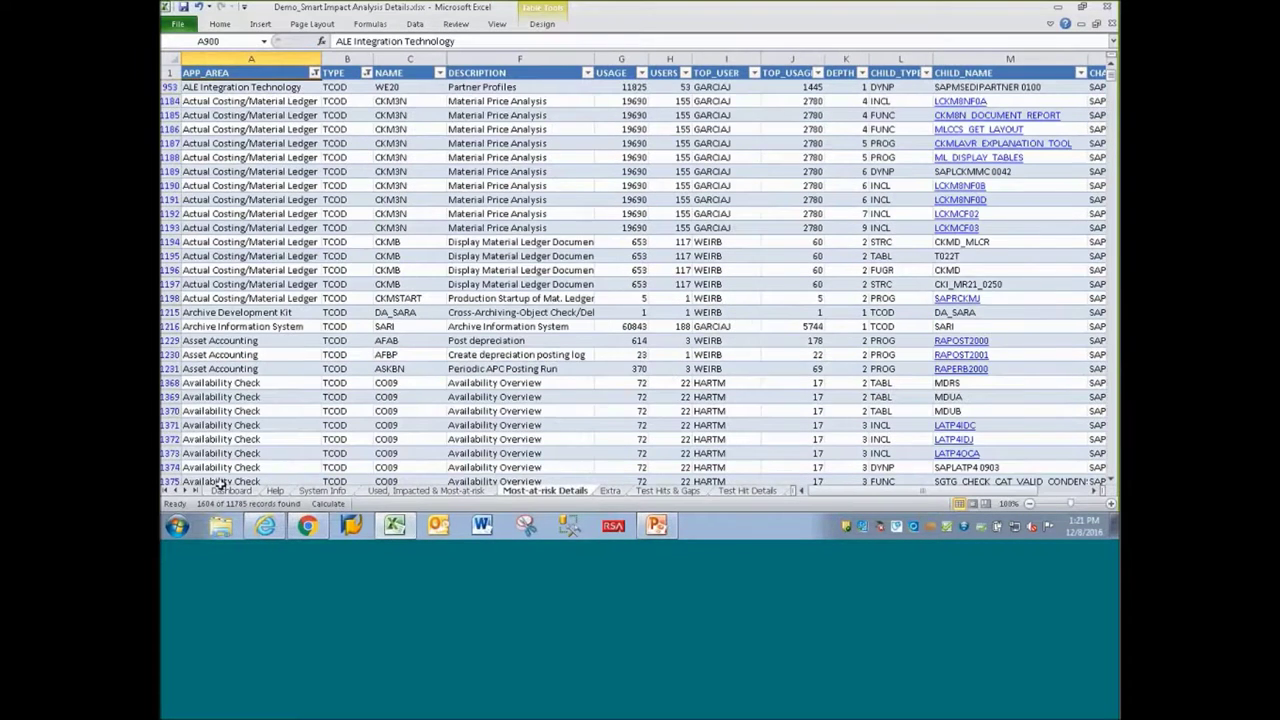
# - Examine the AFAB transaction's usage, depth, child type, child name and change ID in the Most-at-risk Details sheet
pyautogui.click(386, 345)
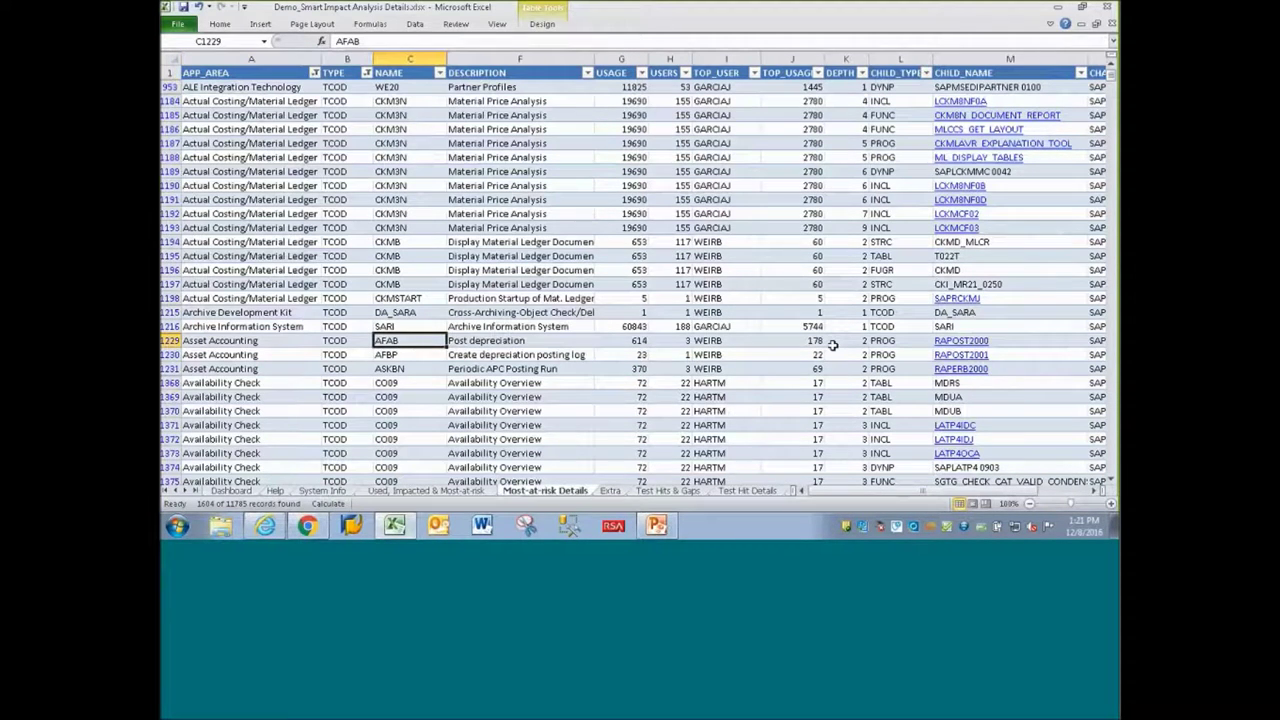
pyautogui.click(638, 341)
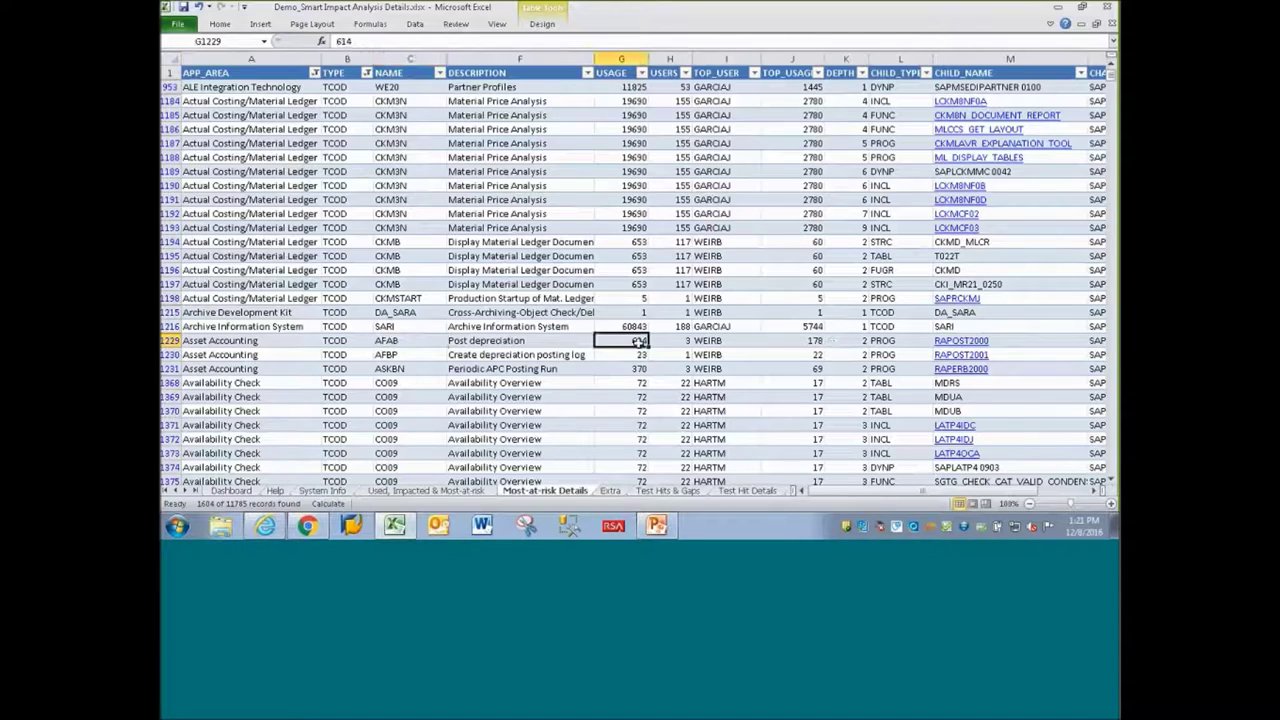
pyautogui.click(846, 340)
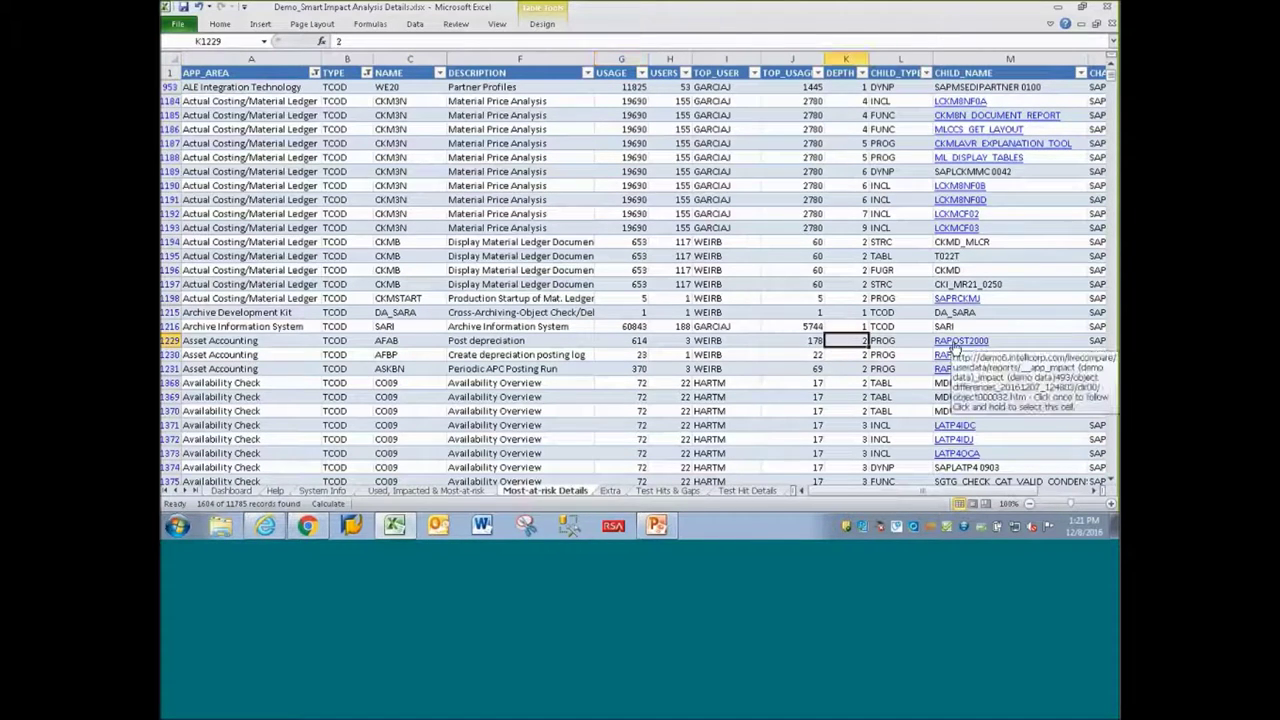
pyautogui.moveTo(885, 340); pyautogui.dragTo(977, 340)
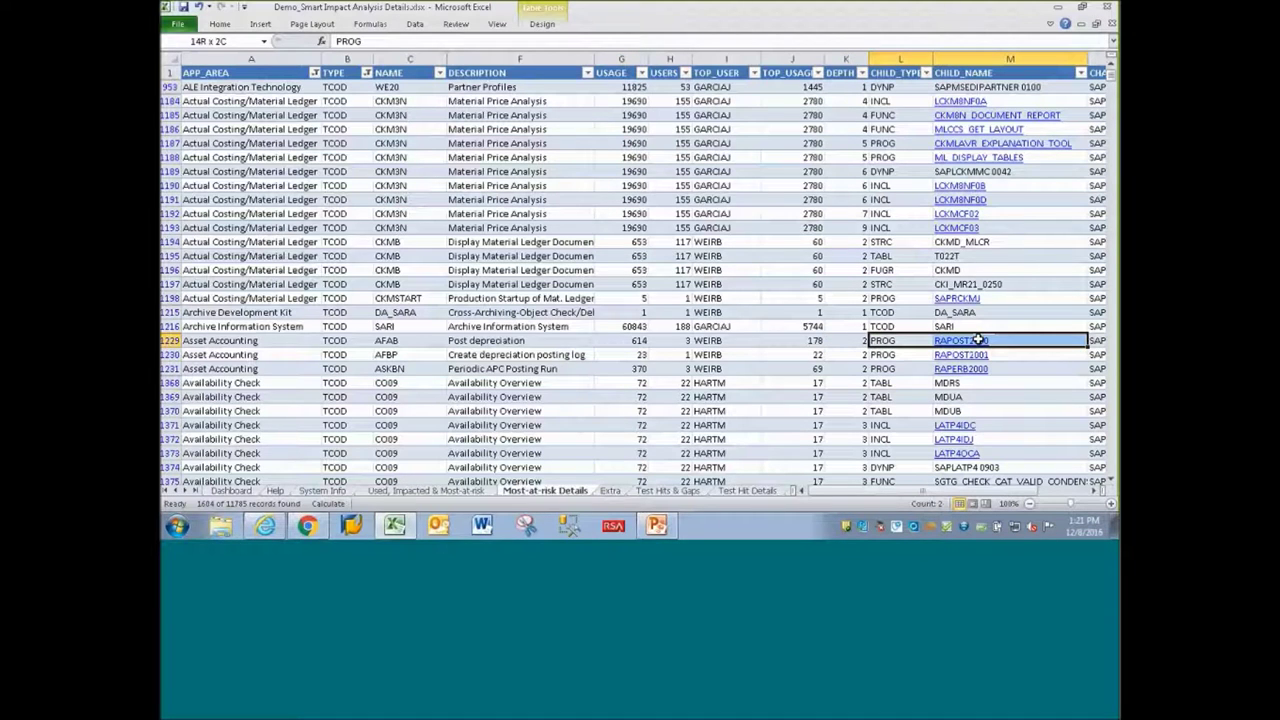
pyautogui.press('Right')
pyautogui.press('Right')
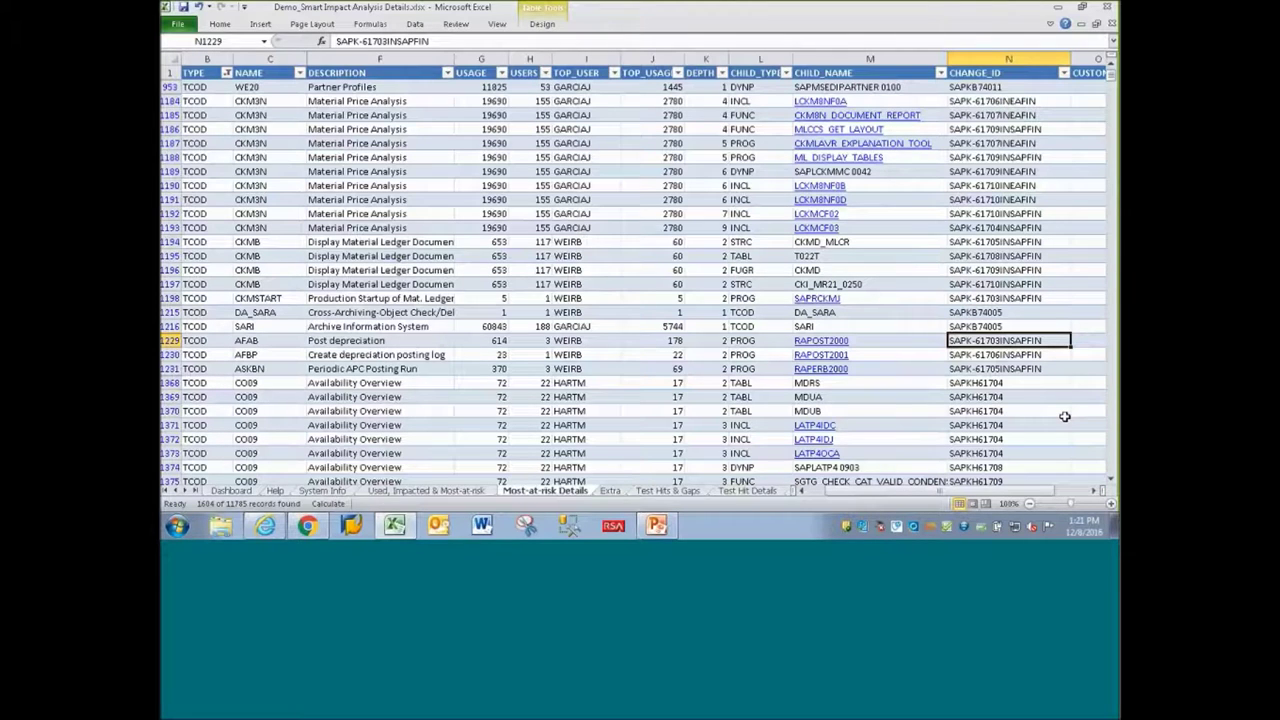
pyautogui.press('Left')
pyautogui.press('Left')
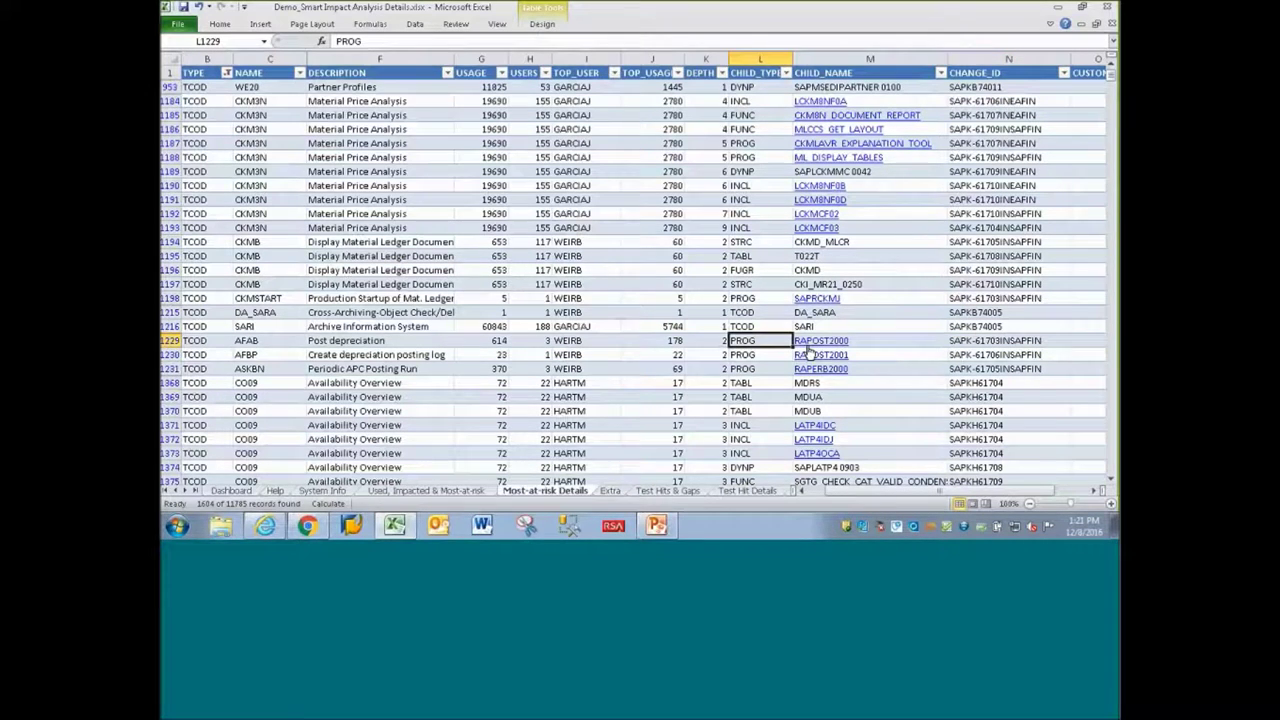
# - Open the linked comparison for AFAB's child program RAPOST2000 and step forward and back through its code changes
pyautogui.click(813, 346)
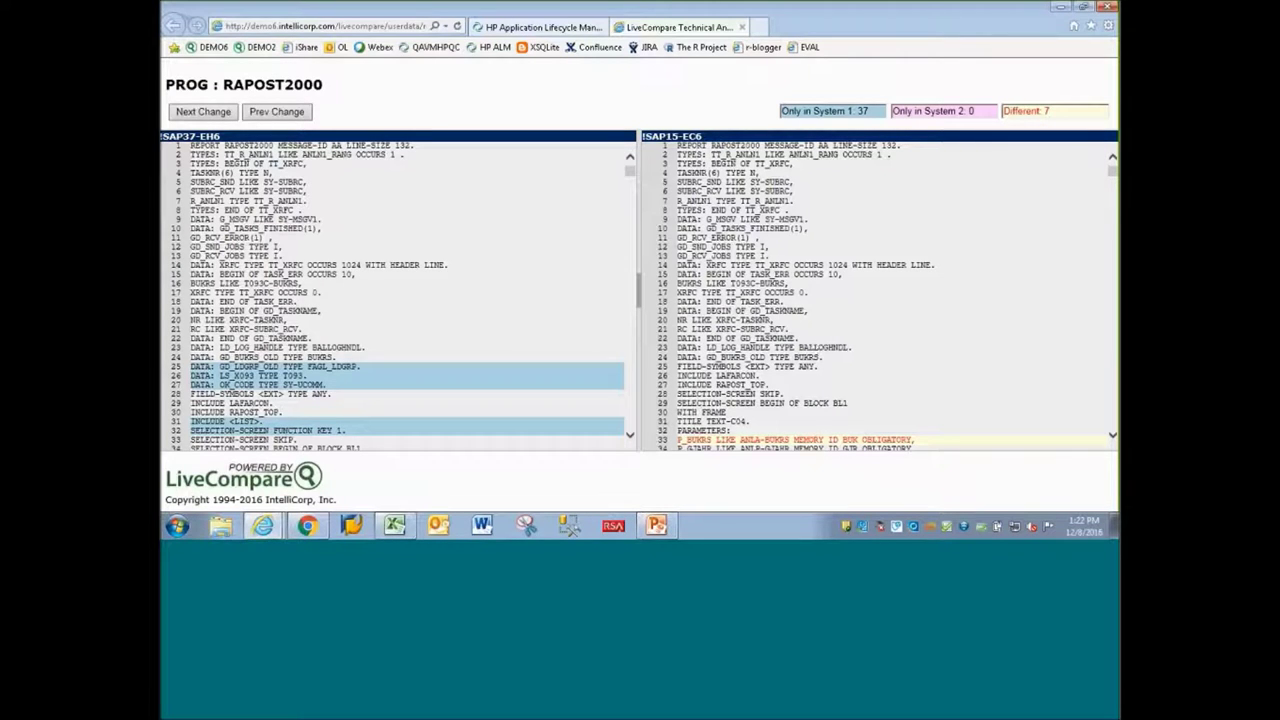
pyautogui.click(1034, 111)
pyautogui.click(204, 112)
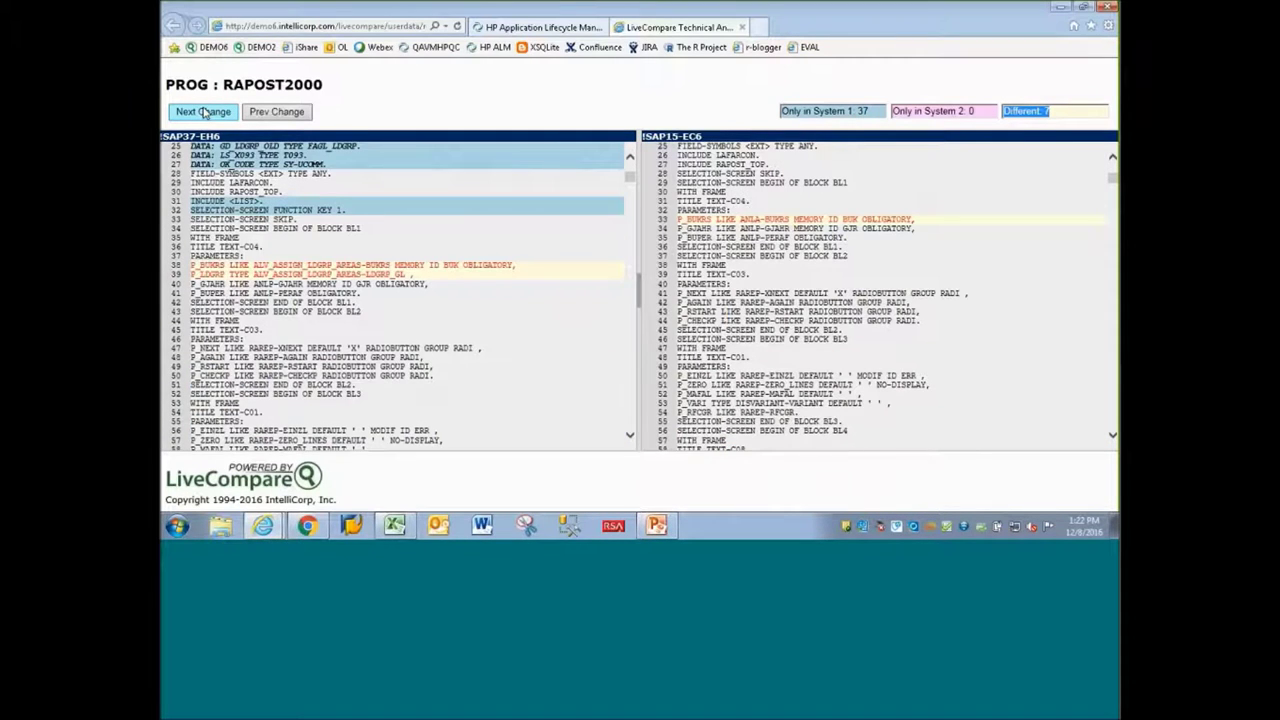
pyautogui.click(204, 112)
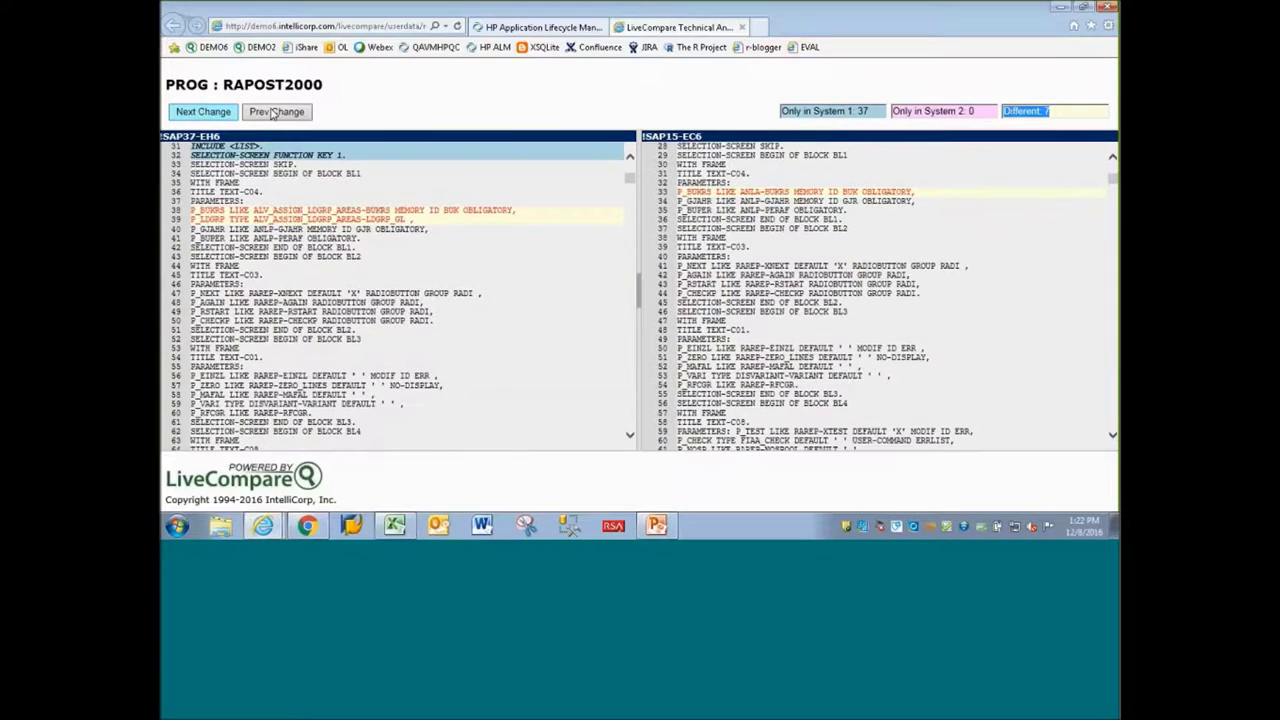
pyautogui.click(272, 112)
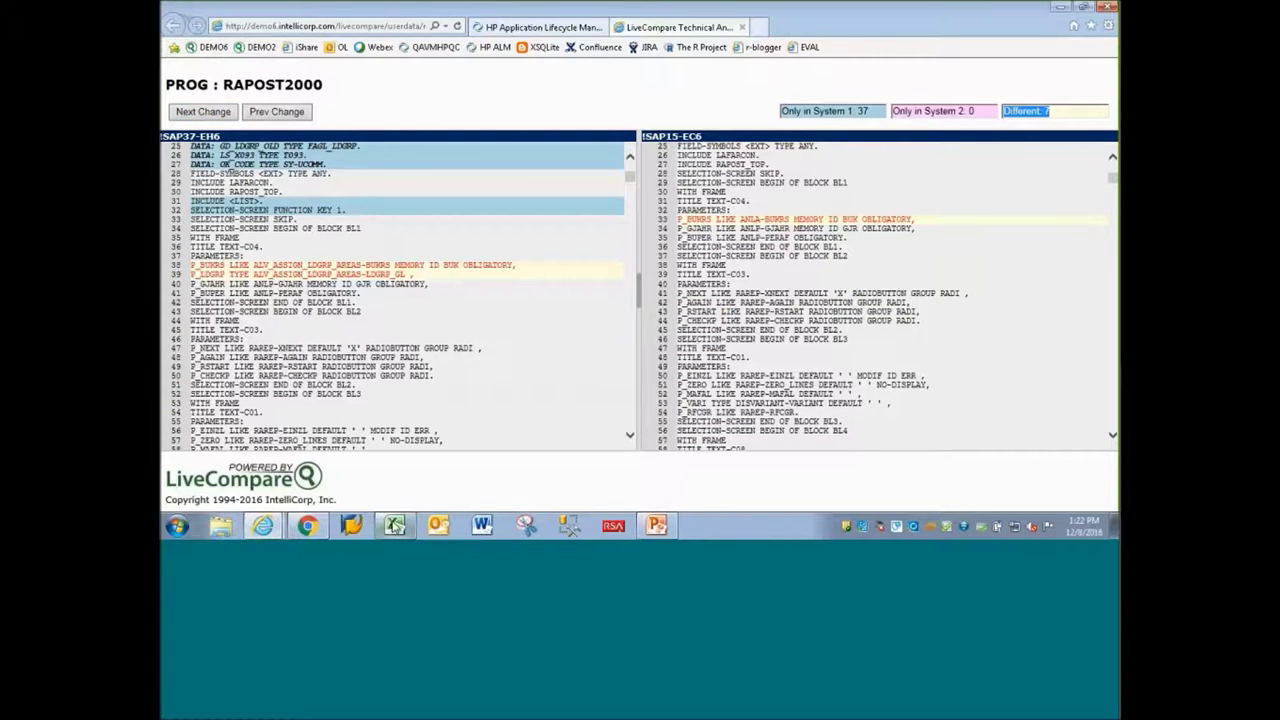
# - Return to the Excel workbook and view the Extra sheet and the test coverage entries on the Test Hits & Gaps sheet
pyautogui.click(395, 526)
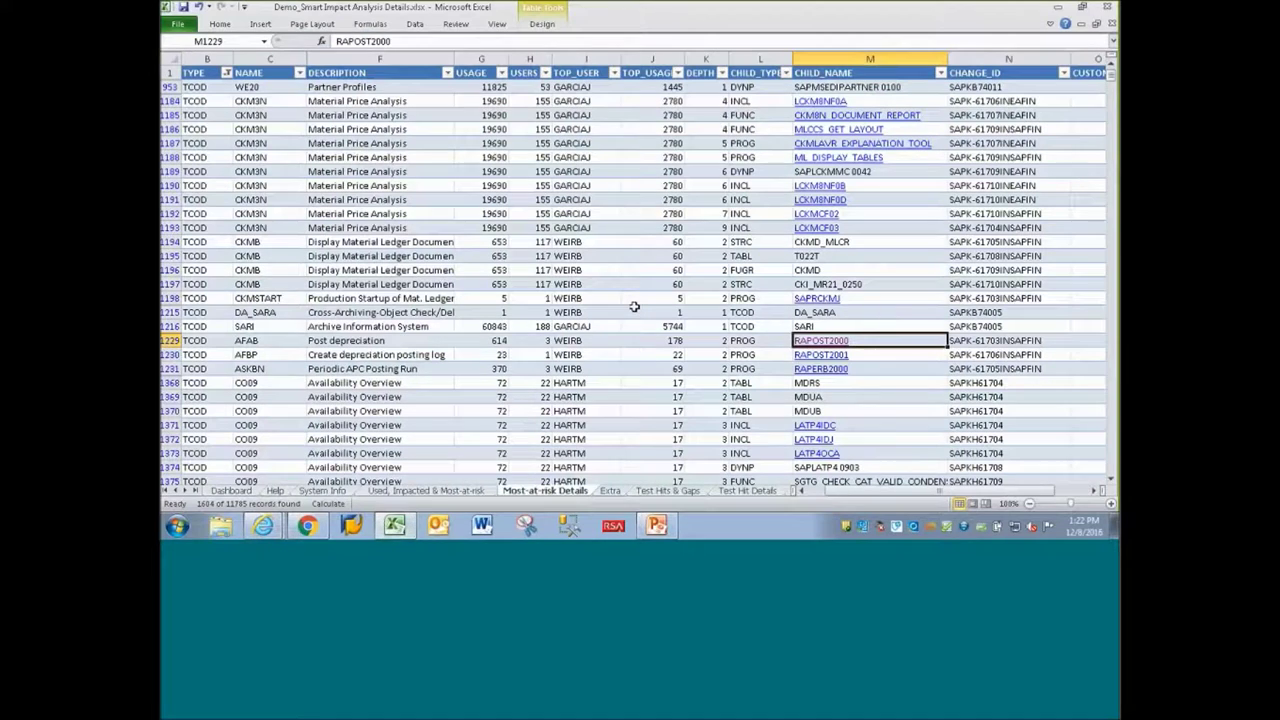
pyautogui.click(609, 491)
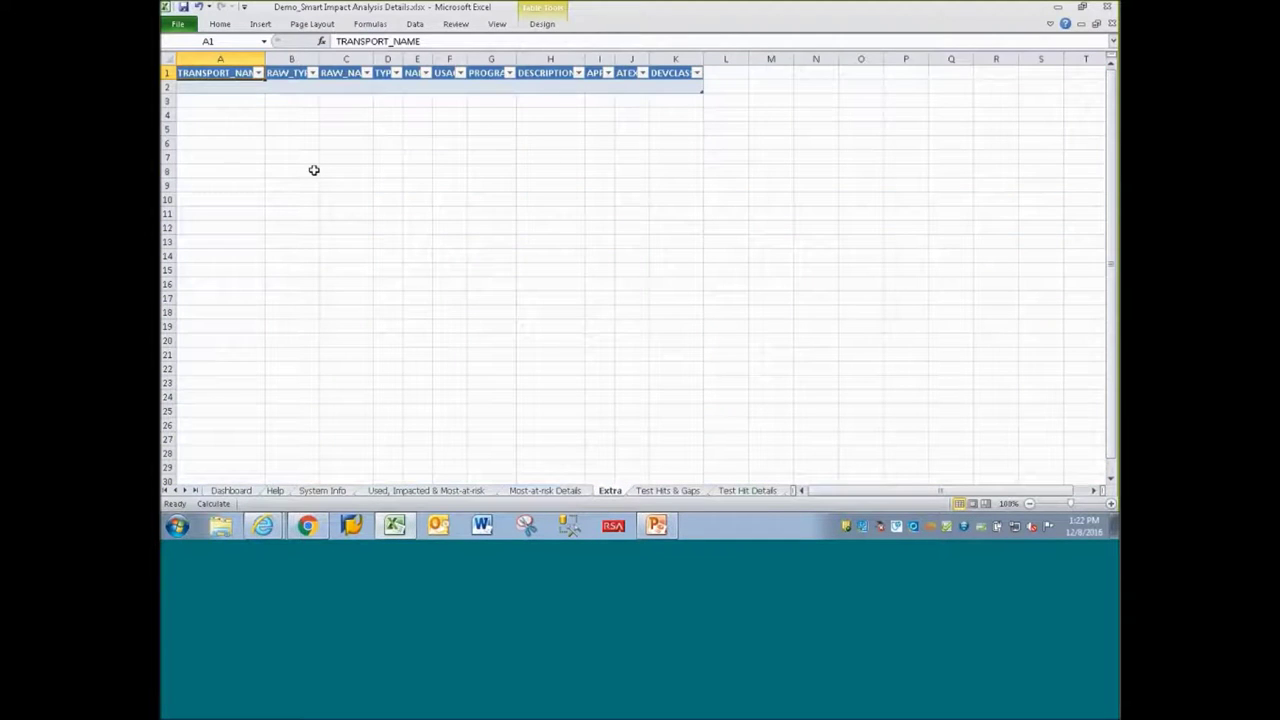
pyautogui.click(660, 491)
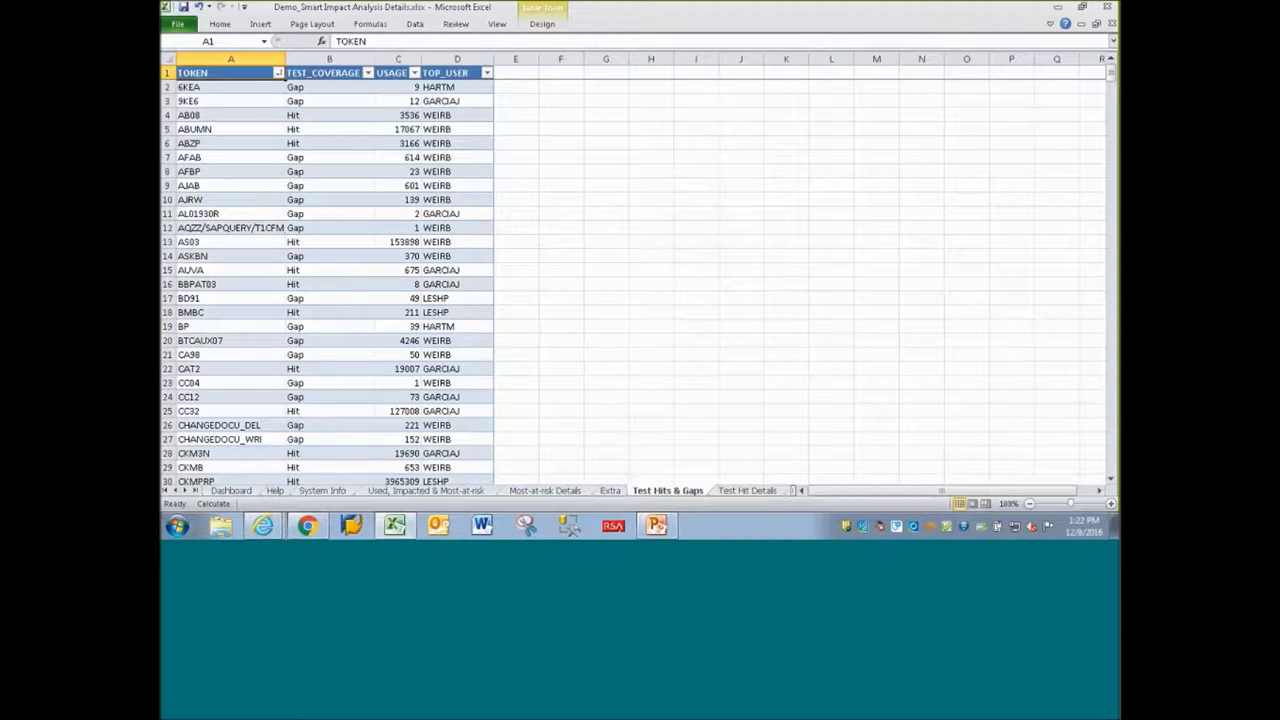
pyautogui.moveTo(230, 88); pyautogui.dragTo(231, 118)
pyautogui.moveTo(296, 88); pyautogui.dragTo(299, 101)
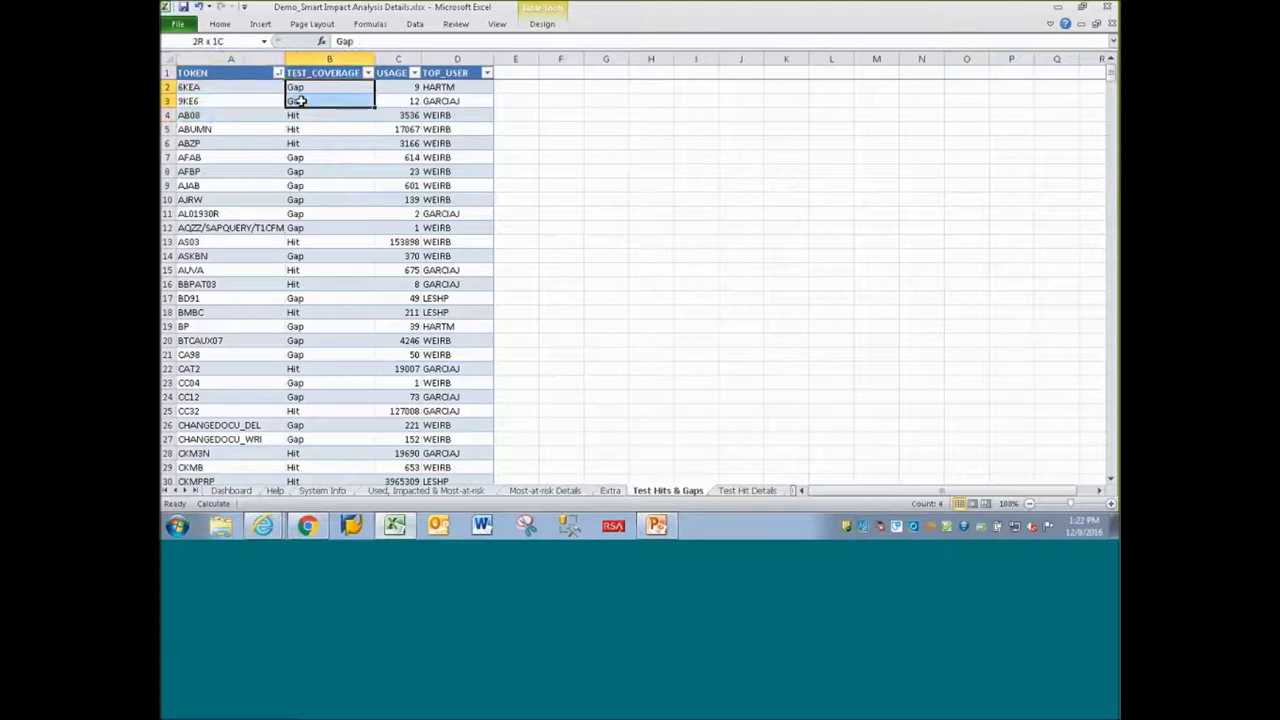
# - Open the Test Hit Details sheet and review the listed tests and their test plan IDs
pyautogui.hotkey('ctrl', 'pagedown')
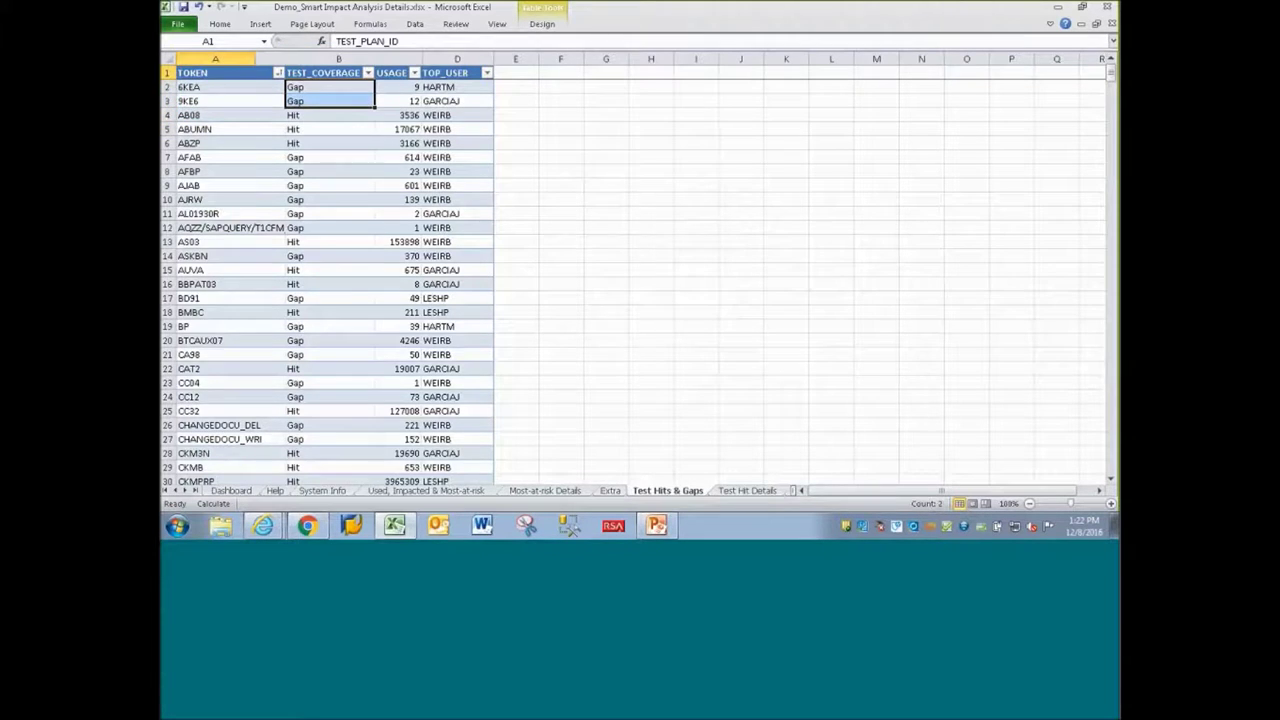
pyautogui.moveTo(670, 87); pyautogui.dragTo(692, 128)
pyautogui.moveTo(230, 87); pyautogui.dragTo(227, 121)
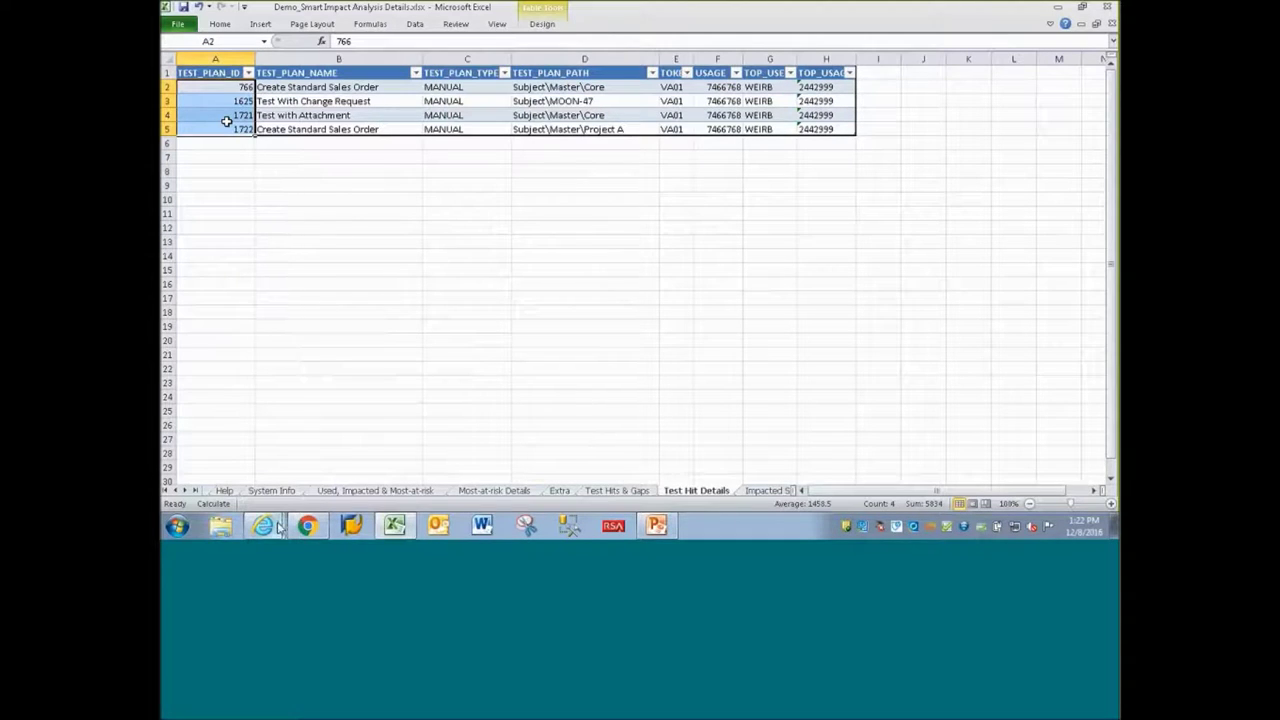
# - Switch to HP Application Lifecycle Management and discard the unsaved changes to the Accounting Editing Options test
pyautogui.moveTo(279, 527)
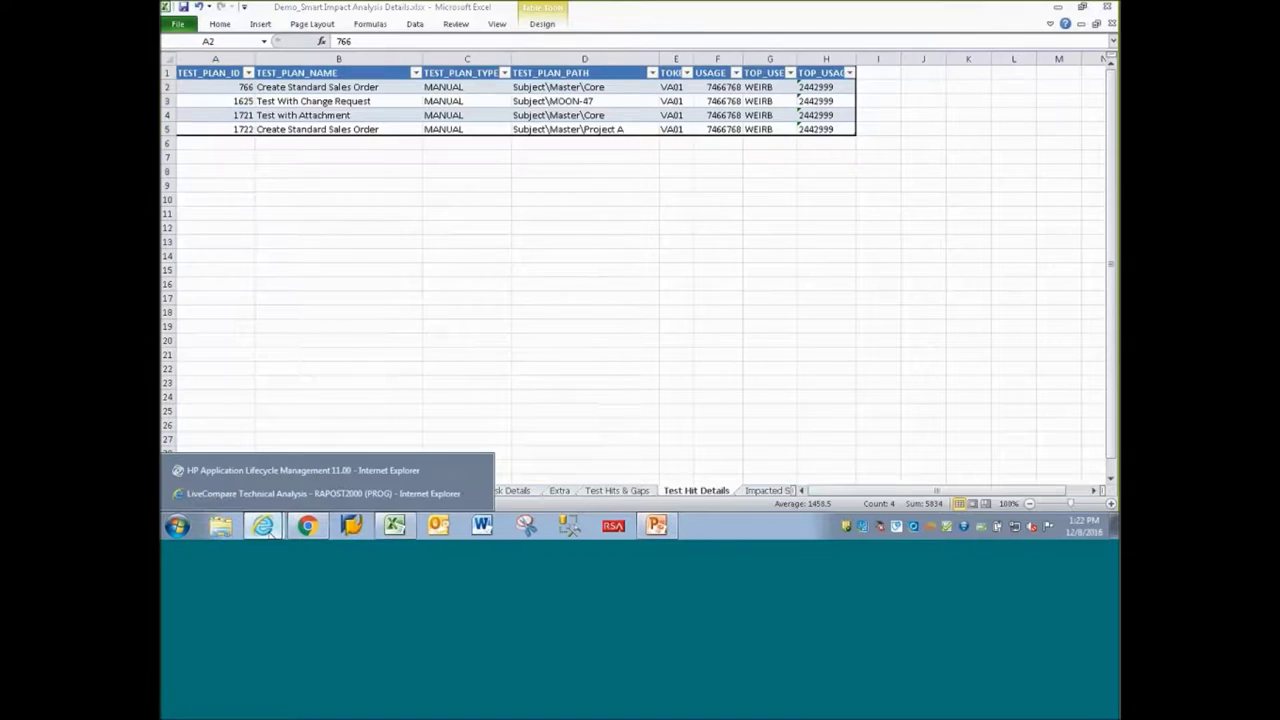
pyautogui.click(278, 478)
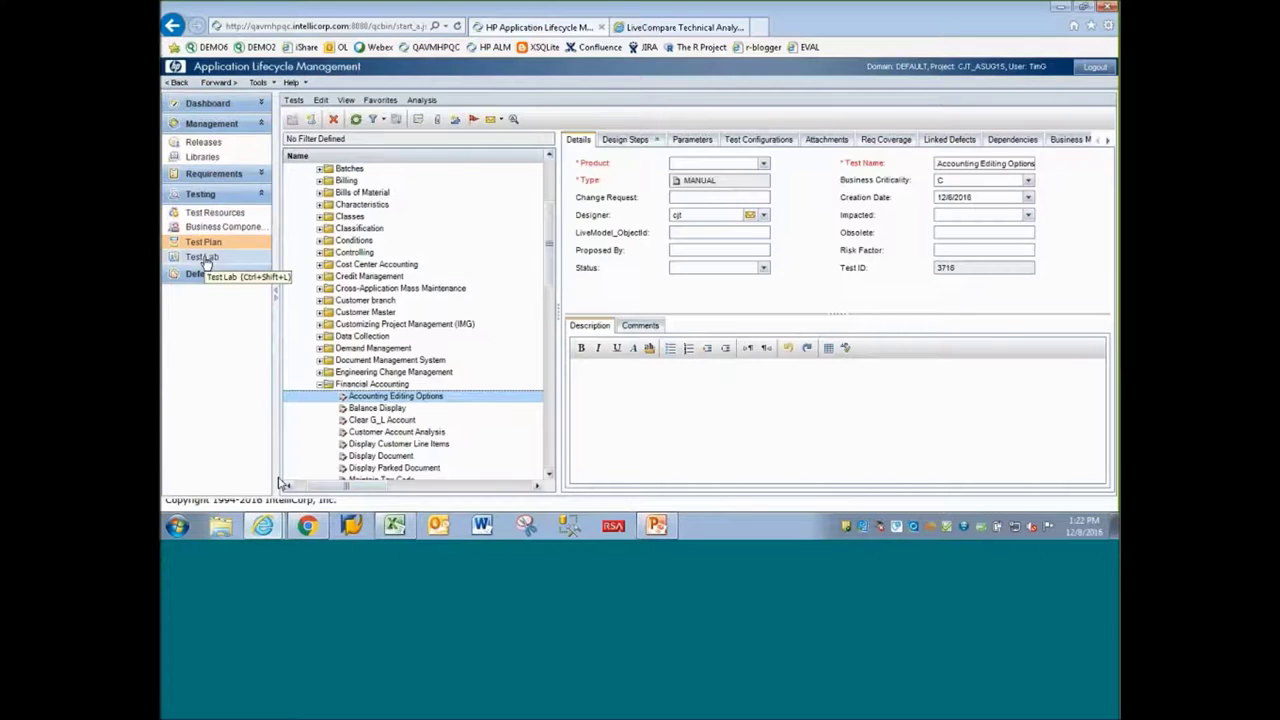
pyautogui.click(205, 258)
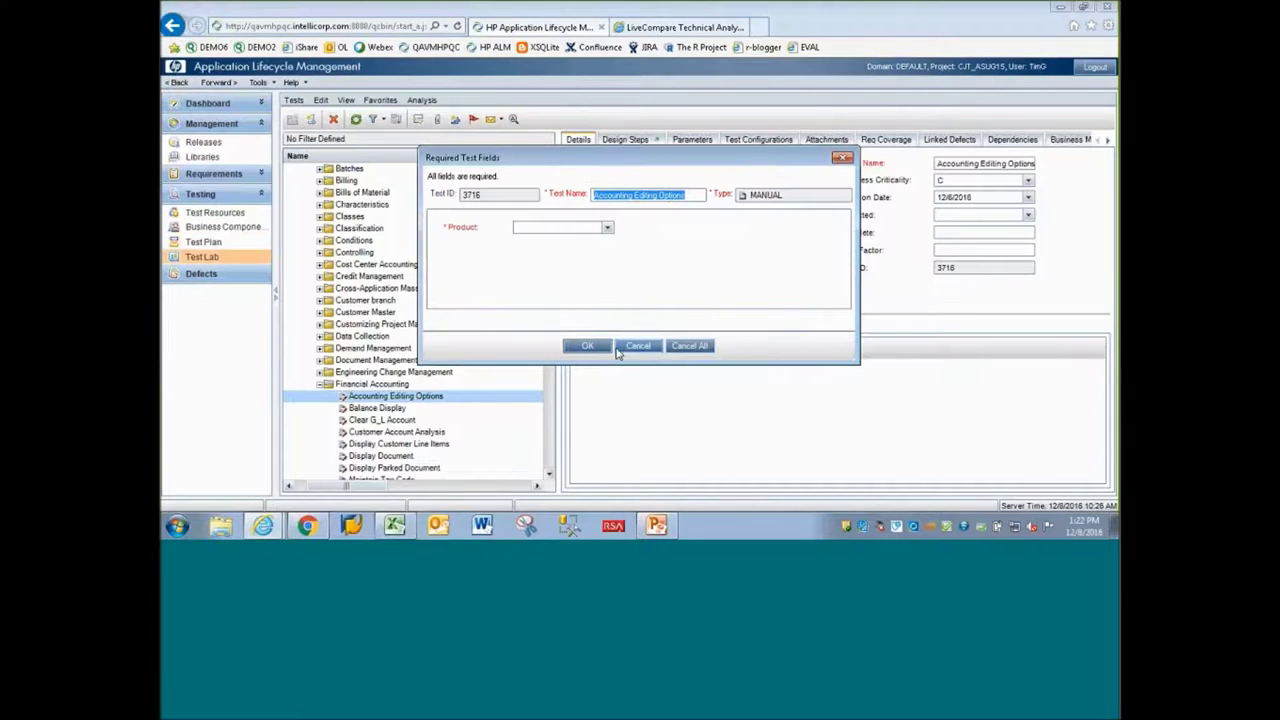
pyautogui.click(636, 346)
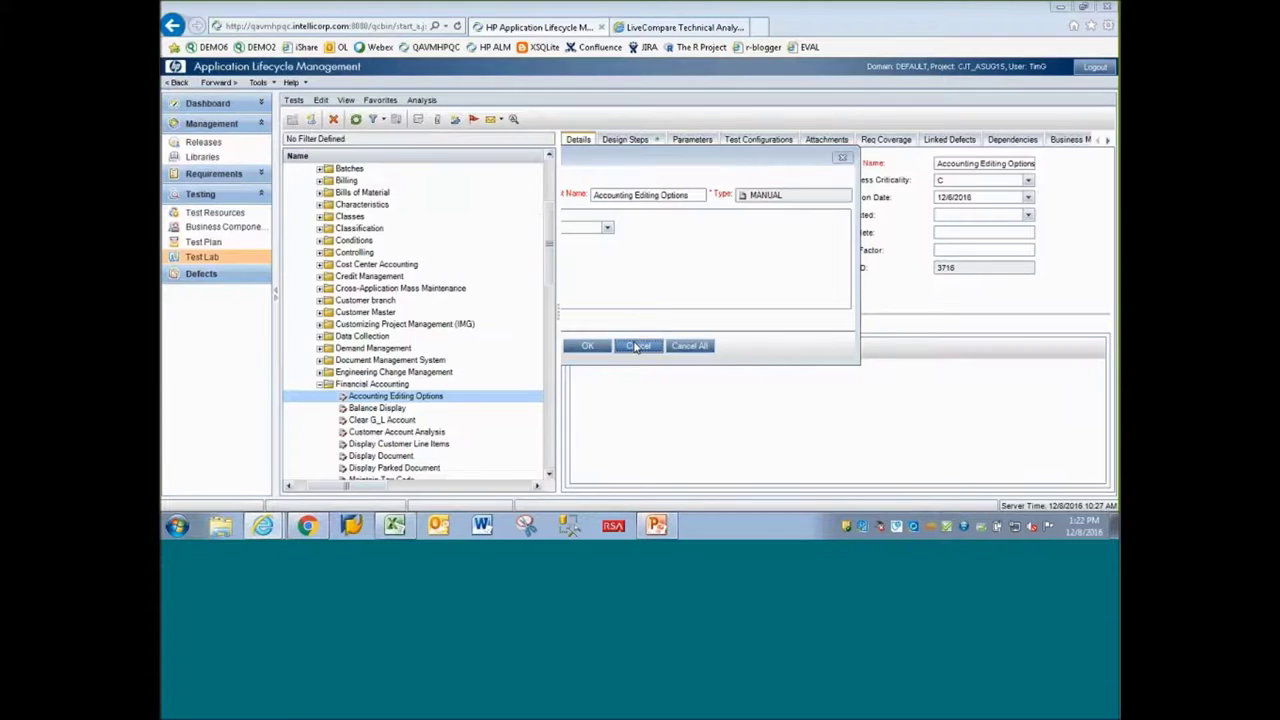
pyautogui.click(181, 258)
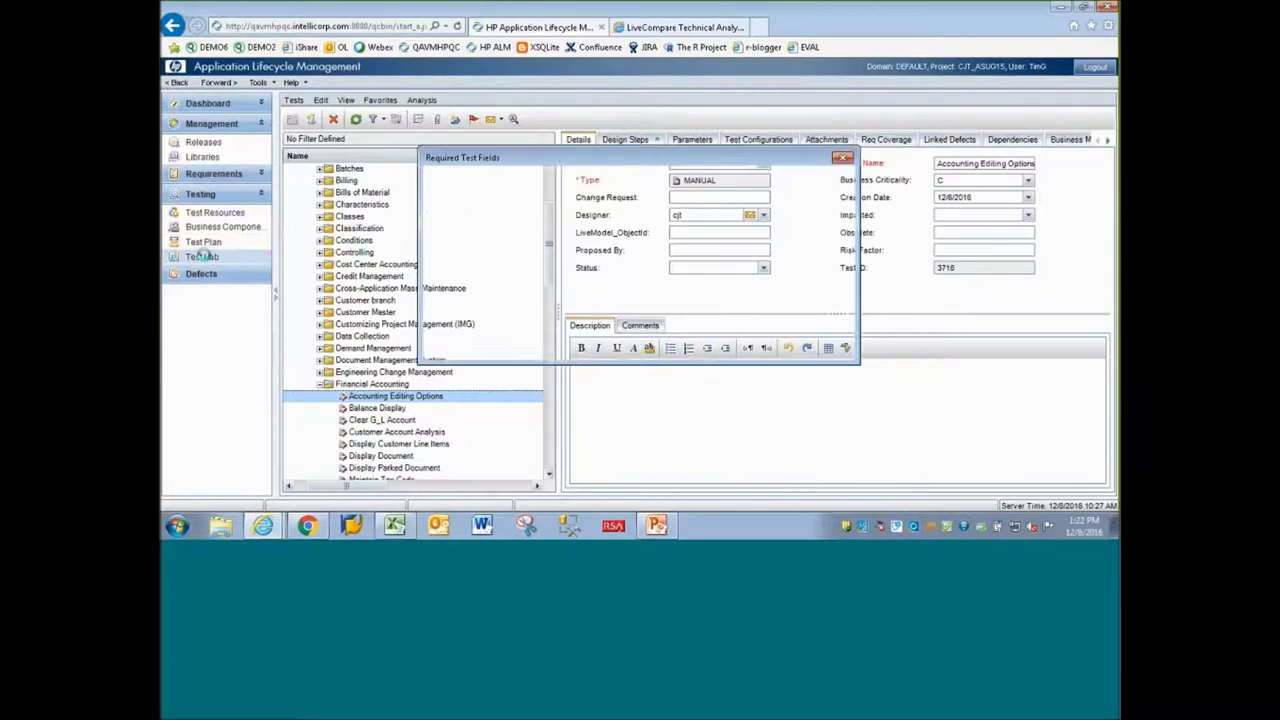
pyautogui.click(685, 347)
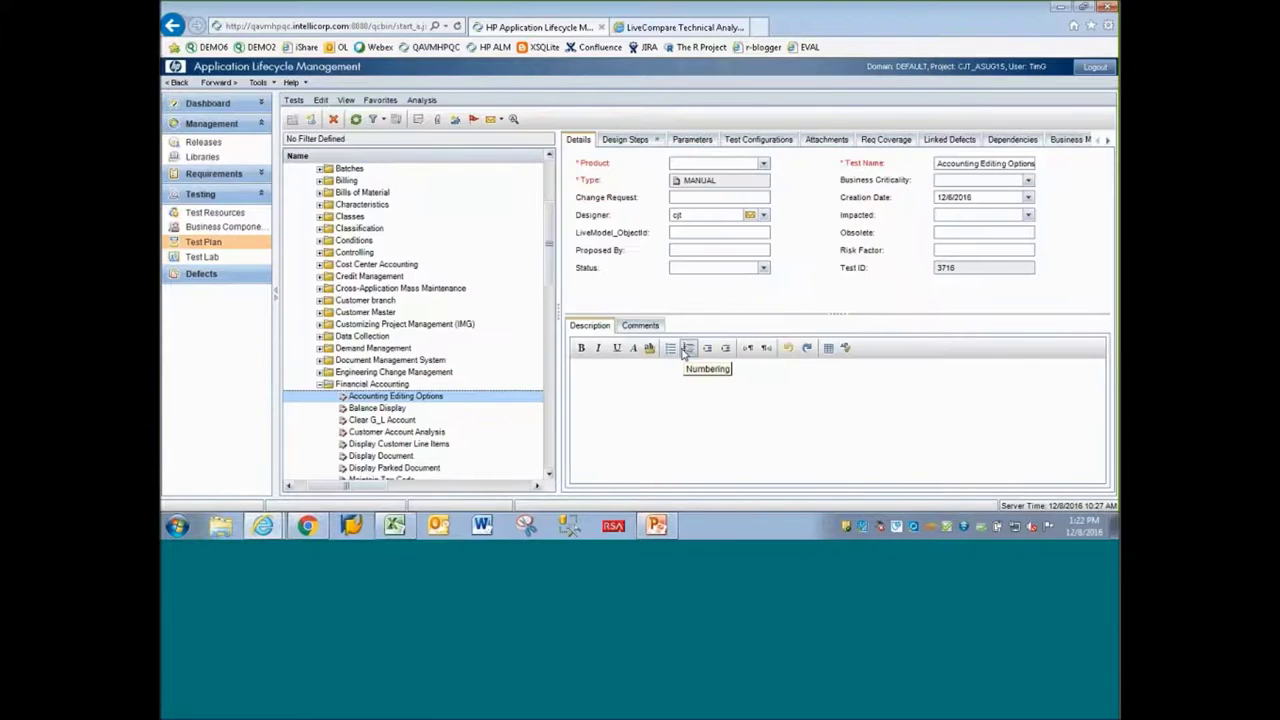
# - Open the Test Lab and look through the application area folders under Impact Test Lab's Impact folder
pyautogui.click(203, 258)
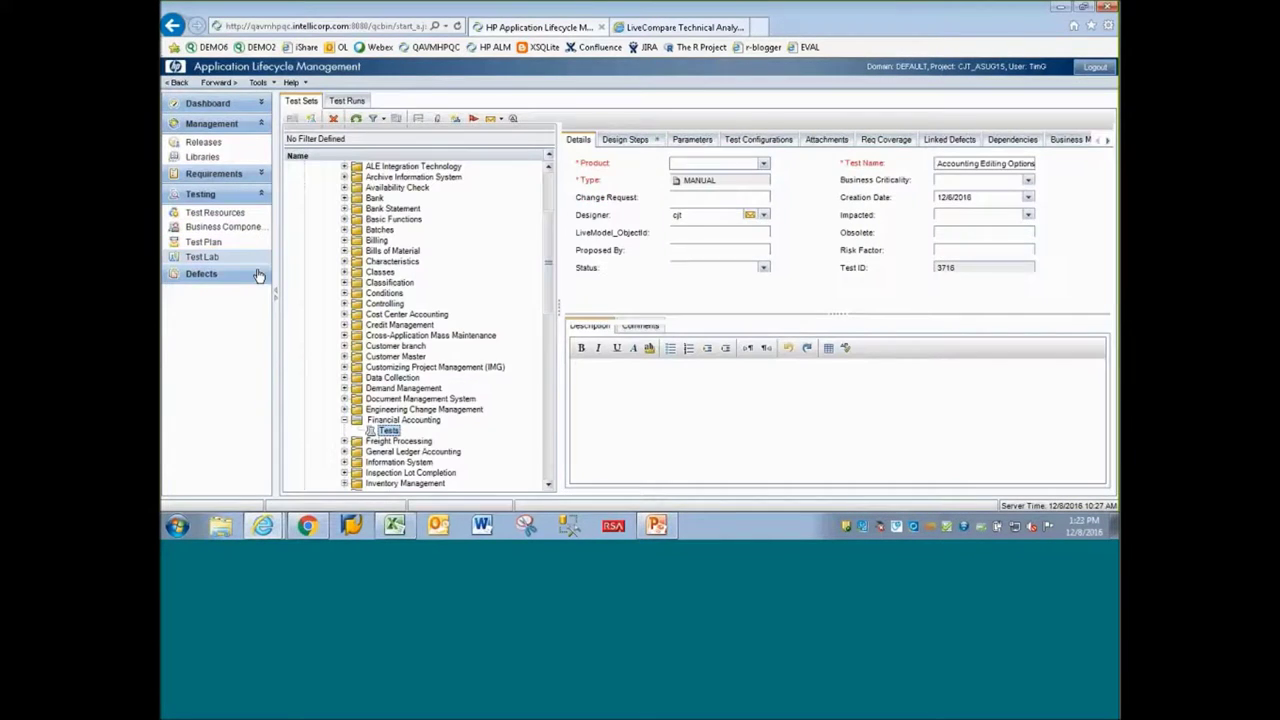
pyautogui.moveTo(548, 332); pyautogui.dragTo(555, 198)
pyautogui.scroll(1, 417, 210)
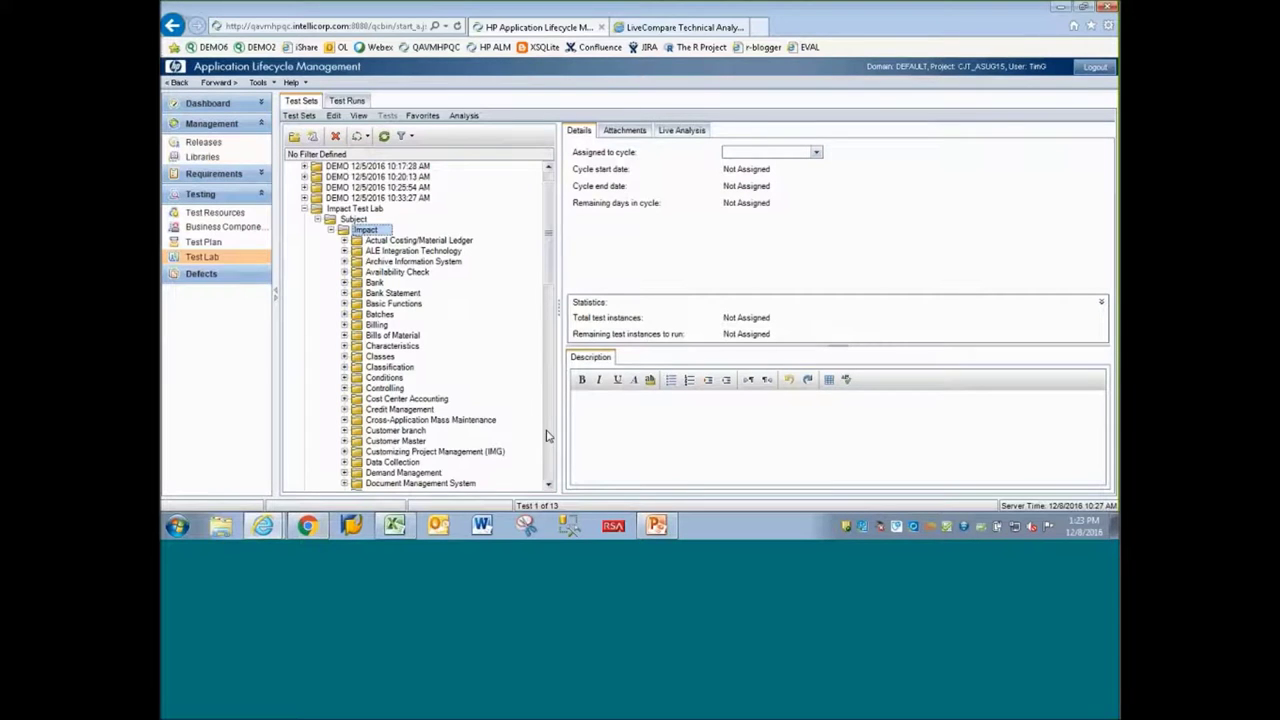
# - Switch to LiveCompare in Chrome and review the Impact (Demo data) app's 219 Support Packs (EHP7 Upgrade) variant settings
pyautogui.click(307, 525)
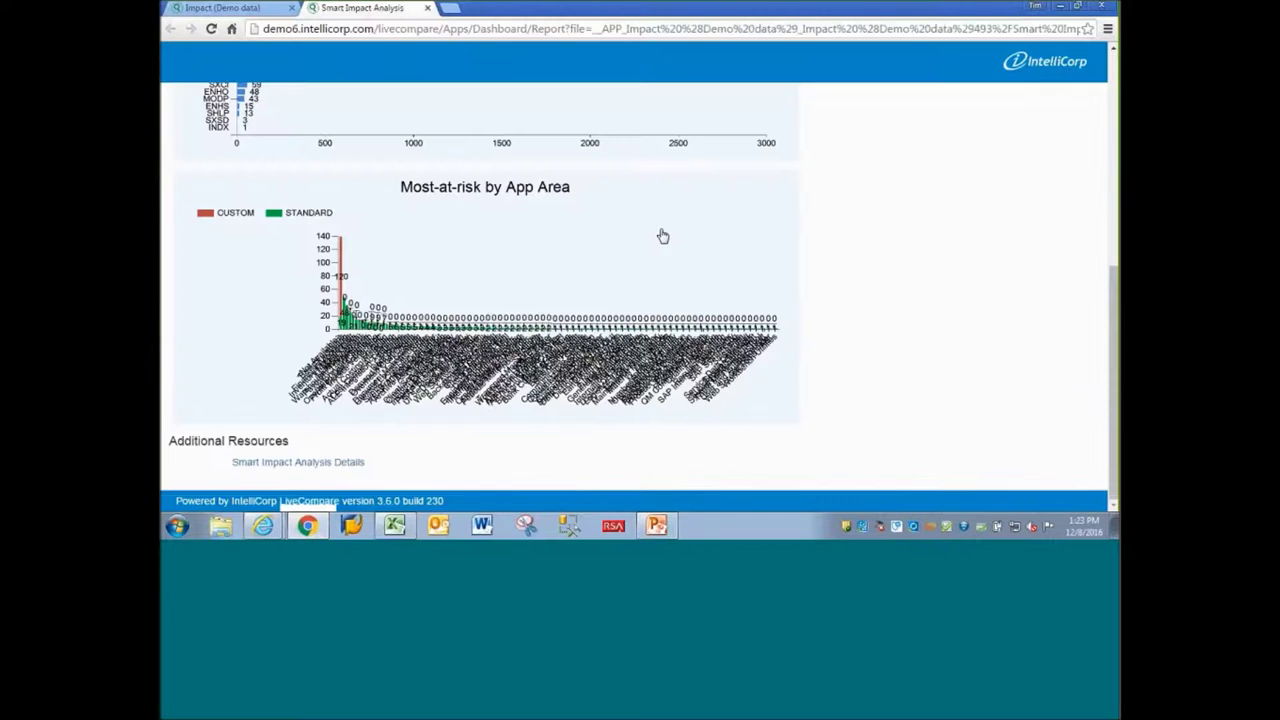
pyautogui.scroll(5, 846, 263)
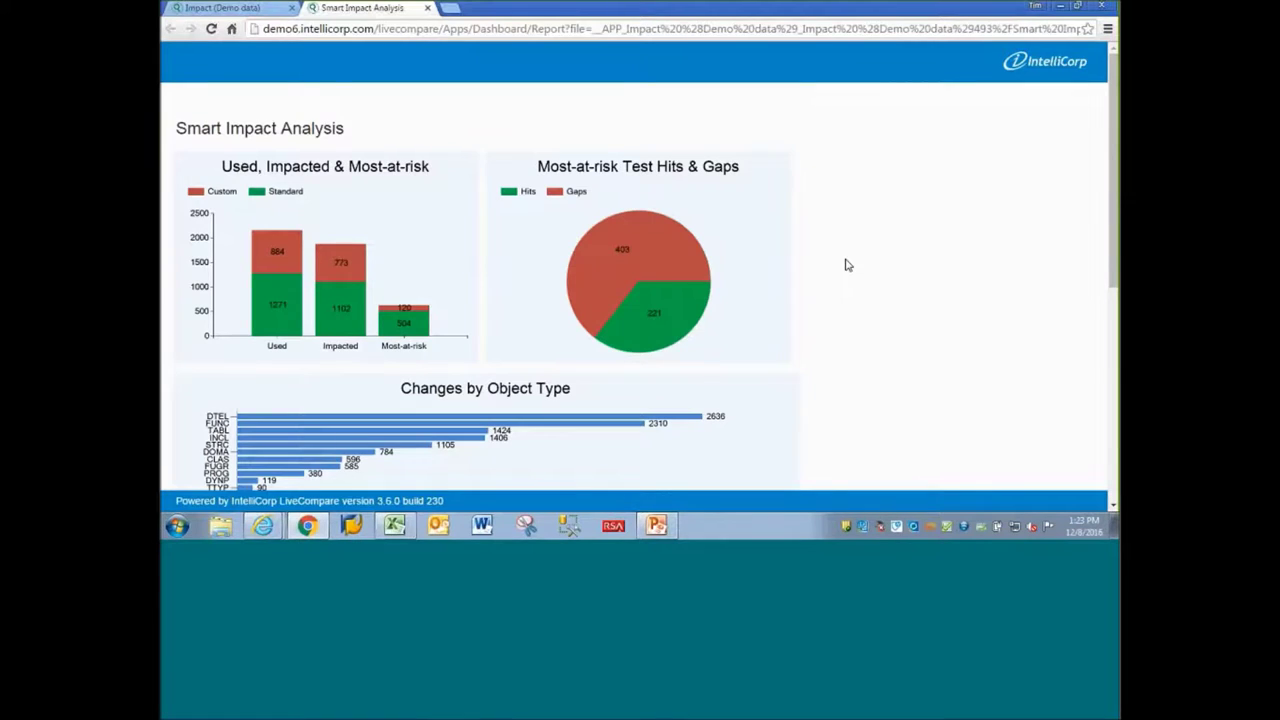
pyautogui.click(226, 10)
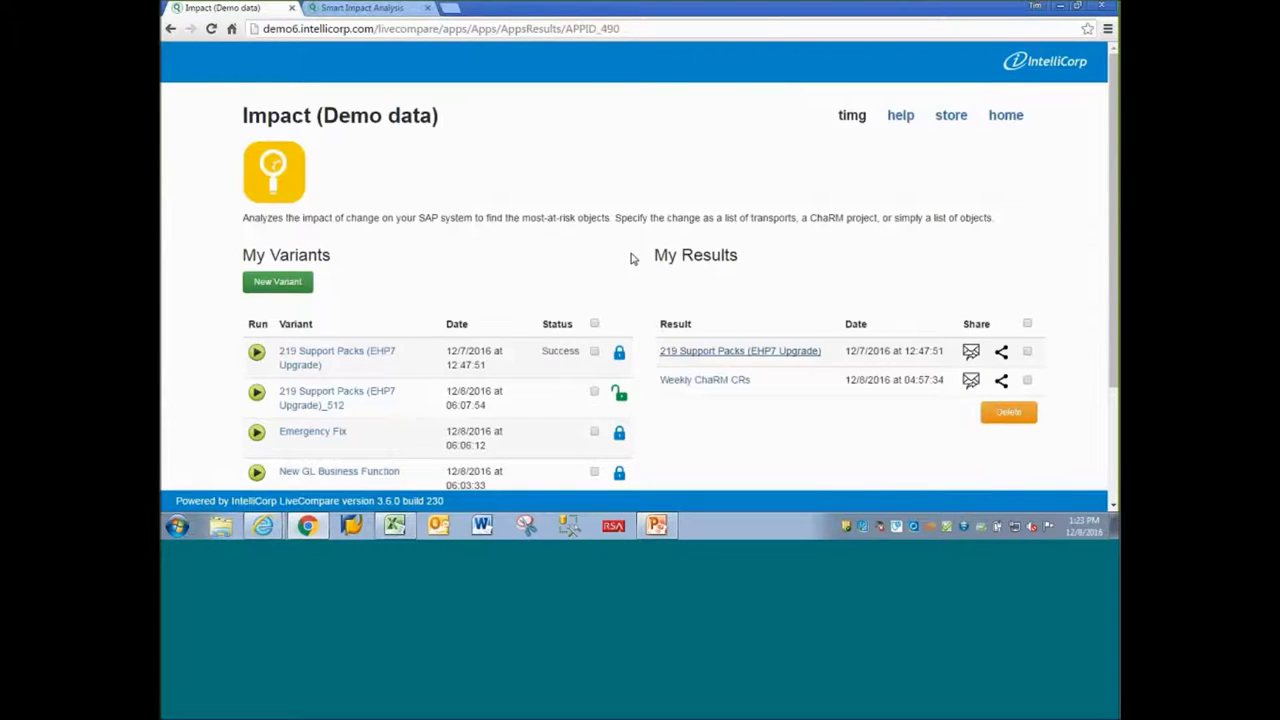
pyautogui.click(309, 356)
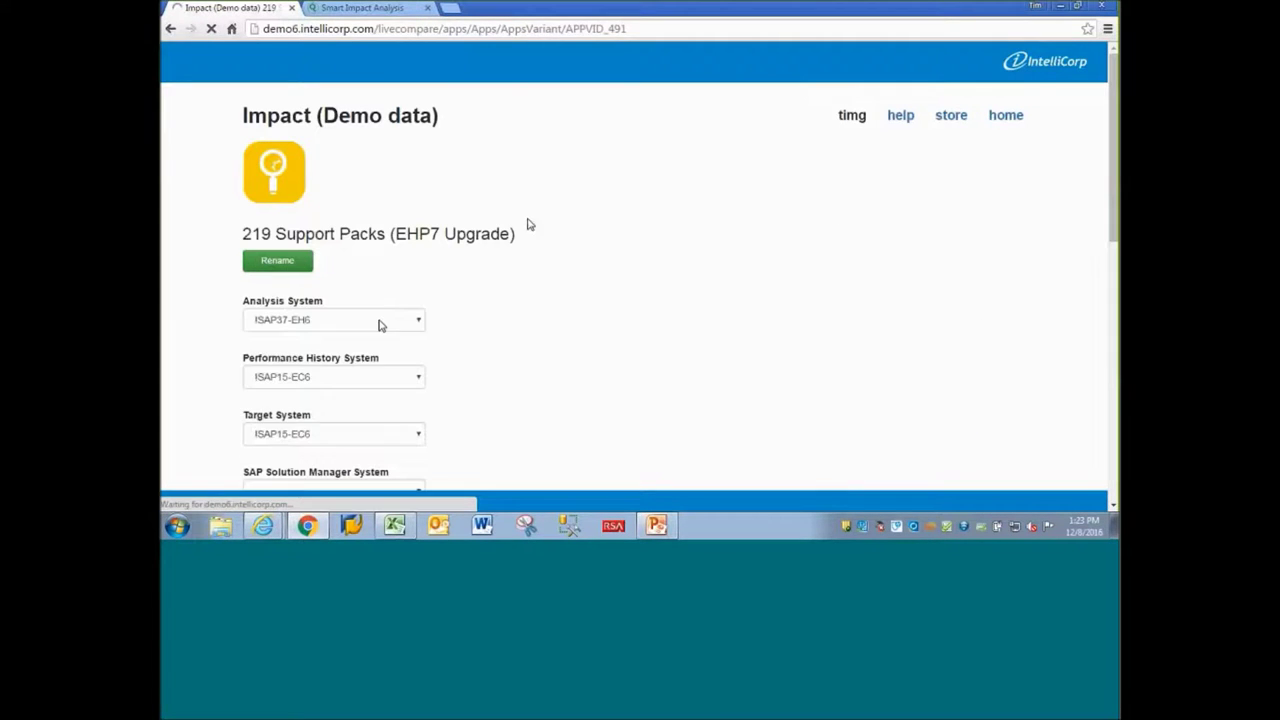
pyautogui.scroll(-3, 580, 210)
pyautogui.scroll(-2, 608, 204)
pyautogui.scroll(5, 607, 204)
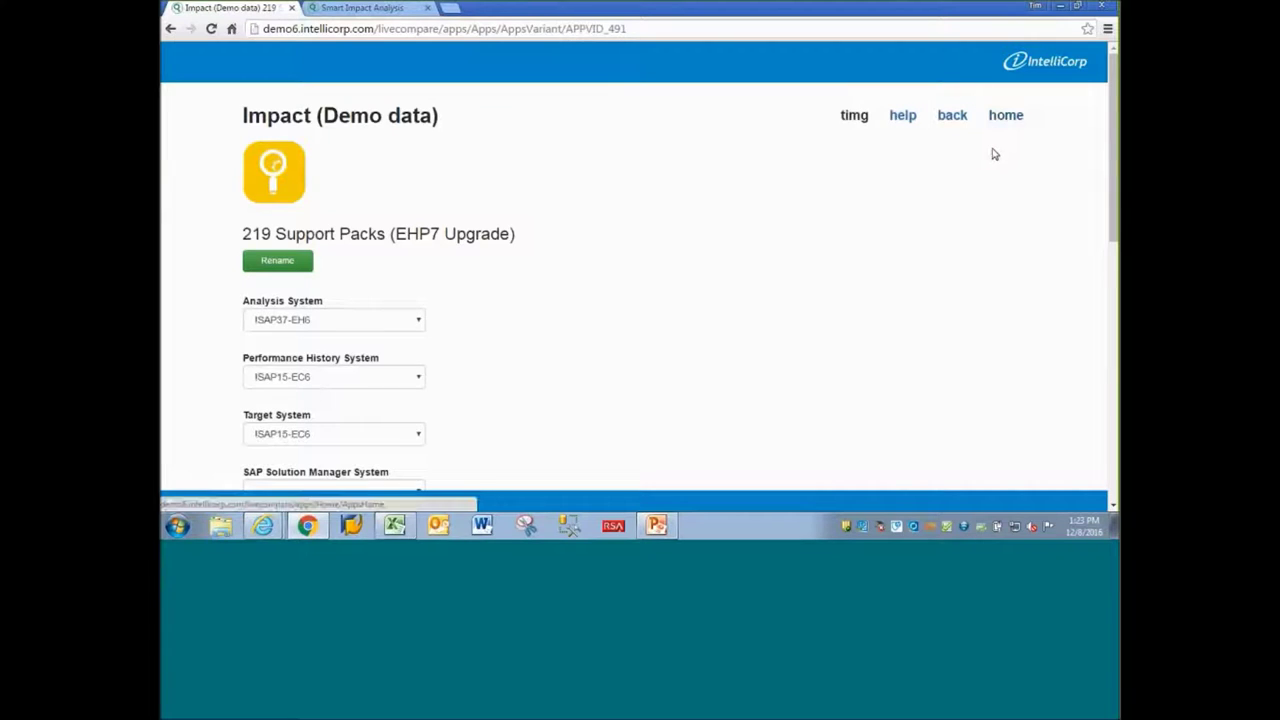
pyautogui.click(950, 118)
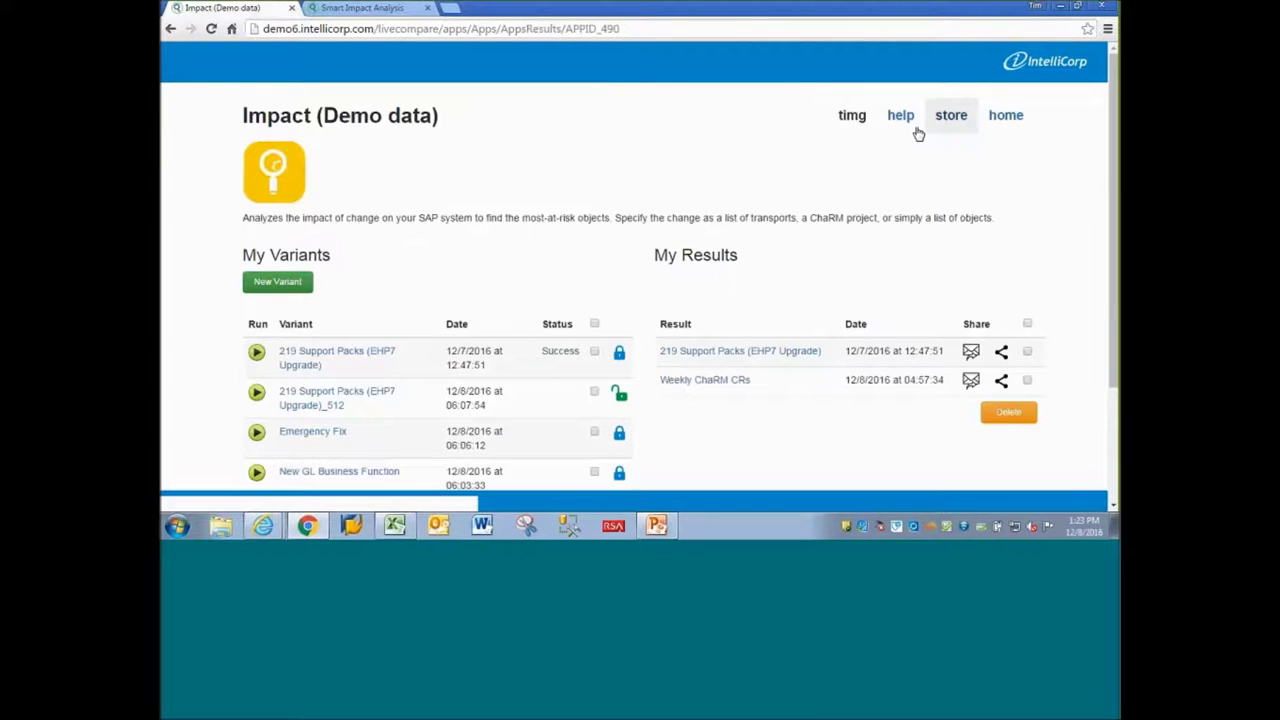
# - Open the Impact (ChaRMs Only) app's Default Variant and view the input options for its ChaRM Change Requests
pyautogui.click(1005, 116)
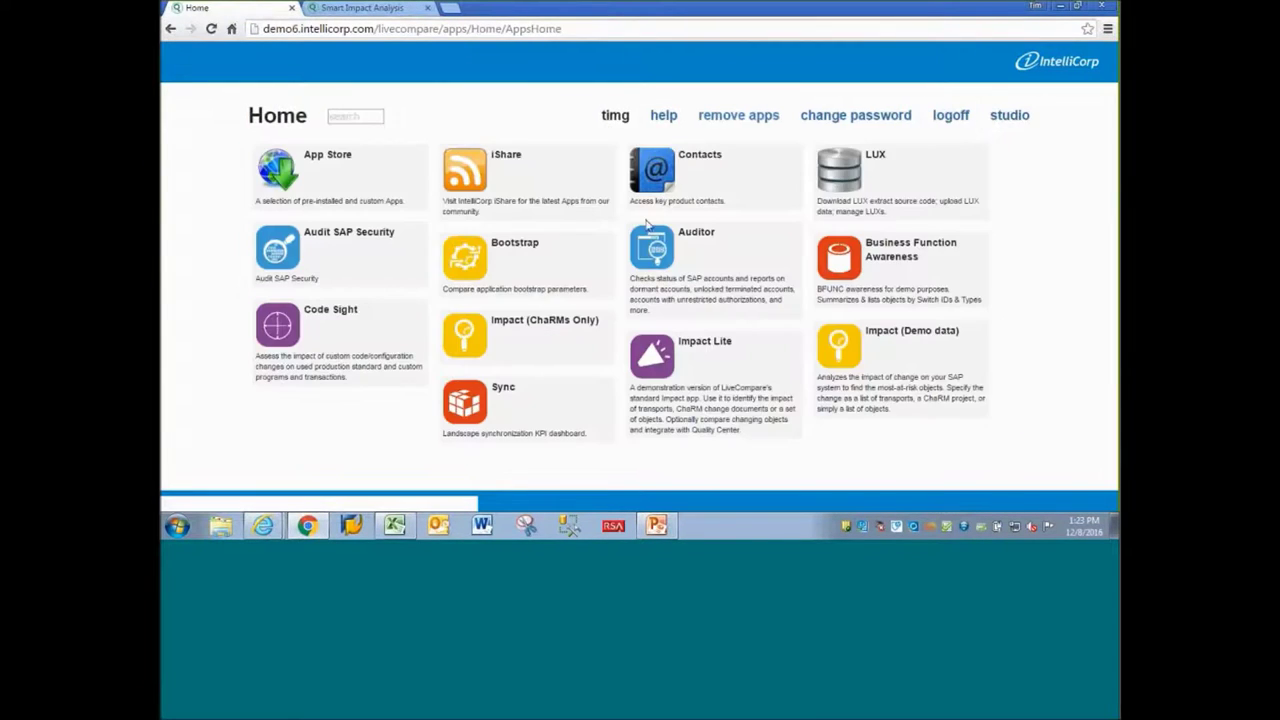
pyautogui.click(543, 343)
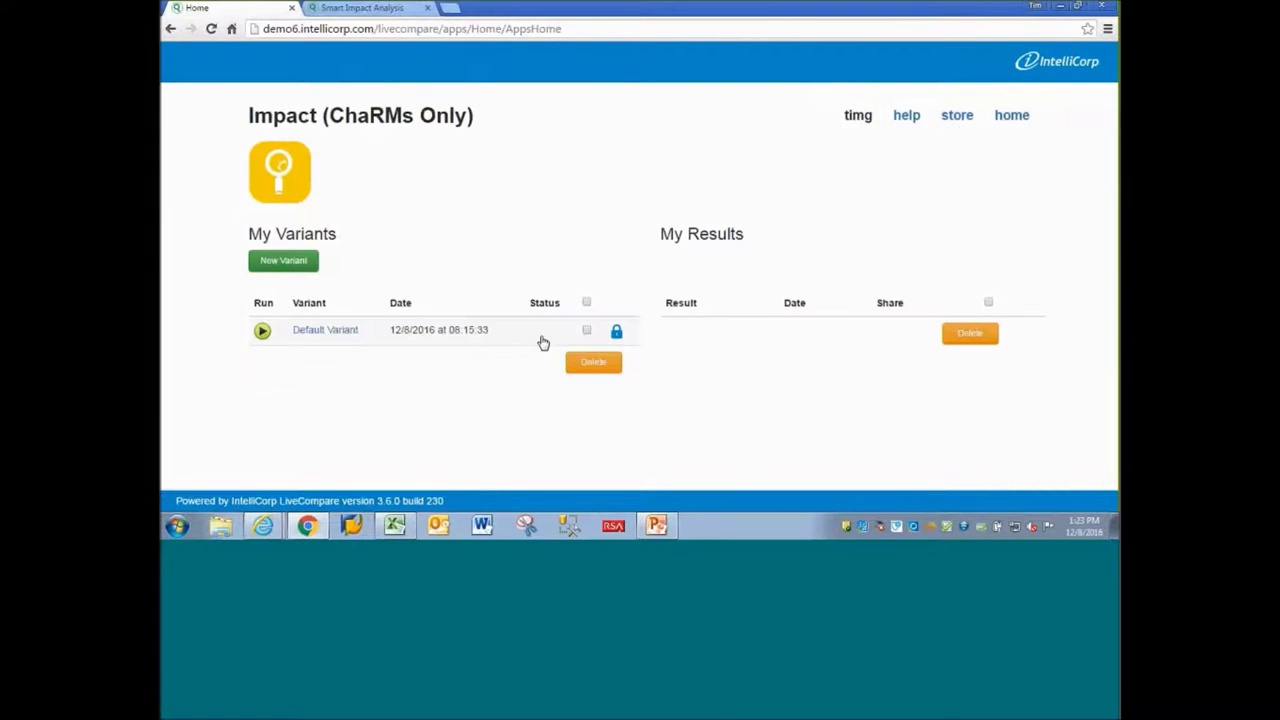
pyautogui.click(324, 333)
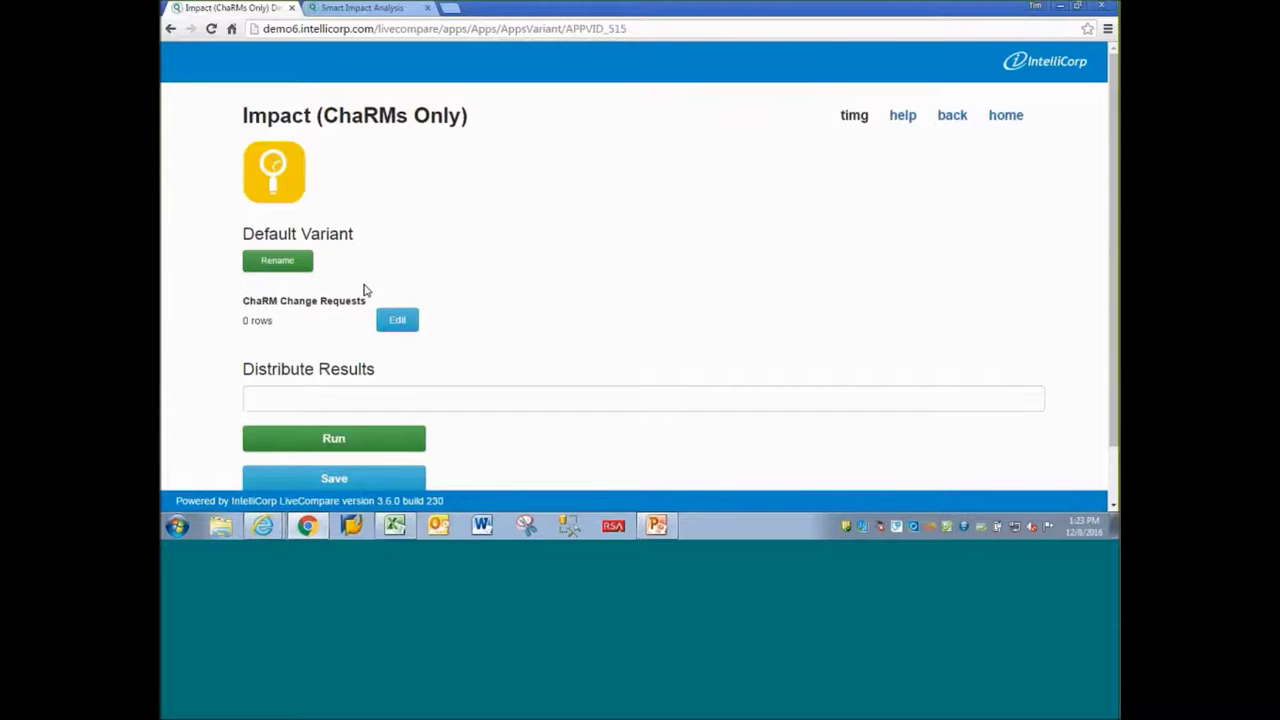
pyautogui.click(394, 332)
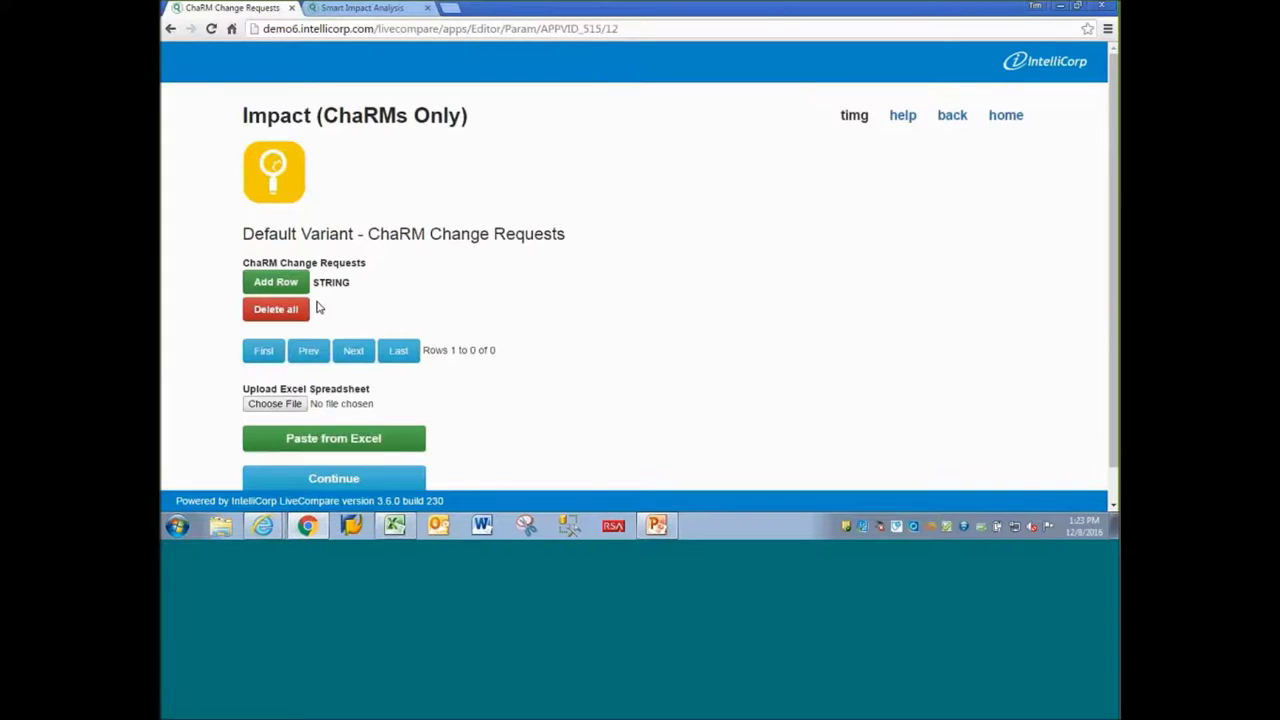
pyautogui.scroll(-1, 465, 264)
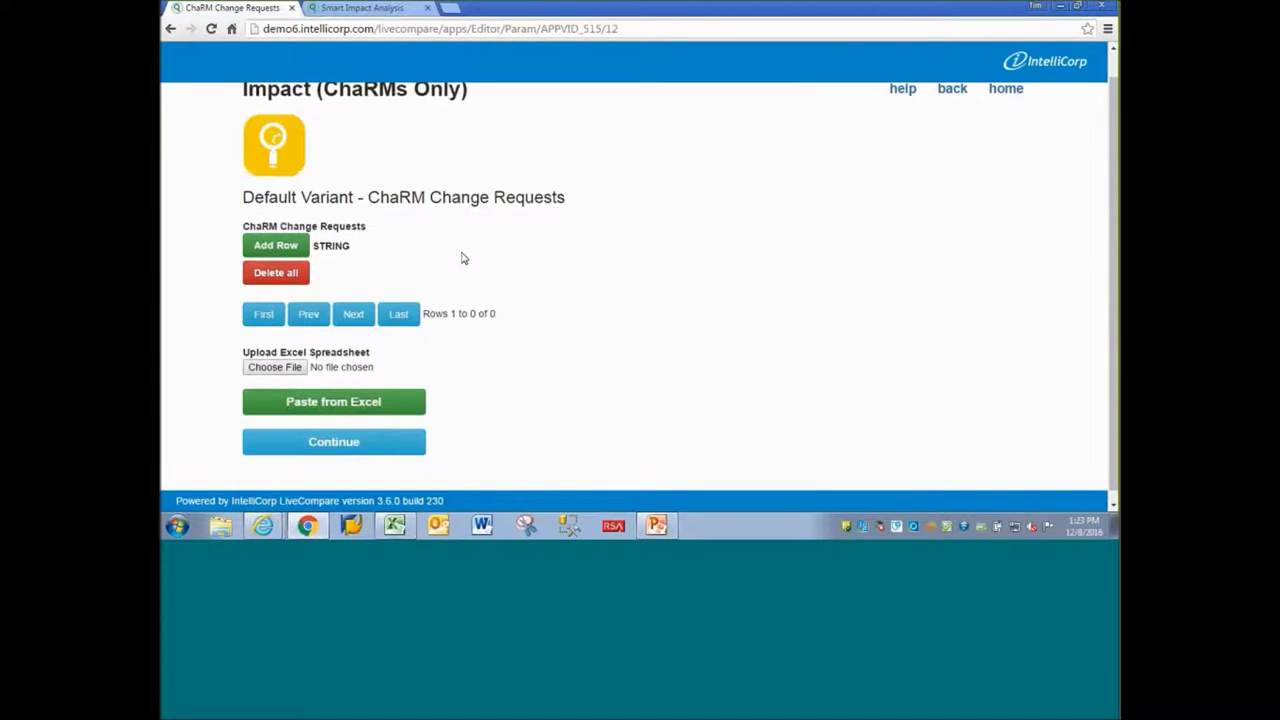
# - Leave the ChaRM Change Requests editor without adding rows and return to the LiveCompare home page
pyautogui.click(333, 442)
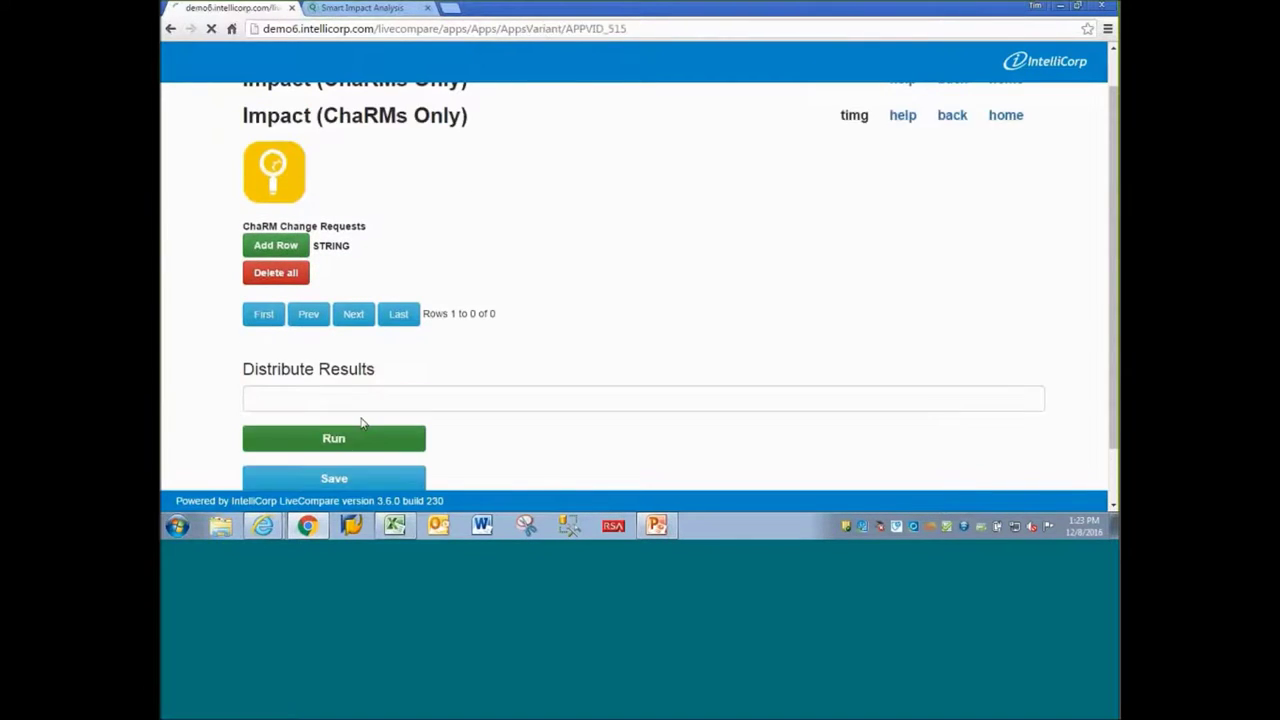
pyautogui.click(321, 462)
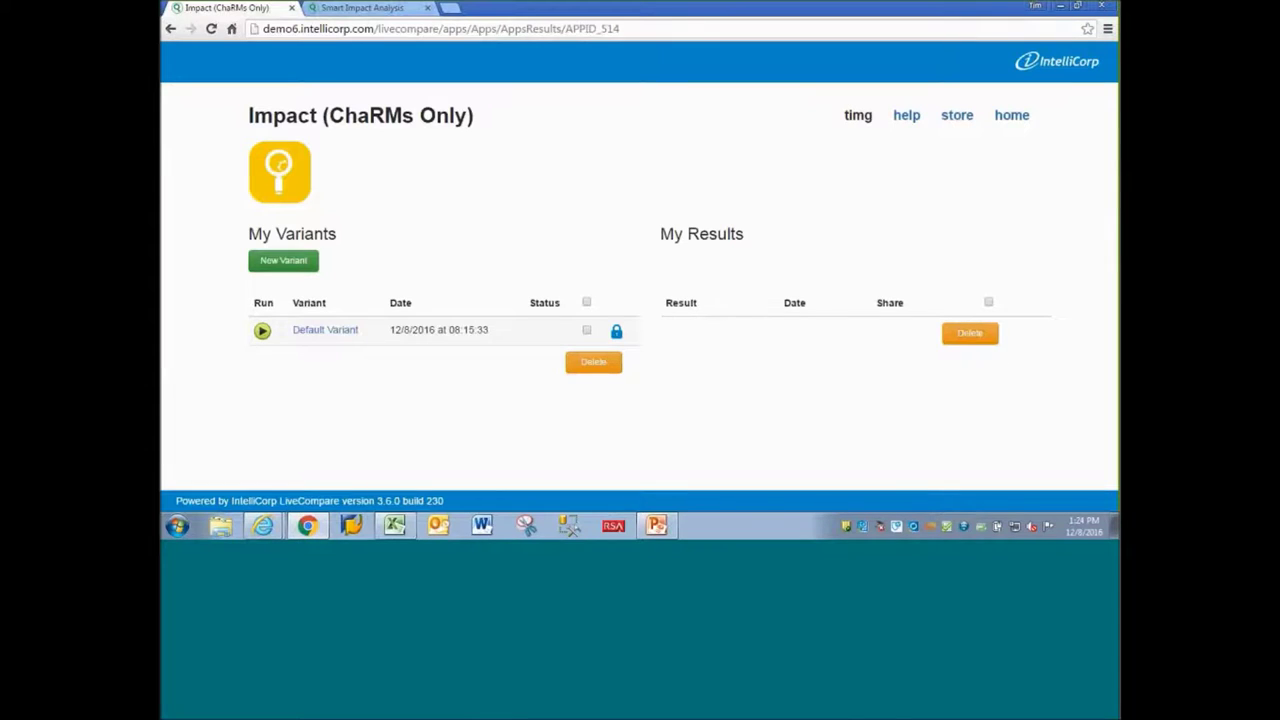
pyautogui.click(1012, 115)
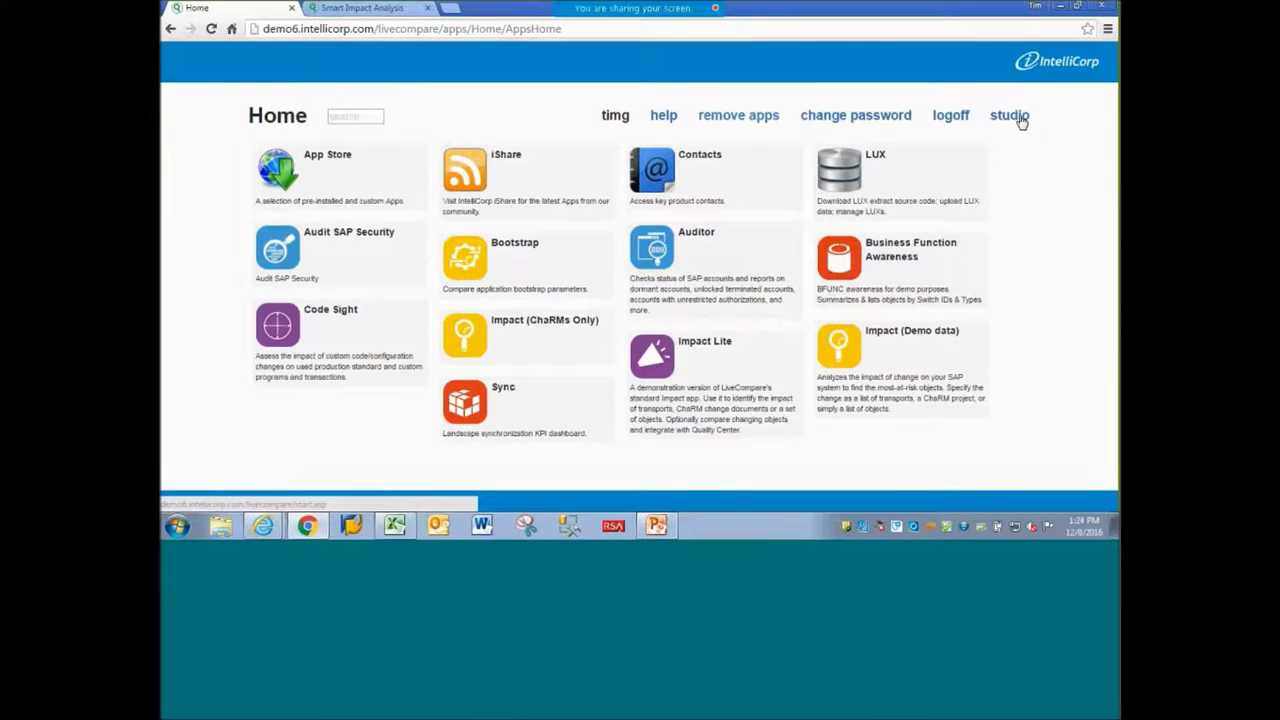